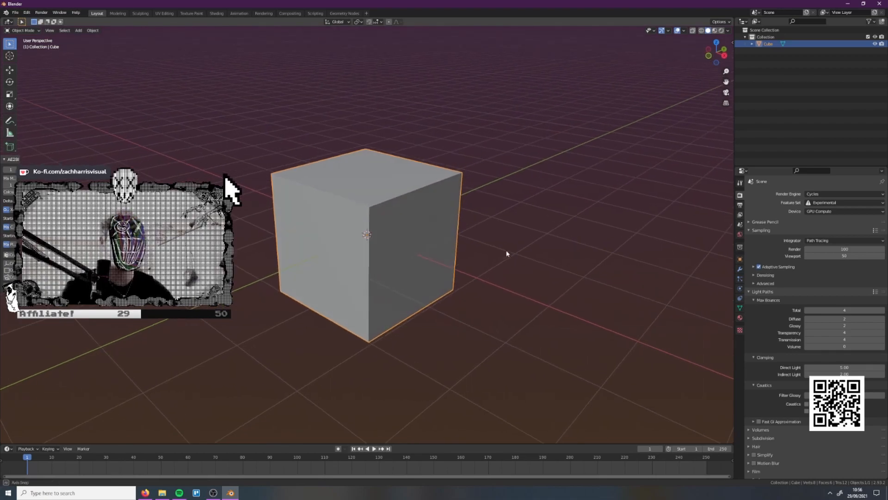
Delete the default cube and add a cylinder mesh at the origin
{"action": "key", "text": "x"}
{"action": "left_click", "coordinate": [491, 251]}
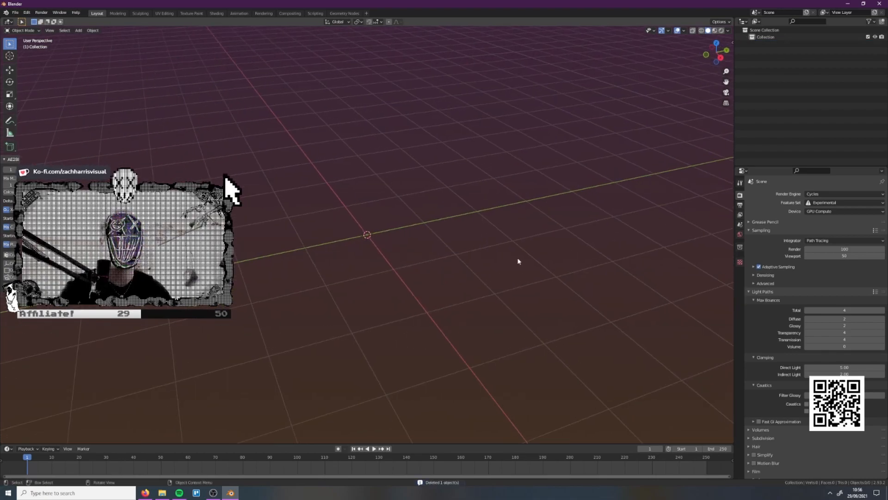
{"action": "key", "text": "shift+a"}
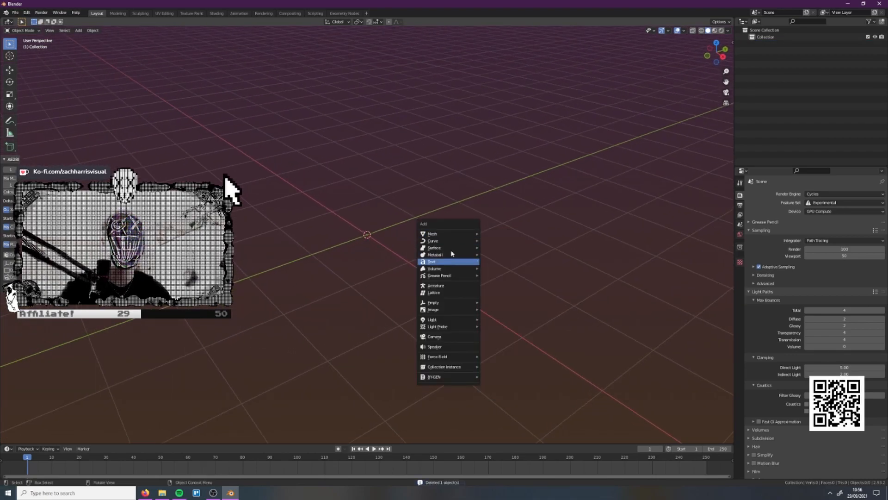
{"action": "left_click", "coordinate": [502, 268]}
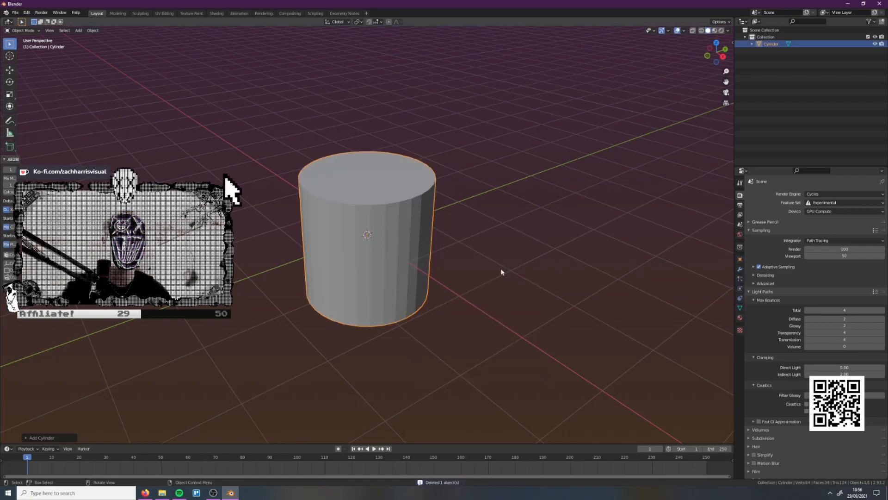
Scale the cylinder down along Z into a low disc and apply its scale
{"action": "key", "text": "s"}
{"action": "key", "text": "z"}
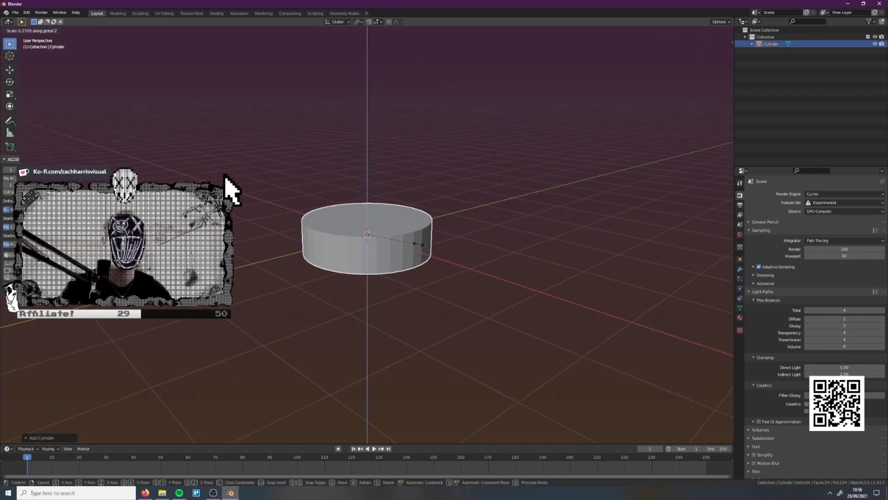
{"action": "left_click", "coordinate": [397, 242]}
{"action": "middle_click_drag", "start_coordinate": [531, 209], "coordinate": [499, 259]}
{"action": "key", "text": "ctrl+a"}
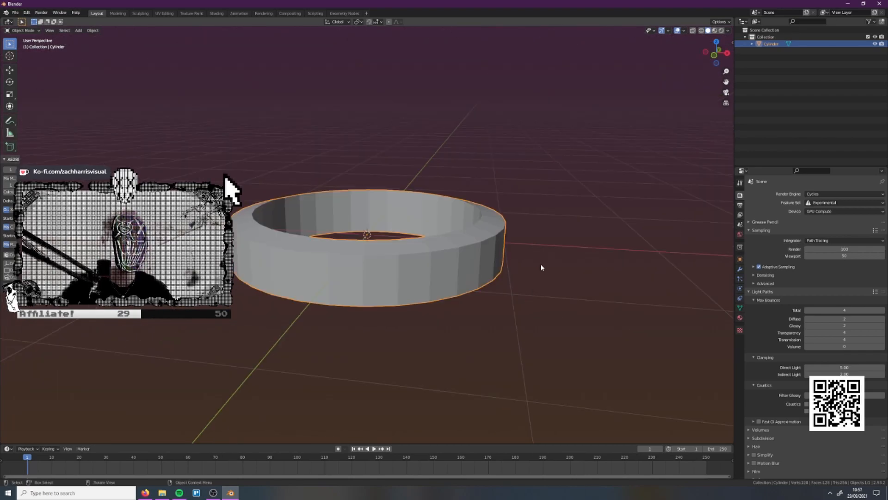
Duplicate the ring as an independent copy, place it above the original along Z, and select the lower ring
{"action": "key", "text": "shift+d"}
{"action": "key", "text": "z"}
{"action": "left_click", "coordinate": [550, 164]}
{"action": "middle_click_drag", "start_coordinate": [550, 164], "coordinate": [582, 251]}
{"action": "middle_click_drag", "start_coordinate": [519, 237], "coordinate": [537, 231]}
{"action": "left_click", "coordinate": [482, 330]}
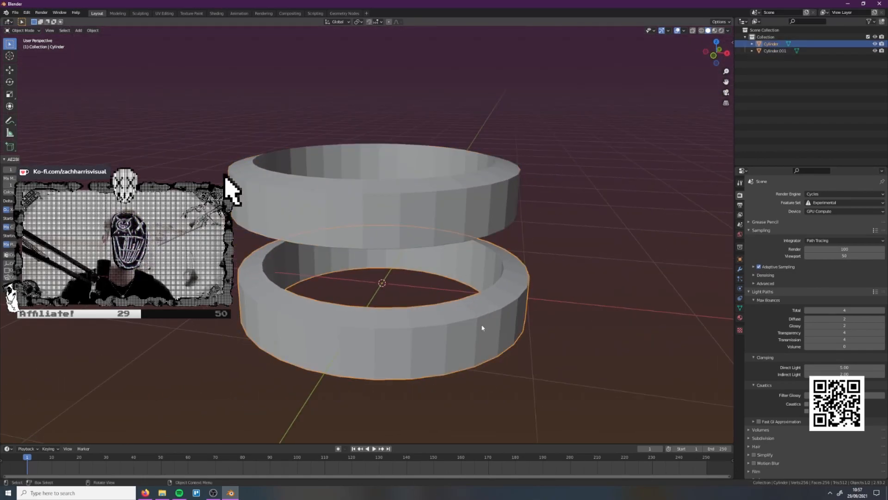
Try extruding an outer edge of the lower ring, and undo back to the single original ring
{"action": "middle_click_drag", "start_coordinate": [482, 330], "coordinate": [564, 337]}
{"action": "key", "text": "Tab"}
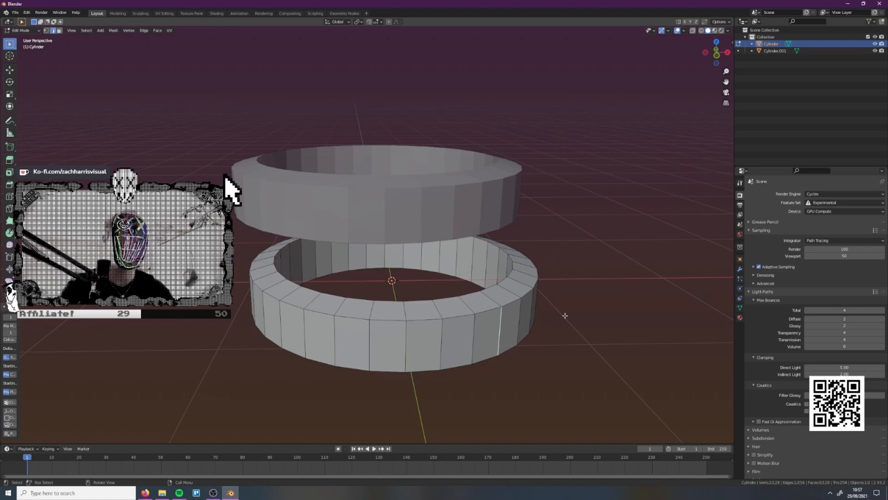
{"action": "key", "text": "e"}
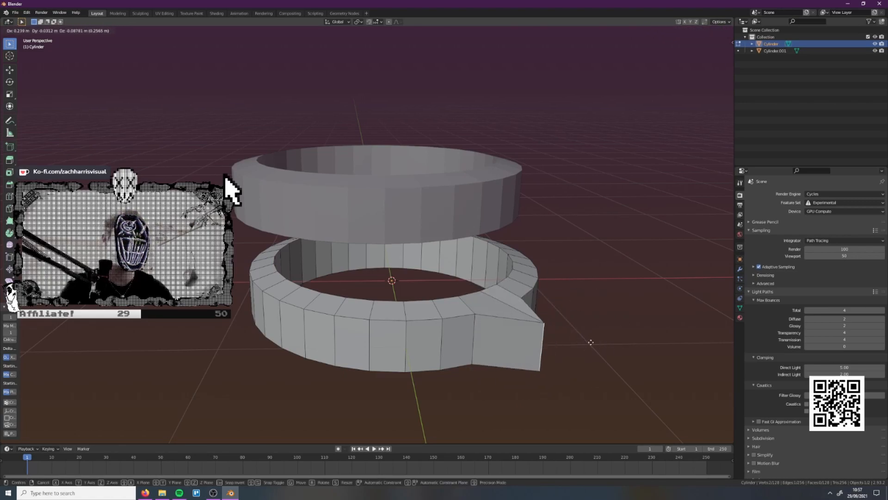
{"action": "key", "text": "Escape"}
{"action": "key", "text": "ctrl+z"}
{"action": "key", "text": "ctrl+z"}
{"action": "key", "text": "ctrl+z"}
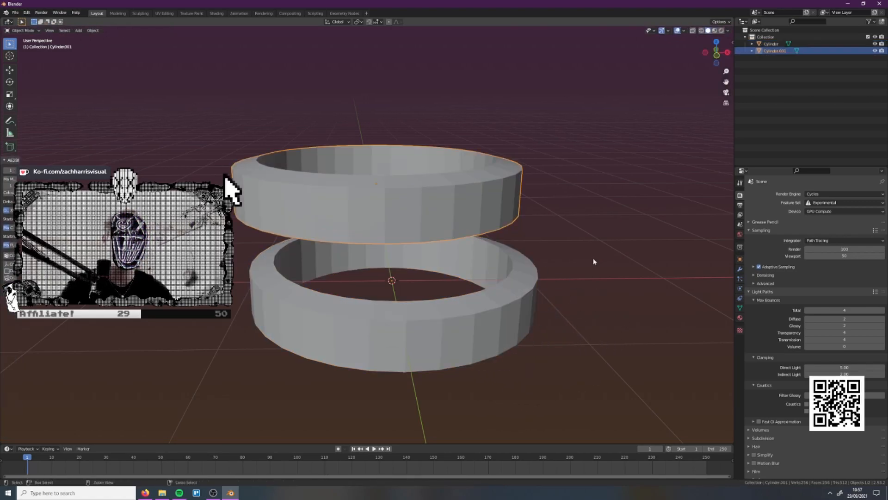
{"action": "middle_click_drag", "start_coordinate": [615, 242], "coordinate": [594, 243]}
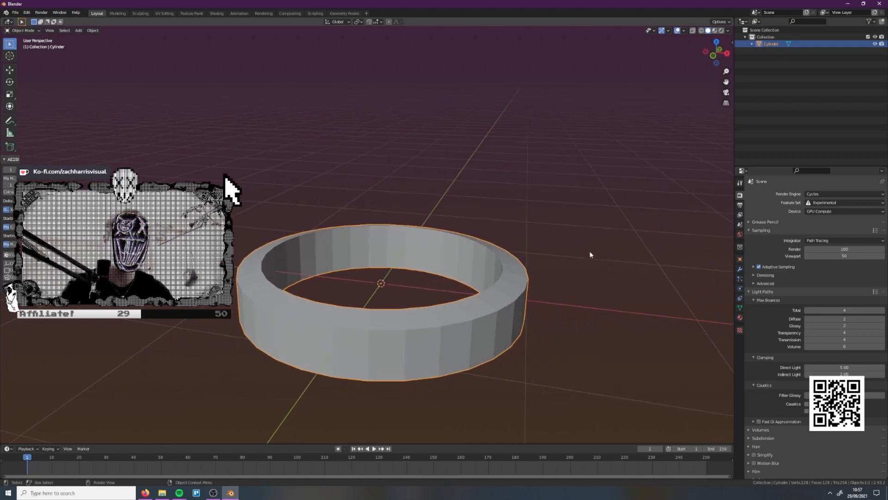
Make a linked duplicate of the ring and place it above the original along Z
{"action": "key", "text": "shift+d"}
{"action": "key", "text": "z"}
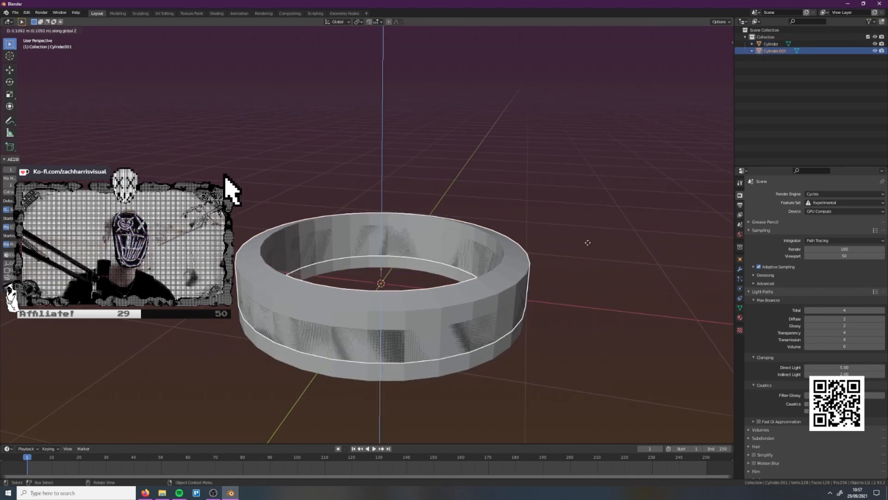
{"action": "left_click", "coordinate": [575, 165]}
{"action": "middle_click_drag", "start_coordinate": [564, 247], "coordinate": [571, 265]}
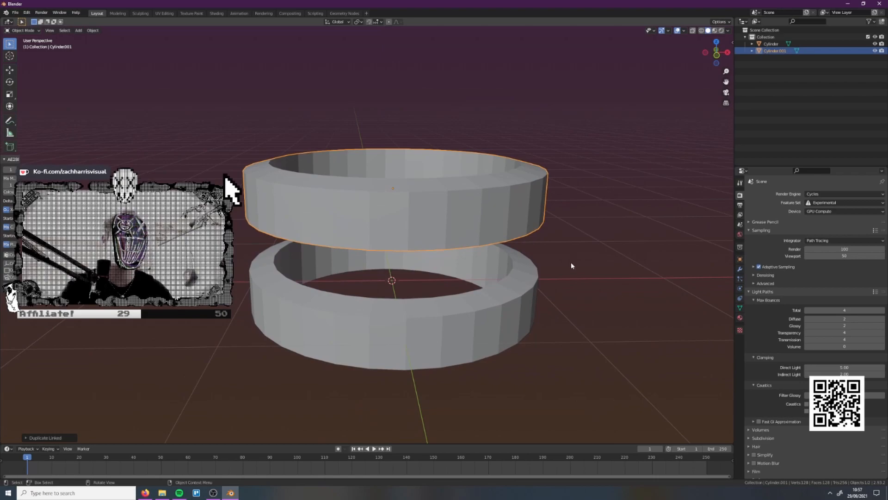
Try moving an outer side face of the lower ring in Edit Mode, and undo back to the single original ring
{"action": "middle_click_drag", "start_coordinate": [599, 303], "coordinate": [569, 306]}
{"action": "left_click", "coordinate": [477, 313]}
{"action": "key", "text": "Tab"}
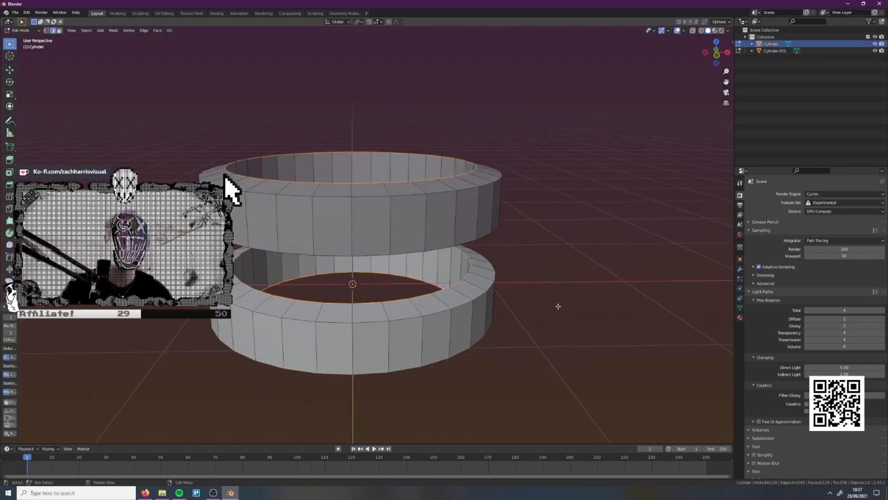
{"action": "left_click", "coordinate": [468, 337]}
{"action": "middle_click_drag", "start_coordinate": [468, 337], "coordinate": [572, 320]}
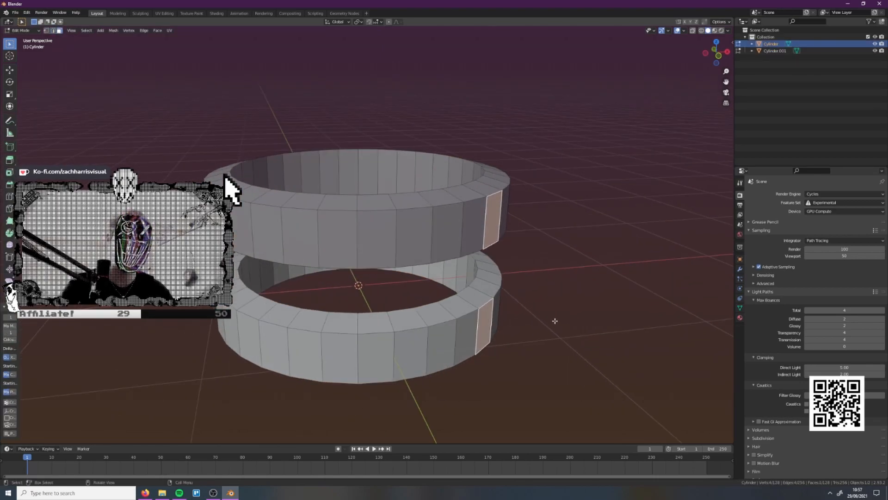
{"action": "key", "text": "g"}
{"action": "right_click", "coordinate": [520, 332]}
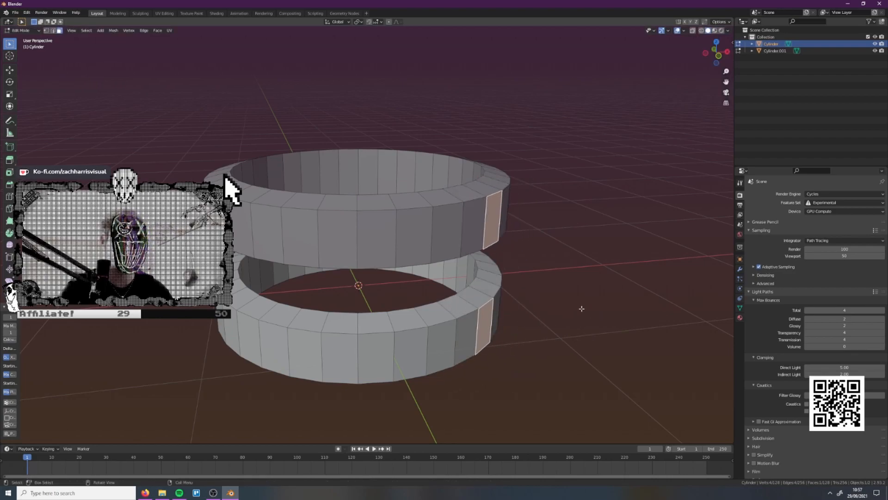
{"action": "middle_click_drag", "start_coordinate": [582, 308], "coordinate": [537, 304]}
{"action": "key", "text": "ctrl+z"}
{"action": "key", "text": "ctrl+z"}
{"action": "key", "text": "ctrl+z"}
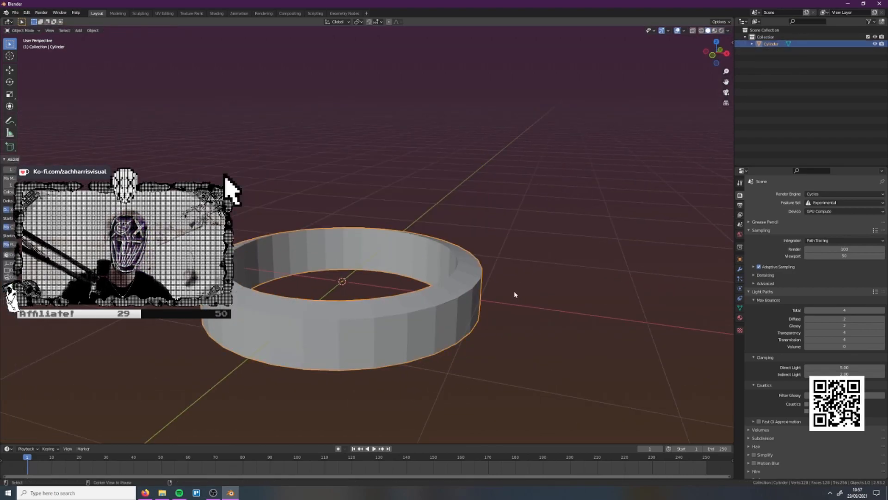
Place a linked duplicate of the ring above it along Z and repeat the duplication three times to stack five rings
{"action": "key", "text": "shift+d"}
{"action": "key", "text": "z"}
{"action": "left_click", "coordinate": [513, 188]}
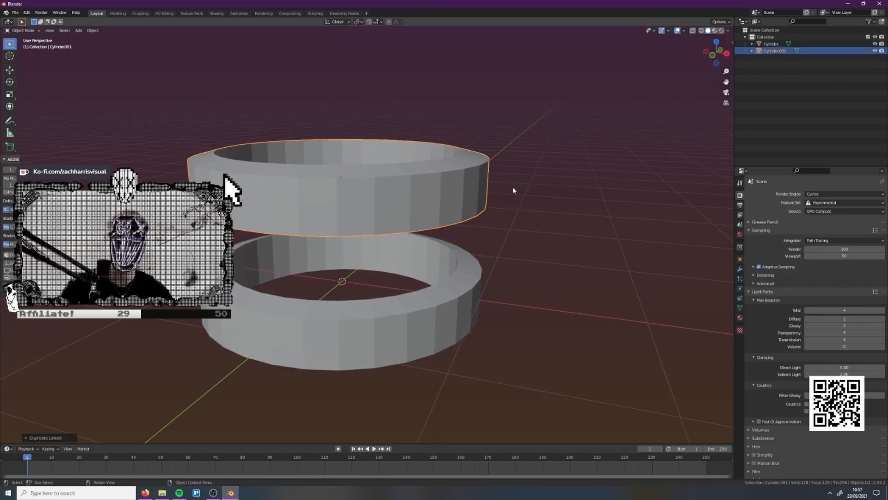
{"action": "key", "text": "shift+r"}
{"action": "key", "text": "shift+r"}
{"action": "key", "text": "shift+r"}
{"action": "middle_click_drag", "start_coordinate": [527, 164], "coordinate": [470, 232], "text": "shift"}
{"action": "scroll", "coordinate": [524, 230], "scroll_direction": "down", "scroll_amount": 5}
{"action": "scroll", "coordinate": [422, 263], "scroll_direction": "up", "scroll_amount": 2}
{"action": "middle_click_drag", "start_coordinate": [423, 287], "coordinate": [461, 276], "text": "shift"}
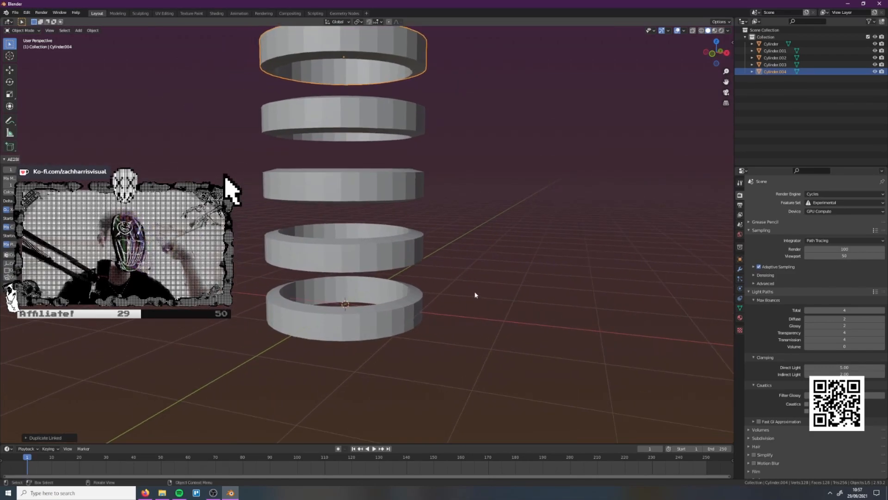
Try moving an outer side face of the bottom ring in Edit Mode to test the linked copies
{"action": "left_click", "coordinate": [411, 311]}
{"action": "middle_click_drag", "start_coordinate": [445, 311], "coordinate": [503, 257]}
{"action": "key", "text": "Tab"}
{"action": "left_click", "coordinate": [409, 322]}
{"action": "key", "text": "g"}
{"action": "key", "text": "Escape"}
{"action": "key", "text": "Tab"}
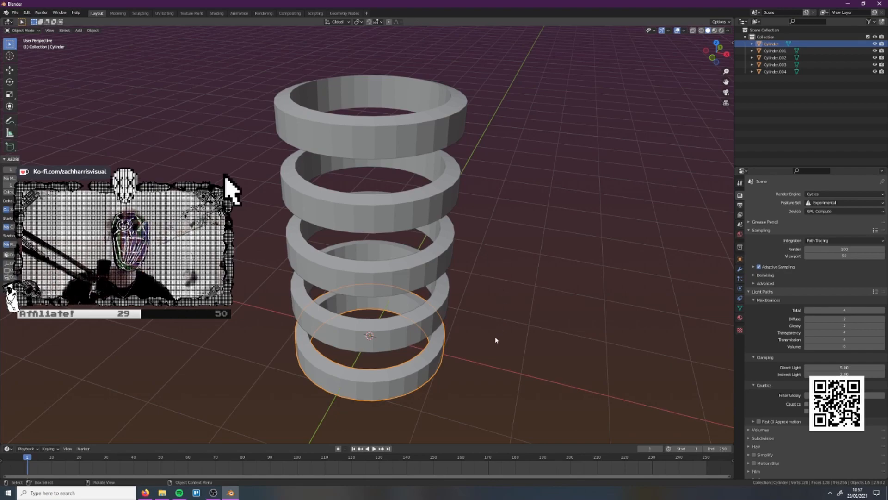
{"action": "middle_click_drag", "start_coordinate": [484, 355], "coordinate": [488, 347]}
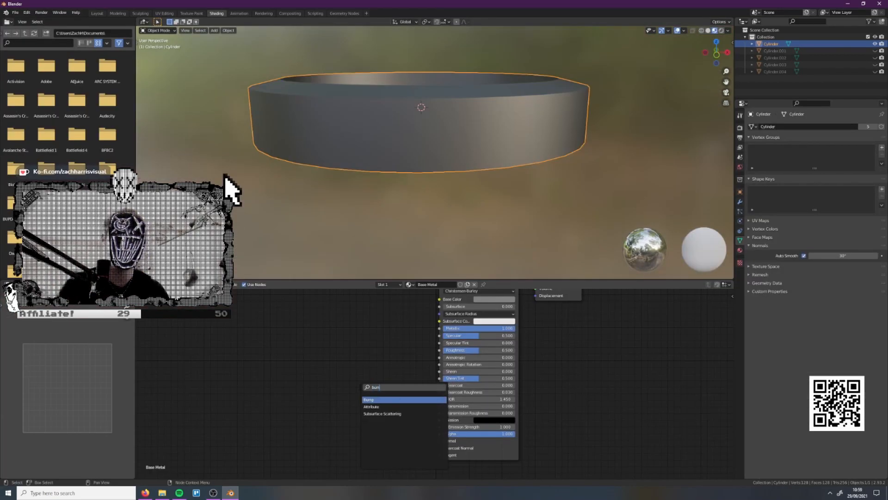
Add a Bump node to the Base Metal material, placed before the Principled shader
{"action": "left_click", "coordinate": [384, 397]}
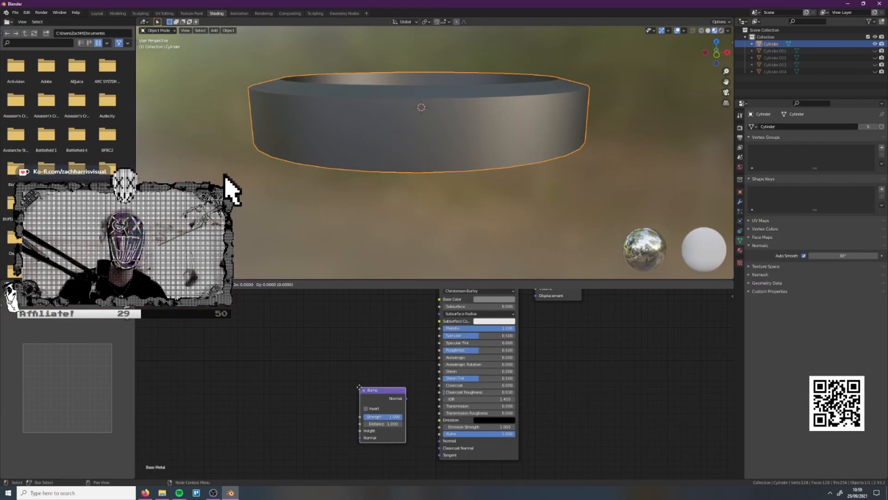
{"action": "left_click", "coordinate": [334, 410]}
{"action": "middle_click_drag", "start_coordinate": [327, 347], "coordinate": [442, 363]}
Add a Noise Texture node before the Bump node and connect its Fac output to the Bump's Height input
{"action": "key", "text": "shift+a"}
{"action": "type", "text": "no"}
{"action": "left_click", "coordinate": [460, 395]}
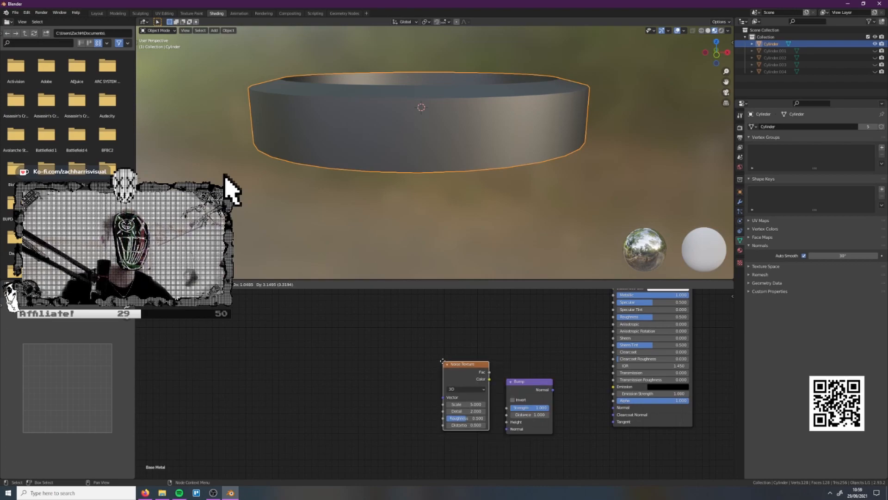
{"action": "left_click", "coordinate": [410, 373]}
{"action": "middle_click_drag", "start_coordinate": [424, 368], "coordinate": [432, 350]}
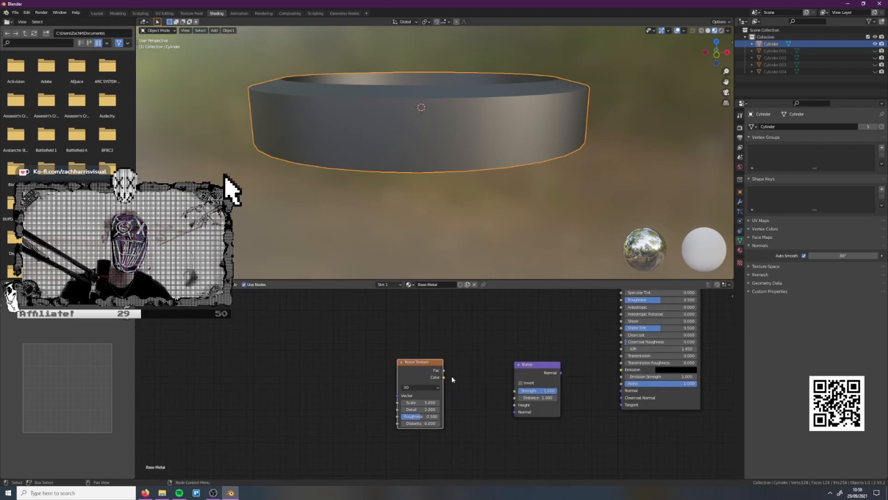
{"action": "left_click_drag", "start_coordinate": [444, 371], "coordinate": [513, 407]}
{"action": "middle_click_drag", "start_coordinate": [490, 339], "coordinate": [579, 330]}
{"action": "key", "text": "shift+a"}
{"action": "left_click", "coordinate": [409, 339]}
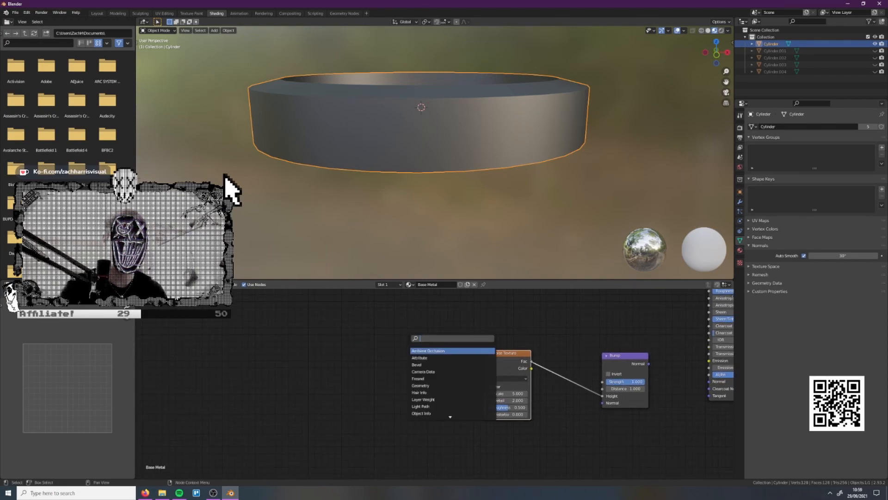
{"action": "type", "text": "te"}
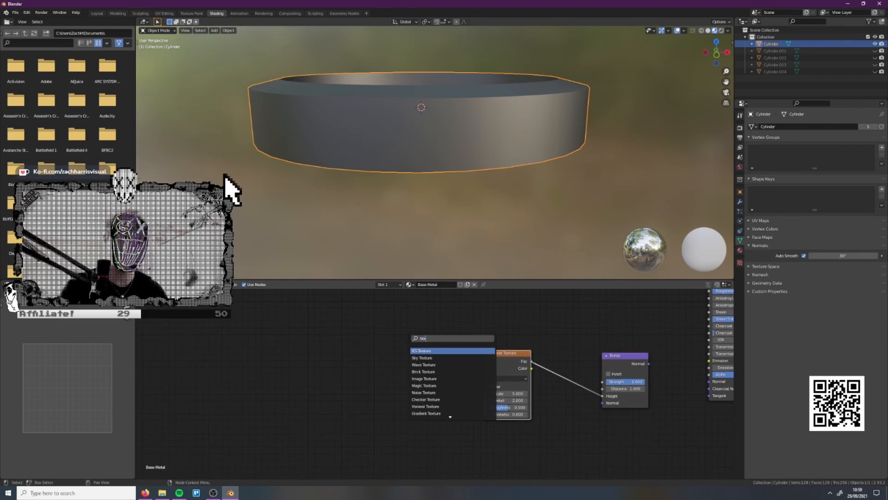
{"action": "type", "text": "x"}
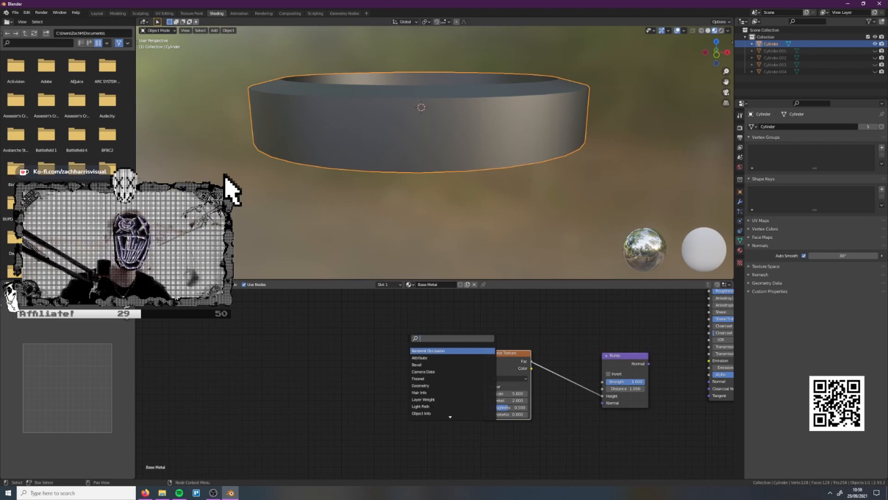
{"action": "key", "text": "Escape"}
Add linked Texture Coordinate and Mapping nodes to the Noise Texture, and connect the Bump's Normal output to the shader's Normal input
{"action": "key", "text": "ctrl+t"}
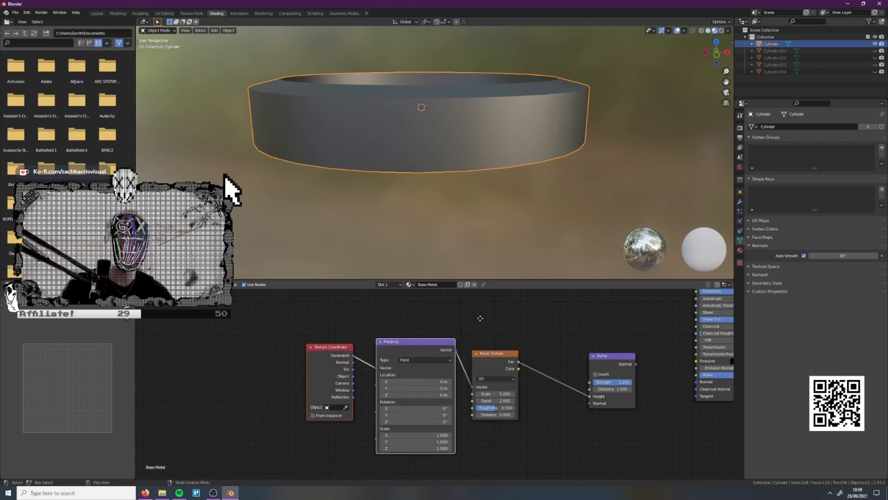
{"action": "left_click_drag", "start_coordinate": [625, 364], "coordinate": [685, 381]}
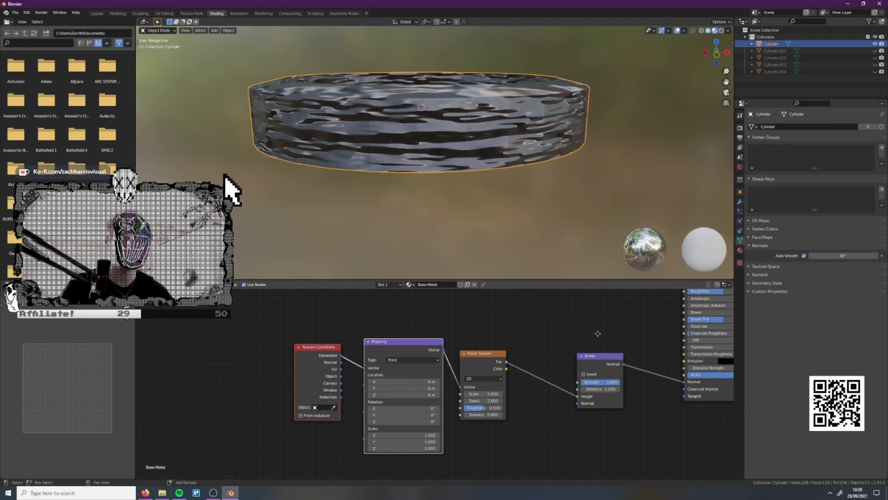
UV unwrap the ring's entire mesh and connect the Texture Coordinate's UV output to the Mapping node's Vector input
{"action": "key", "text": "Tab"}
{"action": "key", "text": "a"}
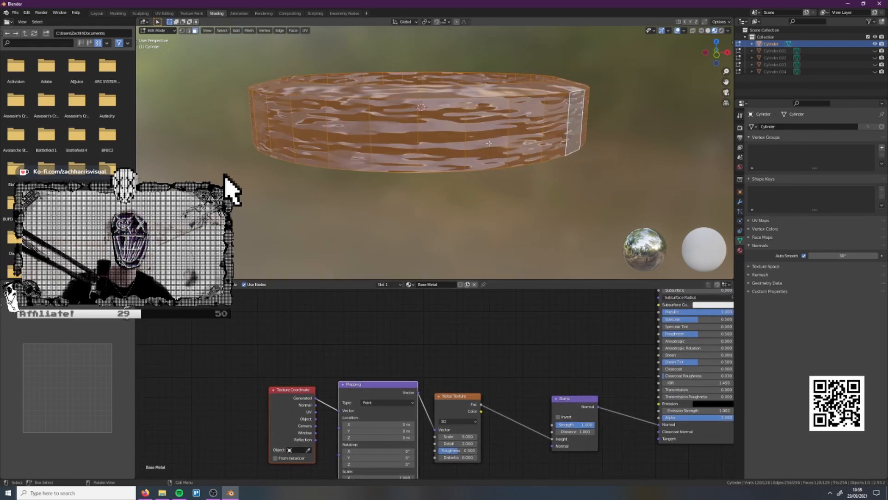
{"action": "right_click", "coordinate": [489, 143]}
{"action": "left_click", "coordinate": [493, 179]}
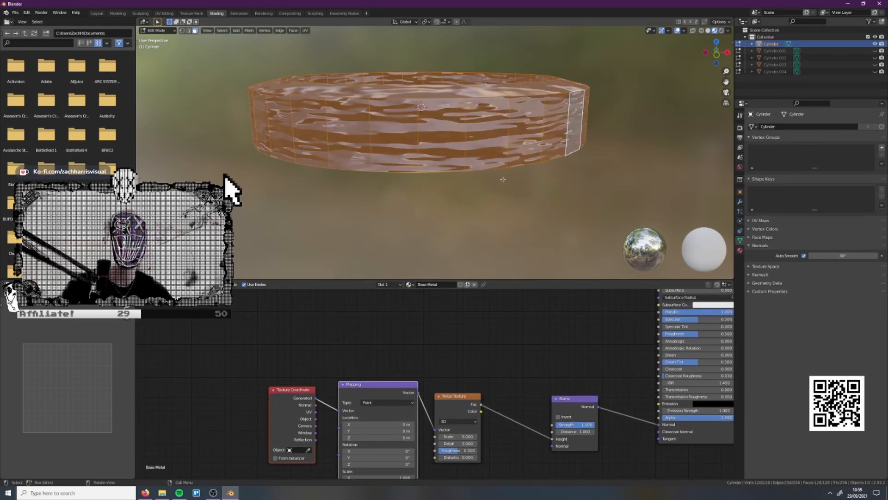
{"action": "key", "text": "Tab"}
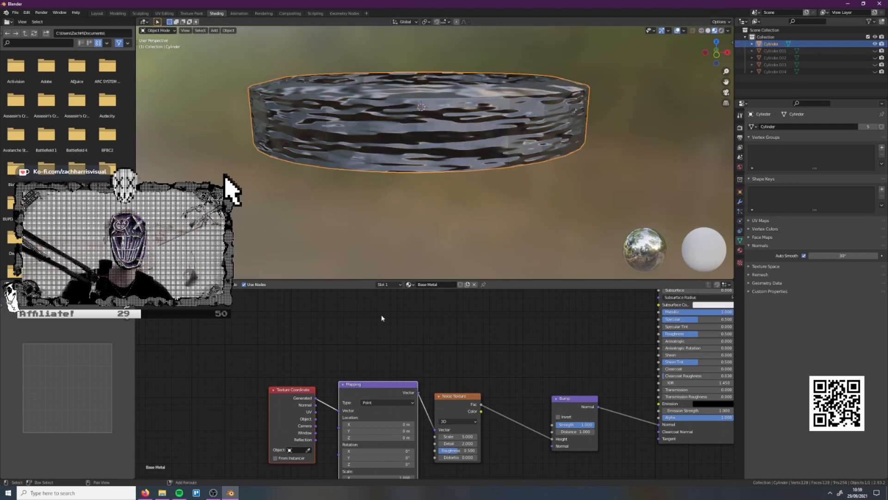
{"action": "middle_click_drag", "start_coordinate": [326, 400], "coordinate": [371, 380]}
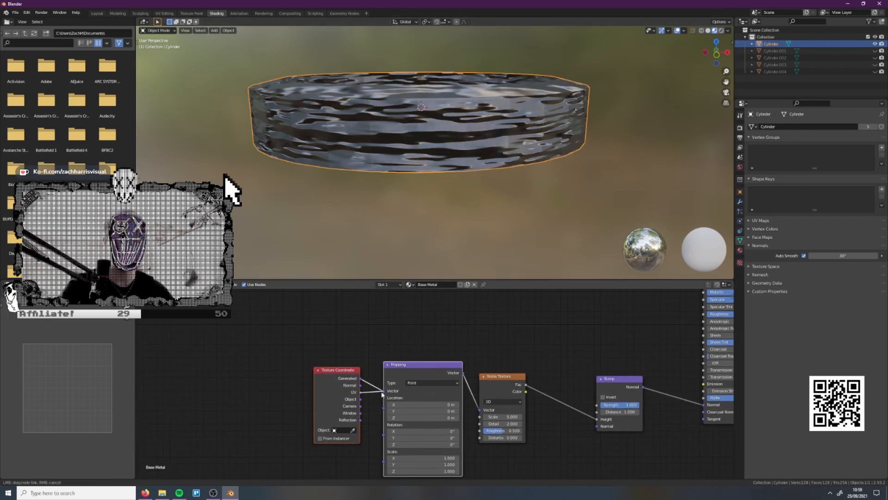
{"action": "left_click_drag", "start_coordinate": [382, 394], "coordinate": [383, 391]}
Inspect the bumpy ring from several angles, and select it with its Base Metal material properties open
{"action": "left_click", "coordinate": [477, 198]}
{"action": "middle_click_drag", "start_coordinate": [518, 193], "coordinate": [483, 203]}
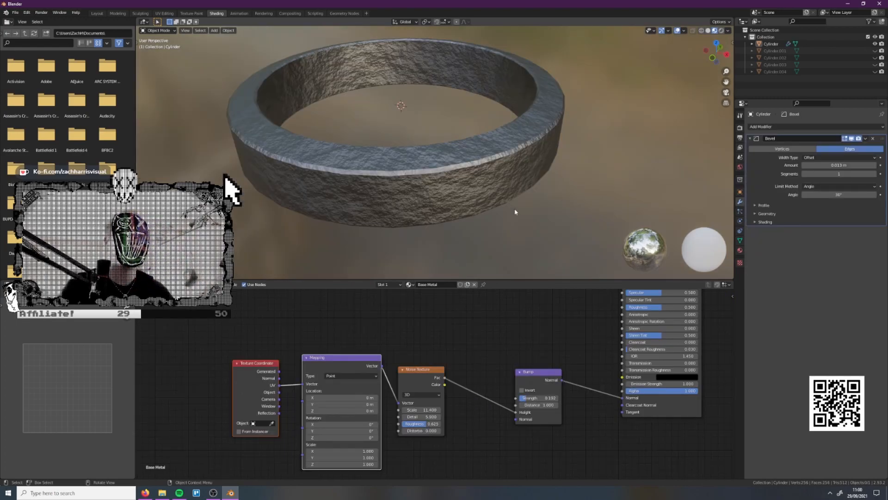
{"action": "middle_click_drag", "start_coordinate": [517, 198], "coordinate": [488, 171]}
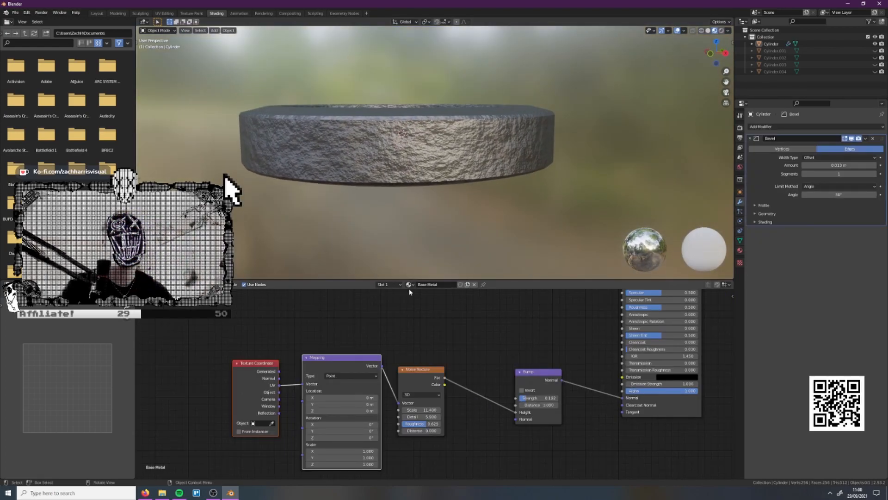
{"action": "left_click", "coordinate": [741, 250]}
{"action": "left_click", "coordinate": [550, 140]}
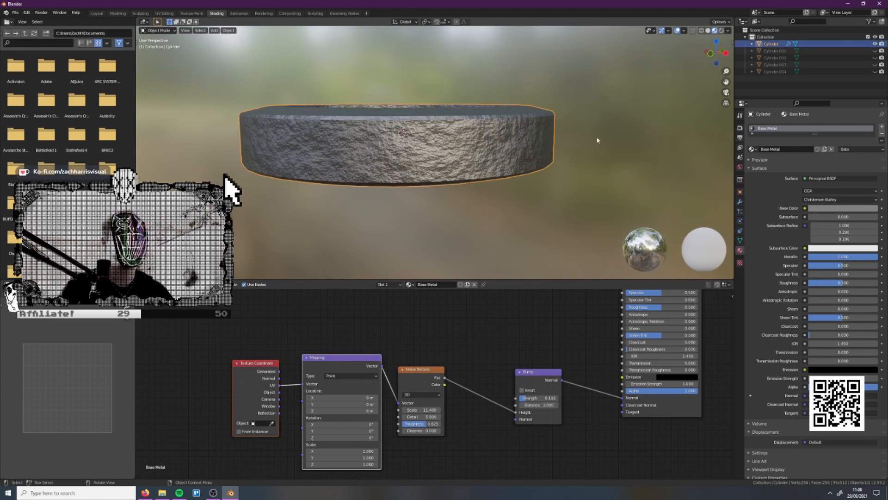
Add a second material slot to the ring with a new material named Runes
{"action": "left_click", "coordinate": [882, 126]}
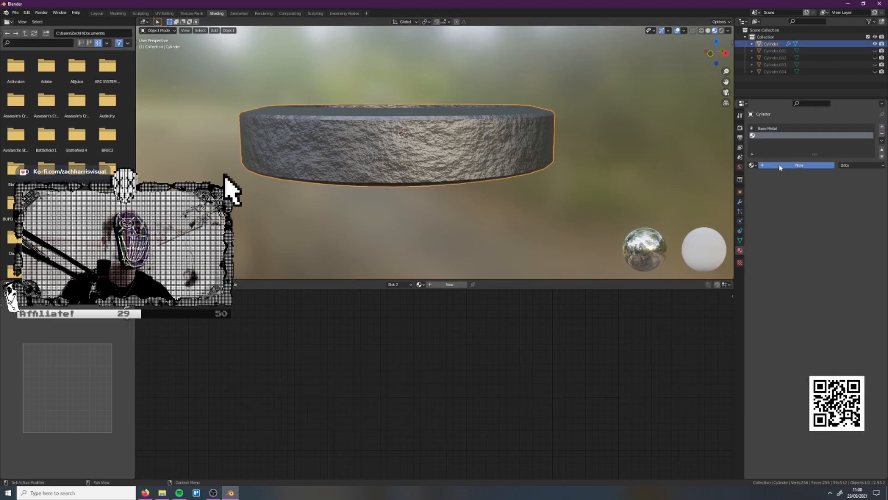
{"action": "left_click", "coordinate": [780, 166]}
{"action": "double_click", "coordinate": [781, 165]}
{"action": "type", "text": "Runes"}
{"action": "key", "text": "Return"}
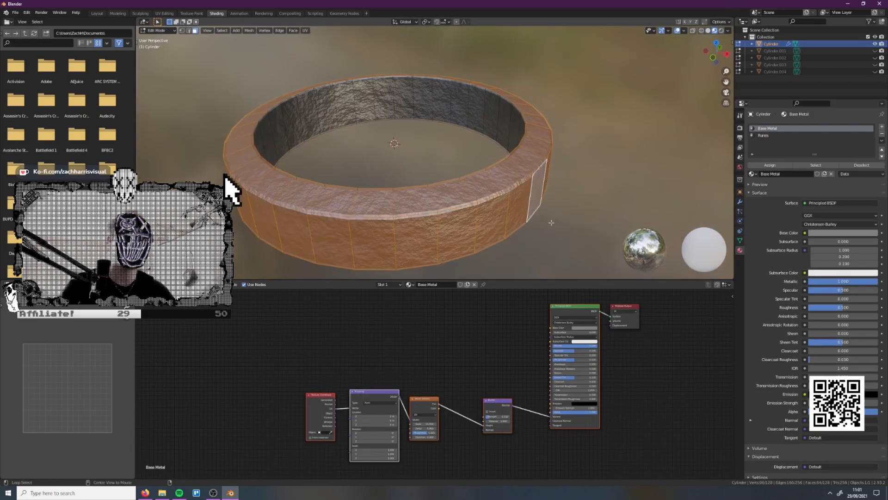
Select only the face loop around the ring's outer side and inset it slightly
{"action": "middle_click_drag", "start_coordinate": [463, 139], "coordinate": [656, 171]}
{"action": "left_click", "coordinate": [522, 116], "text": "alt"}
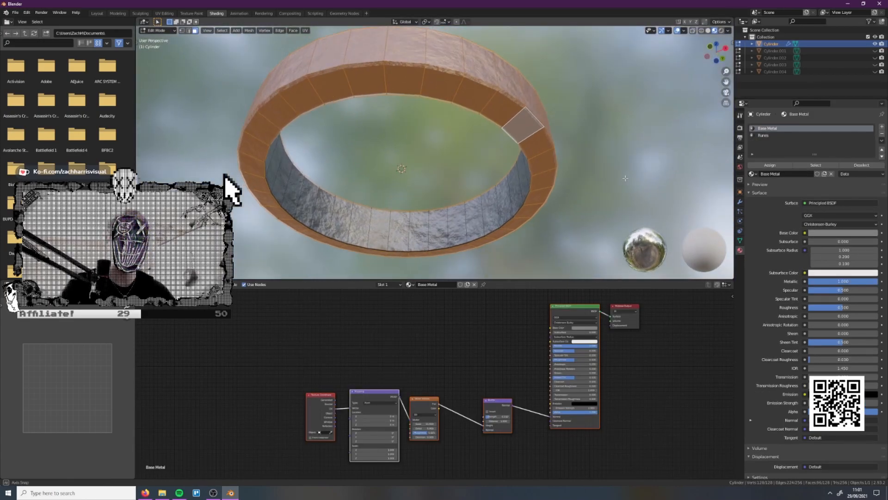
{"action": "middle_click_drag", "start_coordinate": [566, 98], "coordinate": [570, 151]}
{"action": "key", "text": "alt+a"}
{"action": "left_click", "coordinate": [445, 165], "text": "alt"}
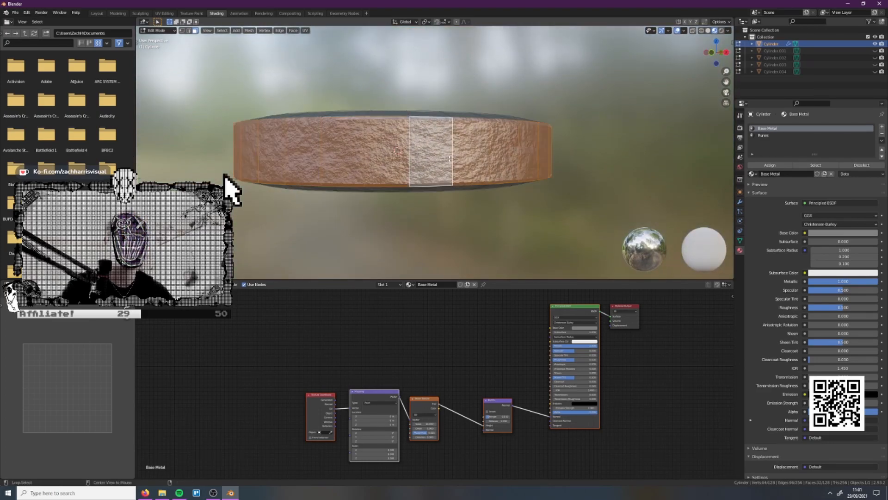
{"action": "middle_click_drag", "start_coordinate": [445, 165], "coordinate": [641, 163]}
{"action": "key", "text": "i"}
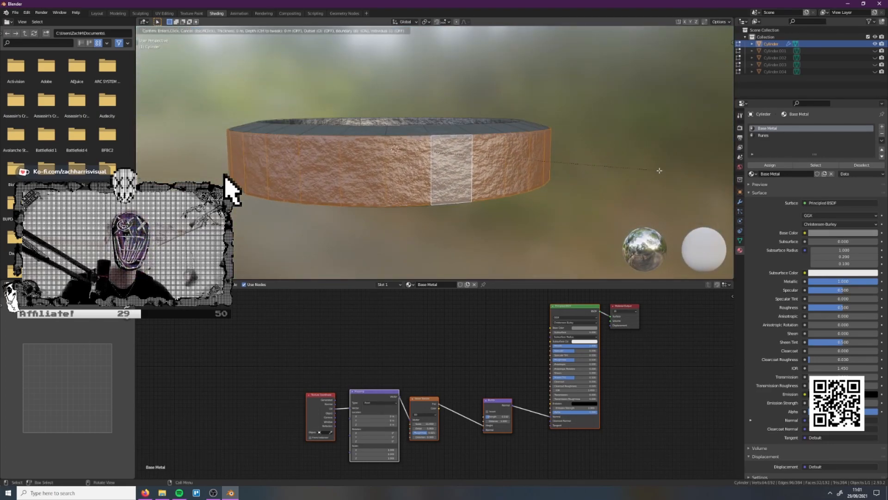
{"action": "left_click", "coordinate": [654, 171]}
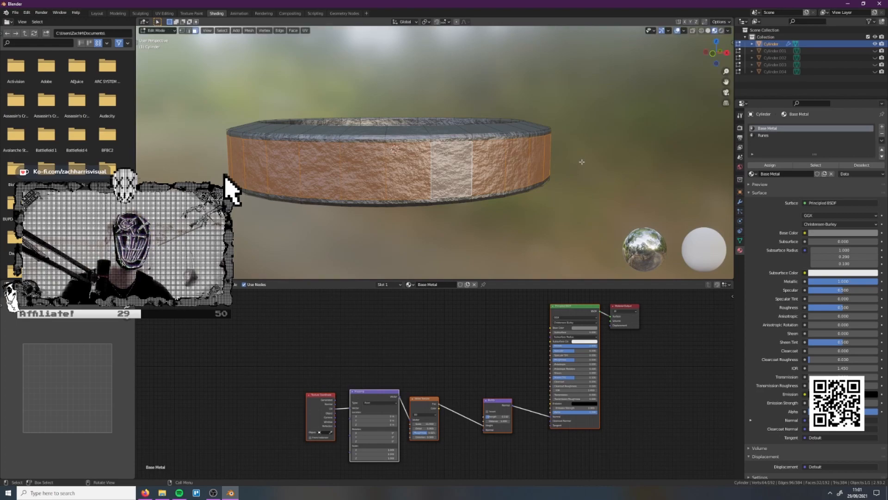
Extrude the inset outer band along its normals, slightly into the ring
{"action": "middle_click_drag", "start_coordinate": [581, 164], "coordinate": [591, 152]}
{"action": "key", "text": "alt+e"}
{"action": "left_click", "coordinate": [593, 164]}
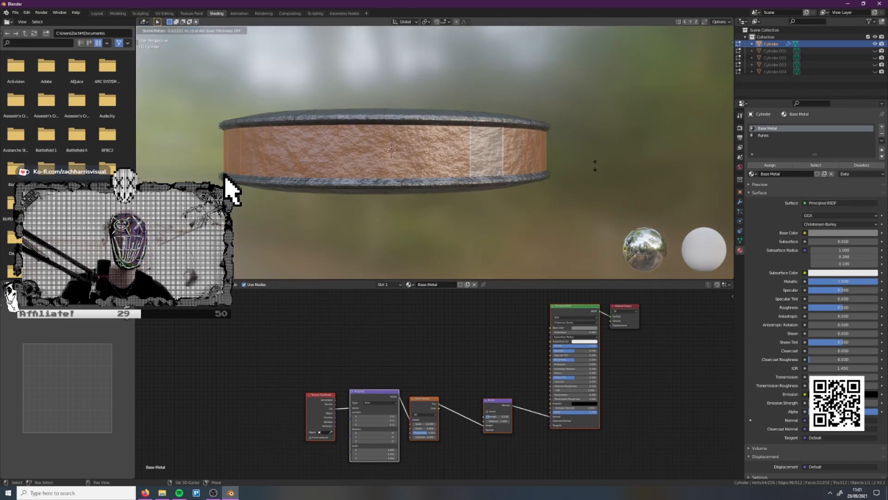
{"action": "left_click", "coordinate": [597, 163]}
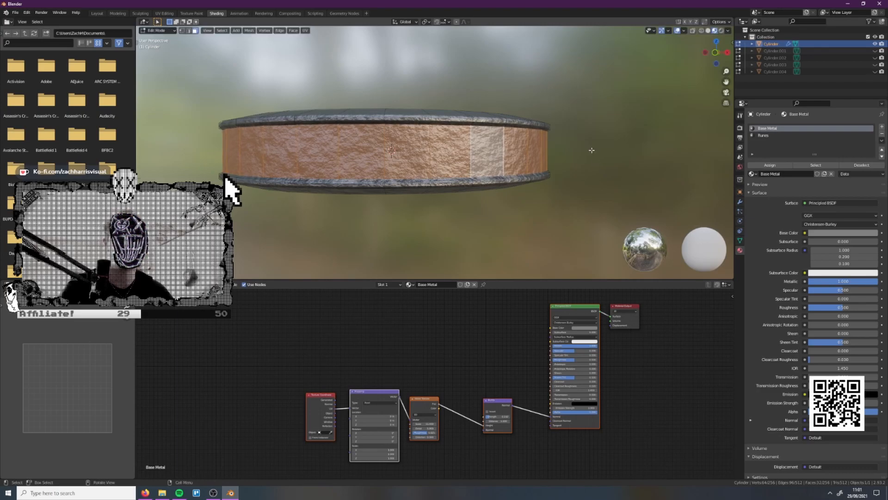
Select the face loops on the ring's outer band and adjoining flat sides
{"action": "middle_click_drag", "start_coordinate": [592, 154], "coordinate": [588, 143]}
{"action": "left_click", "coordinate": [526, 147]}
{"action": "left_click", "coordinate": [529, 145], "text": "alt"}
{"action": "middle_click_drag", "start_coordinate": [602, 189], "coordinate": [623, 144]}
{"action": "left_click", "coordinate": [531, 142], "text": "alt+shift"}
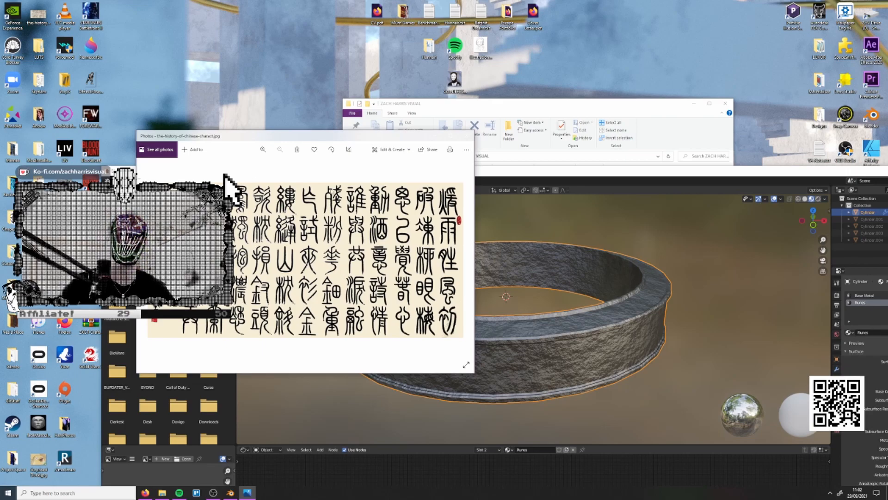
Close the photo preview and bring the Chinese characters image from the desktop into Blender's node editor for the Runes material
{"action": "left_click", "coordinate": [466, 136]}
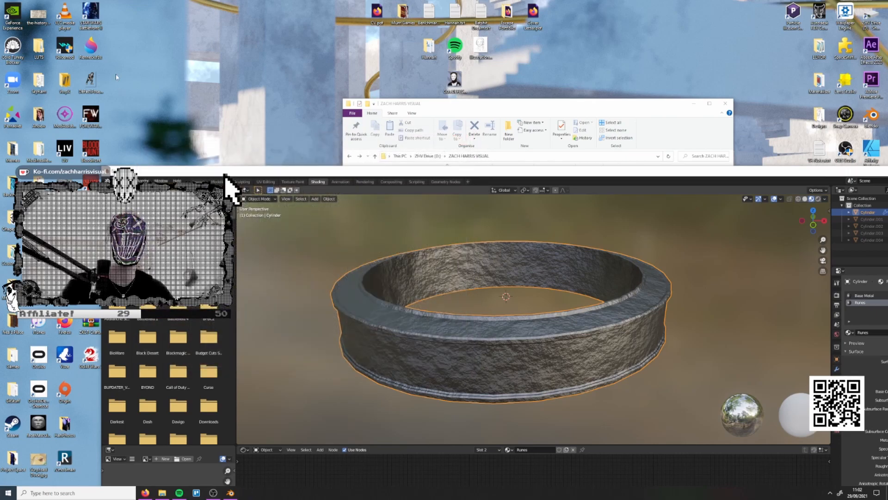
{"action": "left_click_drag", "start_coordinate": [39, 16], "coordinate": [292, 364]}
{"action": "left_click_drag", "start_coordinate": [401, 474], "coordinate": [408, 476]}
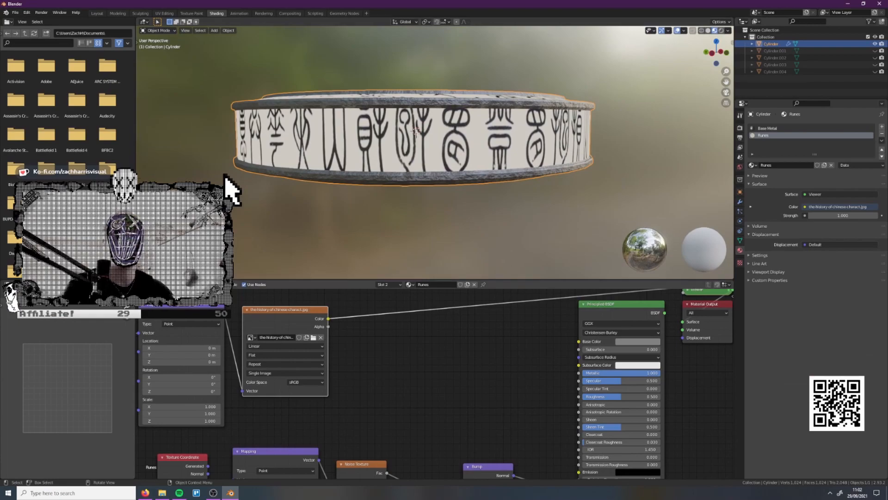
Set the image texture's Mapping scale to about 1.41 on X and 2.21 on Y
{"action": "middle_click_drag", "start_coordinate": [191, 406], "coordinate": [278, 404]}
{"action": "left_click_drag", "start_coordinate": [278, 407], "coordinate": [360, 407]}
{"action": "left_click_drag", "start_coordinate": [277, 411], "coordinate": [523, 411]}
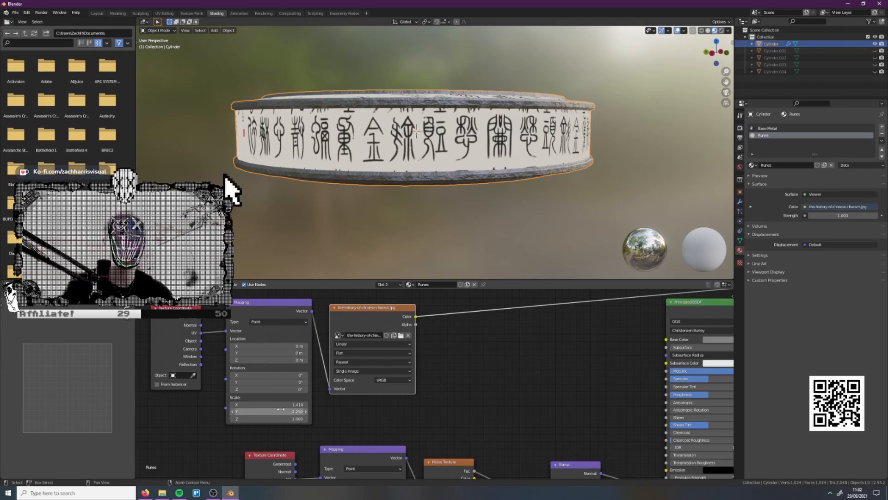
Position the ColorRamp's white stop at about 0.555 and move its black stop closer to it
{"action": "middle_click_drag", "start_coordinate": [490, 194], "coordinate": [538, 128]}
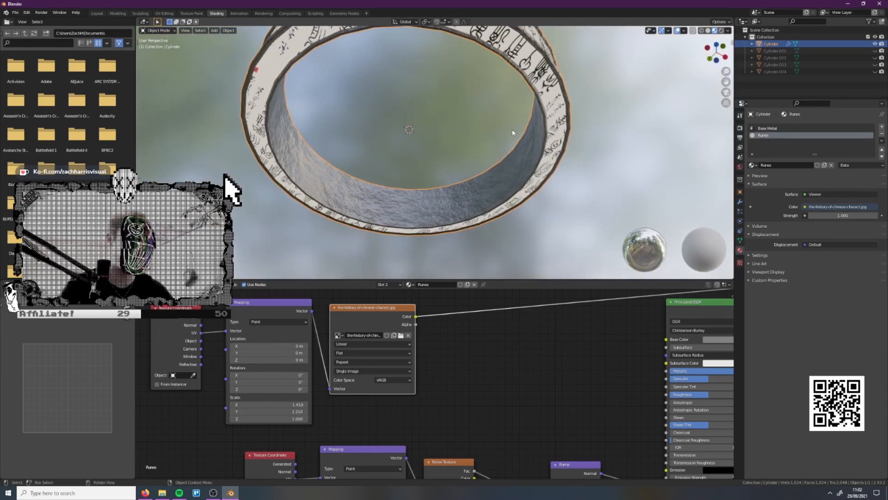
{"action": "middle_click_drag", "start_coordinate": [488, 137], "coordinate": [514, 205]}
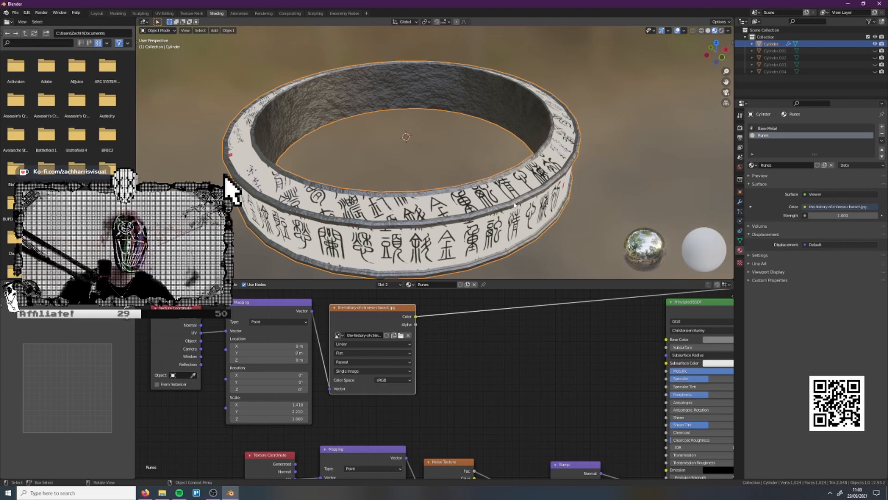
{"action": "middle_click_drag", "start_coordinate": [512, 204], "coordinate": [469, 194]}
{"action": "left_click_drag", "start_coordinate": [388, 368], "coordinate": [373, 369]}
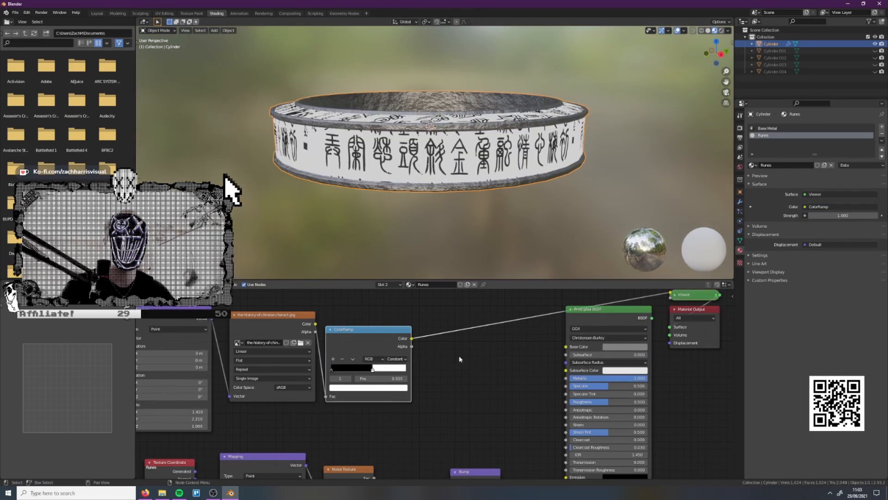
{"action": "middle_click_drag", "start_coordinate": [438, 359], "coordinate": [469, 337]}
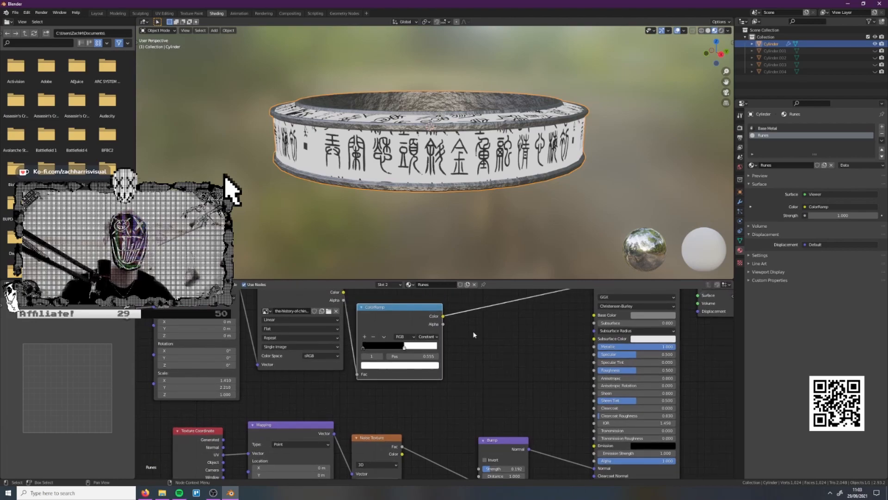
{"action": "mouse_move", "coordinate": [361, 348]}
{"action": "left_mouse_down"}
{"action": "mouse_move", "coordinate": [427, 350]}
{"action": "mouse_move", "coordinate": [377, 350]}
{"action": "left_mouse_up"}
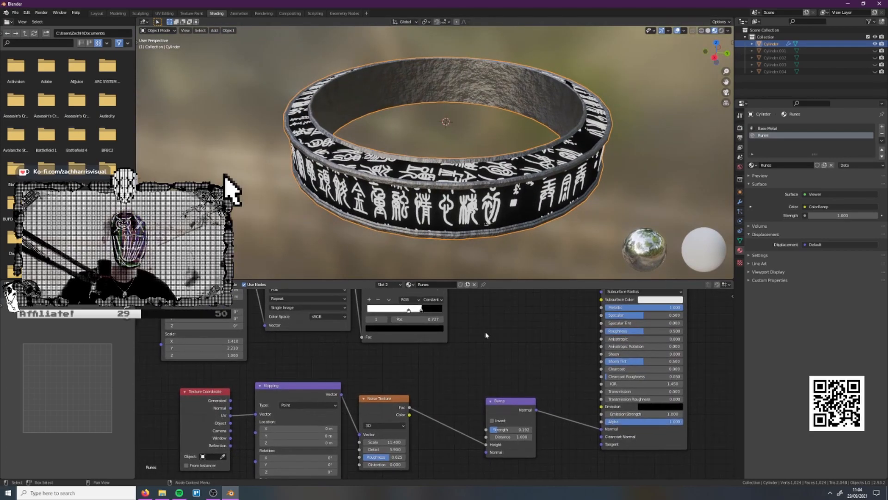
Connect the ColorRamp's Color output to the shader's Emission input and recolour the ramp's white stop orange
{"action": "middle_click_drag", "start_coordinate": [493, 314], "coordinate": [477, 346]}
{"action": "left_click_drag", "start_coordinate": [431, 310], "coordinate": [587, 437]}
{"action": "middle_click_drag", "start_coordinate": [521, 368], "coordinate": [547, 396]}
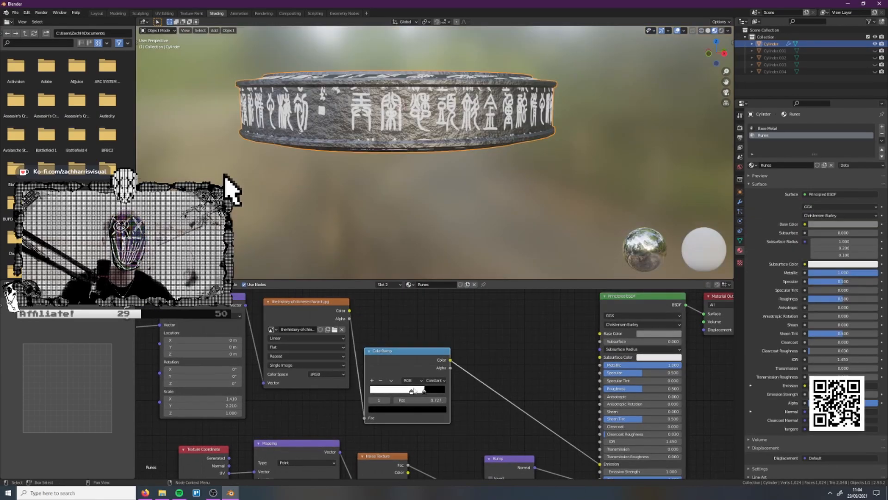
{"action": "left_click", "coordinate": [412, 391]}
{"action": "left_click", "coordinate": [412, 409]}
{"action": "mouse_move", "coordinate": [400, 338]}
{"action": "left_mouse_down"}
{"action": "mouse_move", "coordinate": [392, 357]}
{"action": "mouse_move", "coordinate": [393, 350]}
{"action": "left_mouse_up"}
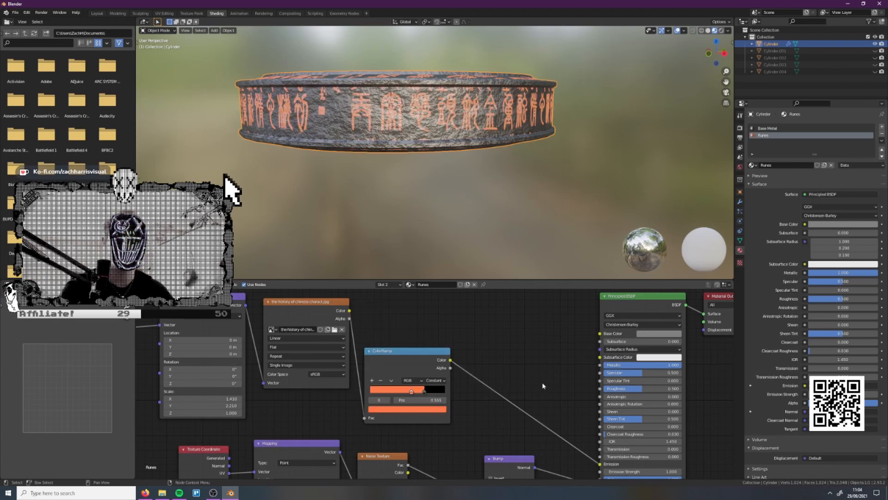
Try an Emission Strength of 5 on the Runes shader, and raise it to 10
{"action": "middle_click_drag", "start_coordinate": [546, 379], "coordinate": [517, 312]}
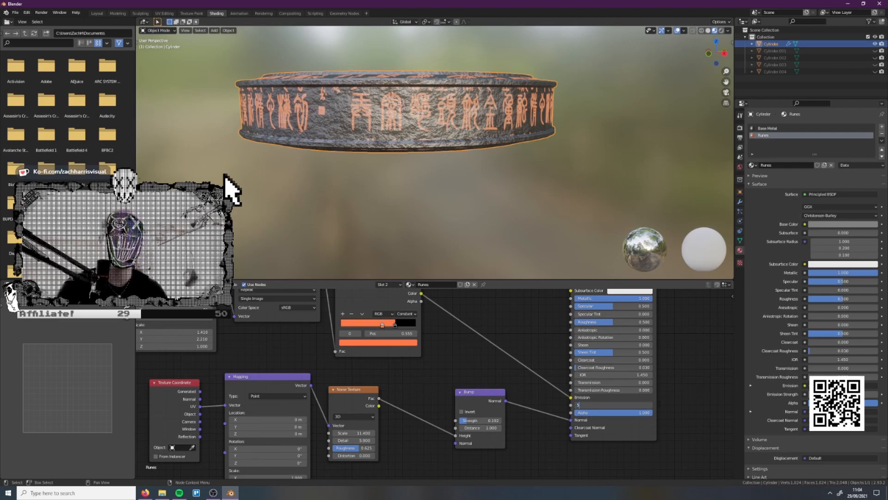
{"action": "type", "text": "5"}
{"action": "key", "text": "Return"}
{"action": "left_click", "coordinate": [636, 404]}
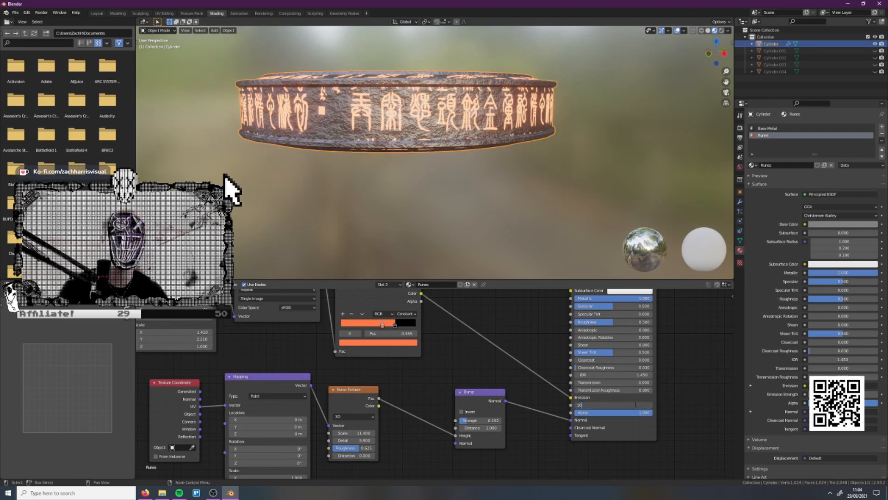
{"action": "type", "text": "10"}
{"action": "key", "text": "Return"}
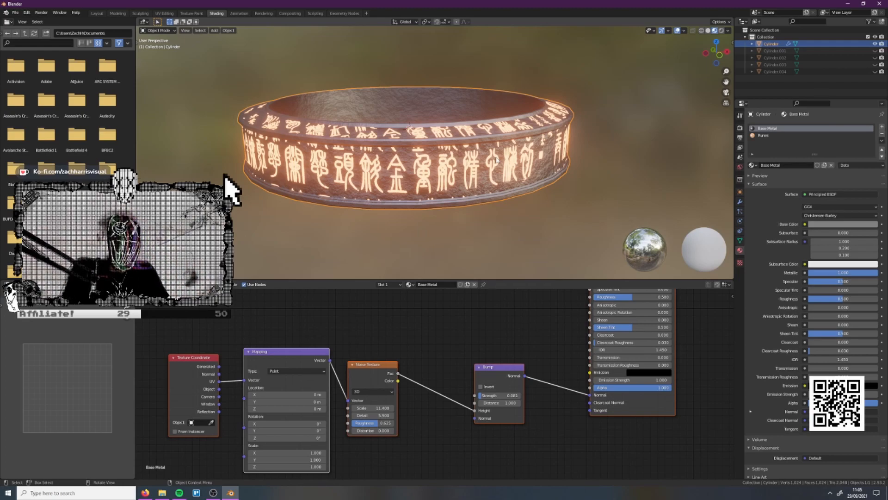
Deselect the ring and inspect its glowing runes and softened metal surface from several angles
{"action": "left_click", "coordinate": [609, 160]}
{"action": "middle_click_drag", "start_coordinate": [629, 173], "coordinate": [573, 179]}
{"action": "left_click", "coordinate": [540, 323]}
{"action": "middle_click_drag", "start_coordinate": [523, 319], "coordinate": [509, 344]}
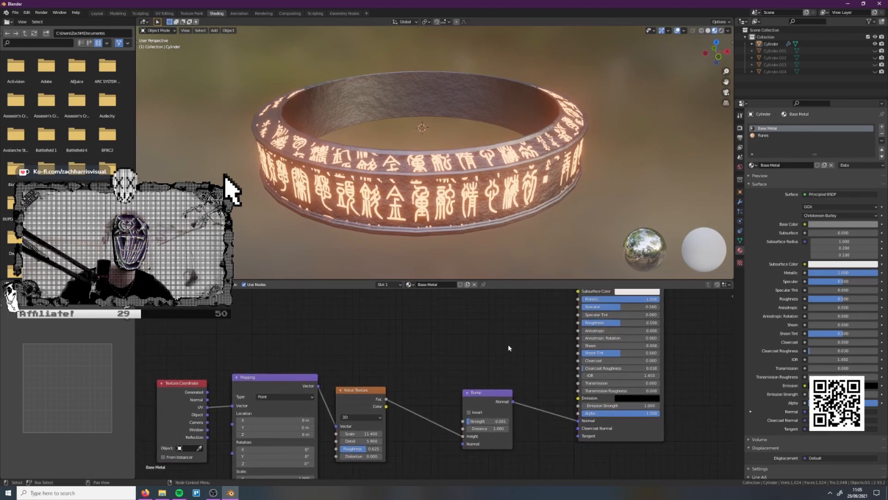
{"action": "scroll", "coordinate": [508, 344], "scroll_direction": "up", "scroll_amount": 1}
{"action": "middle_click_drag", "start_coordinate": [501, 182], "coordinate": [485, 171]}
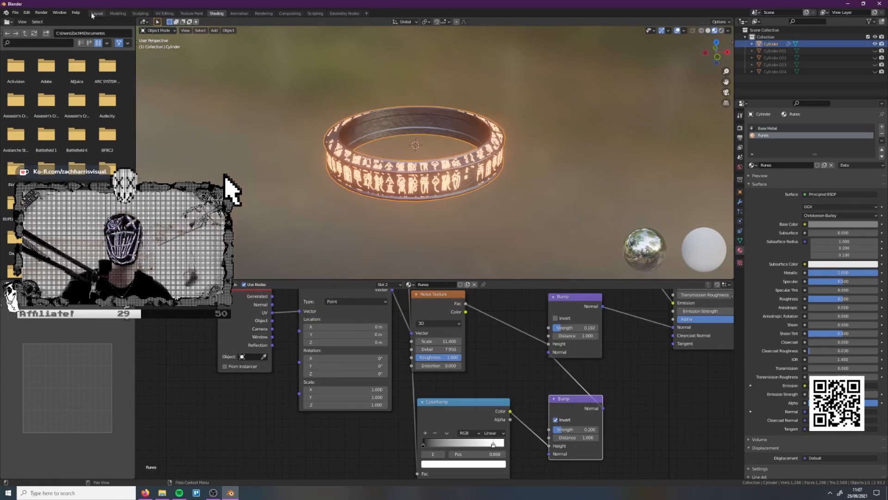
Switch to the Layout workspace, show the ring in Material Preview shading and deselect it
{"action": "left_click", "coordinate": [96, 13]}
{"action": "middle_click_drag", "start_coordinate": [527, 174], "coordinate": [569, 153]}
{"action": "key", "text": "z"}
{"action": "left_click", "coordinate": [557, 188]}
{"action": "mouse_move", "coordinate": [556, 186]}
{"action": "middle_mouse_down"}
{"action": "mouse_move", "coordinate": [553, 167]}
{"action": "mouse_move", "coordinate": [507, 189]}
{"action": "middle_mouse_up"}
{"action": "left_click", "coordinate": [549, 160]}
{"action": "middle_click_drag", "start_coordinate": [579, 134], "coordinate": [541, 183], "text": "shift"}
{"action": "scroll", "coordinate": [572, 166], "scroll_direction": "down", "scroll_amount": 4}
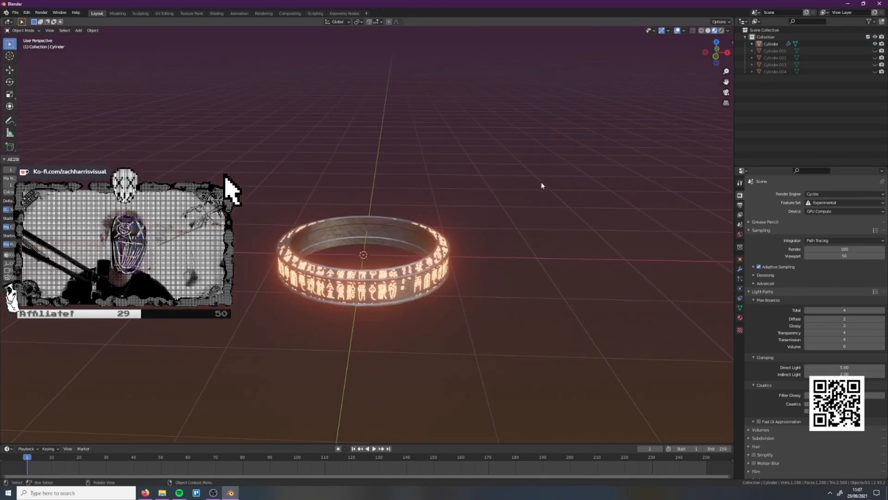
Unhide all the duplicate rings and deselect them, with the whole stack in view
{"action": "key", "text": "alt+h"}
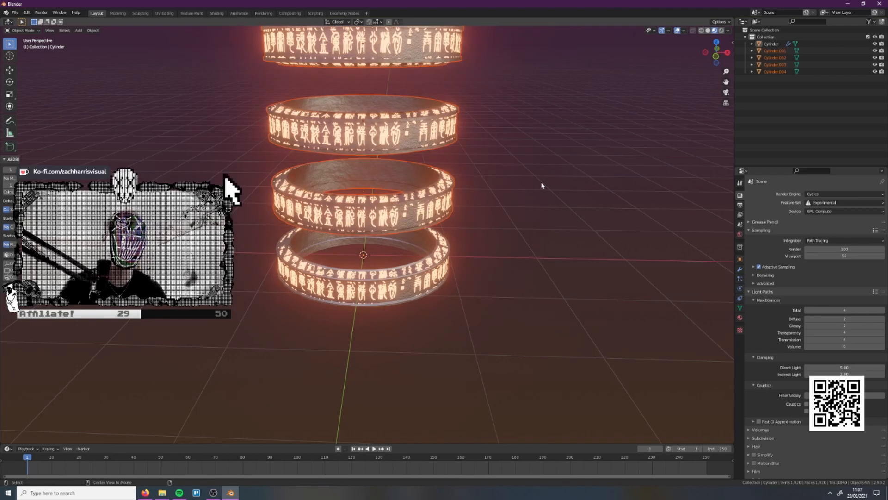
{"action": "left_click", "coordinate": [535, 206]}
{"action": "mouse_move", "coordinate": [535, 206]}
{"action": "middle_mouse_down"}
{"action": "mouse_move", "coordinate": [539, 184]}
{"action": "mouse_move", "coordinate": [533, 199]}
{"action": "middle_mouse_up"}
{"action": "middle_click_drag", "start_coordinate": [510, 147], "coordinate": [512, 223], "text": "shift"}
{"action": "scroll", "coordinate": [511, 222], "scroll_direction": "down", "scroll_amount": 3}
{"action": "middle_click_drag", "start_coordinate": [490, 301], "coordinate": [509, 294]}
{"action": "middle_click_drag", "start_coordinate": [522, 333], "coordinate": [447, 181], "text": "shift"}
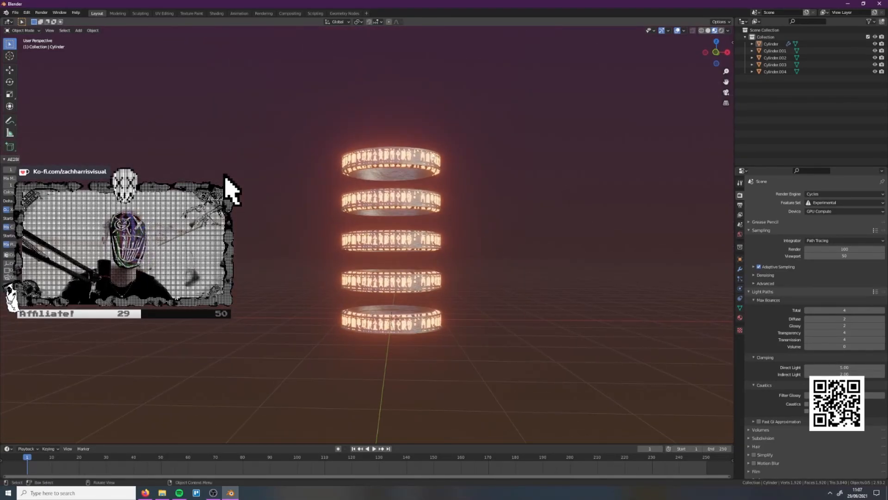
Set the transform pivot point to 3D Cursor and rotate all the rings 90 degrees around the Y axis
{"action": "left_click", "coordinate": [358, 23]}
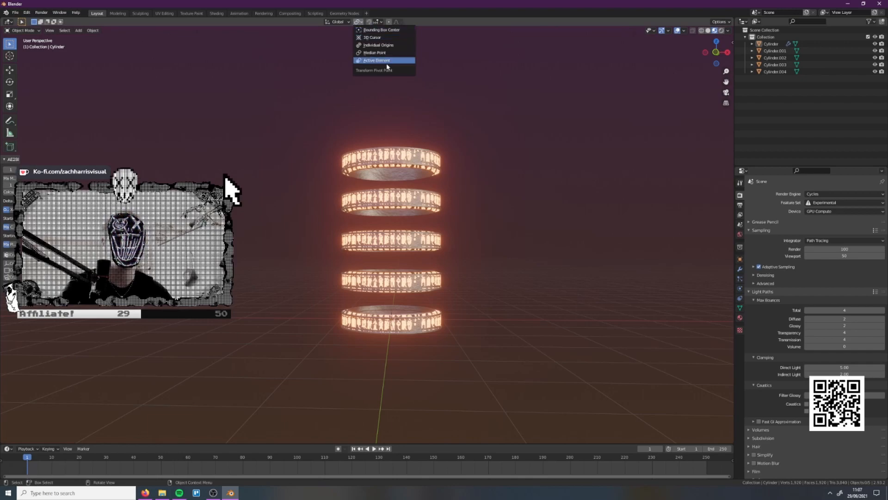
{"action": "left_click", "coordinate": [372, 37]}
{"action": "key", "text": "a"}
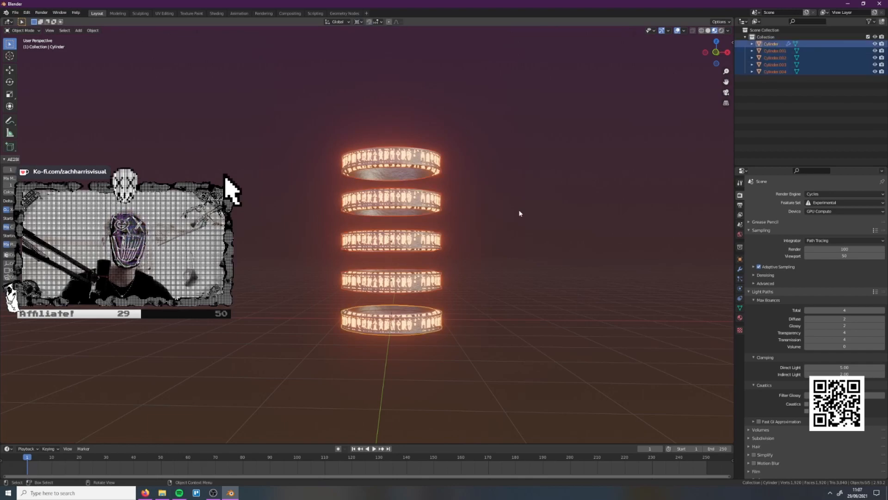
{"action": "key", "text": "r"}
{"action": "type", "text": "y"}
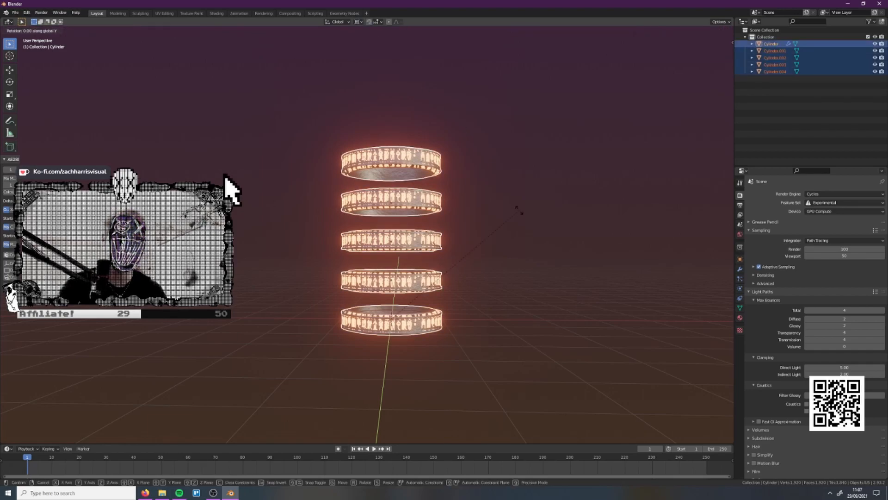
{"action": "type", "text": "90"}
{"action": "key", "text": "Return"}
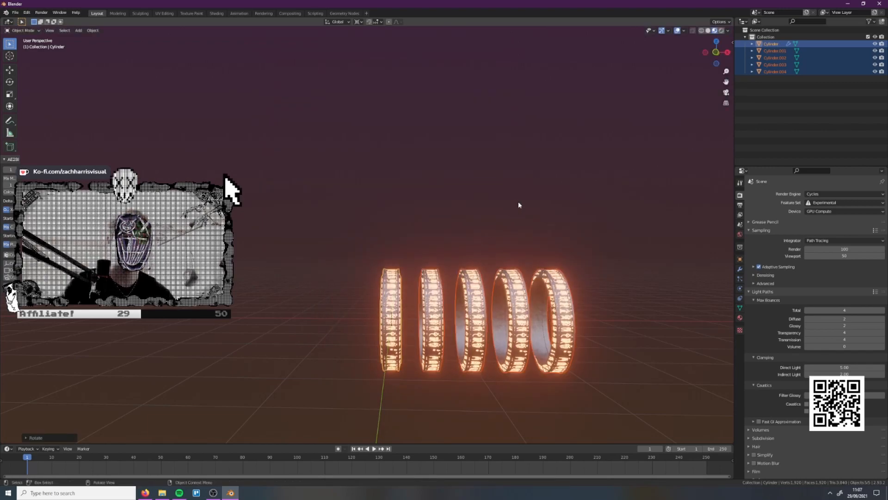
Deselect the rings, show the viewport in Solid shading and add a Bezier curve at the first ring
{"action": "left_click", "coordinate": [652, 339]}
{"action": "mouse_move", "coordinate": [651, 339]}
{"action": "middle_mouse_down", "text": "shift"}
{"action": "mouse_move", "coordinate": [531, 262]}
{"action": "mouse_move", "coordinate": [516, 288]}
{"action": "middle_mouse_up", "text": "shift"}
{"action": "key", "text": "z"}
{"action": "key", "text": "shift+a"}
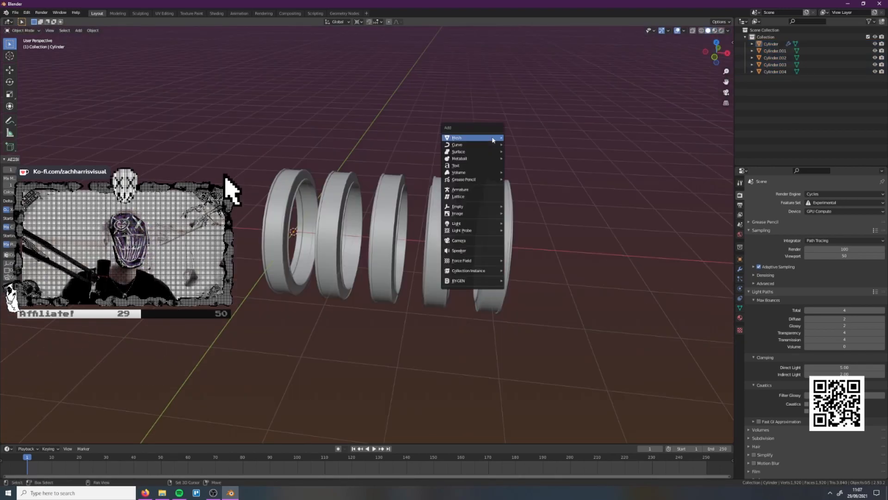
{"action": "mouse_move", "coordinate": [483, 145]}
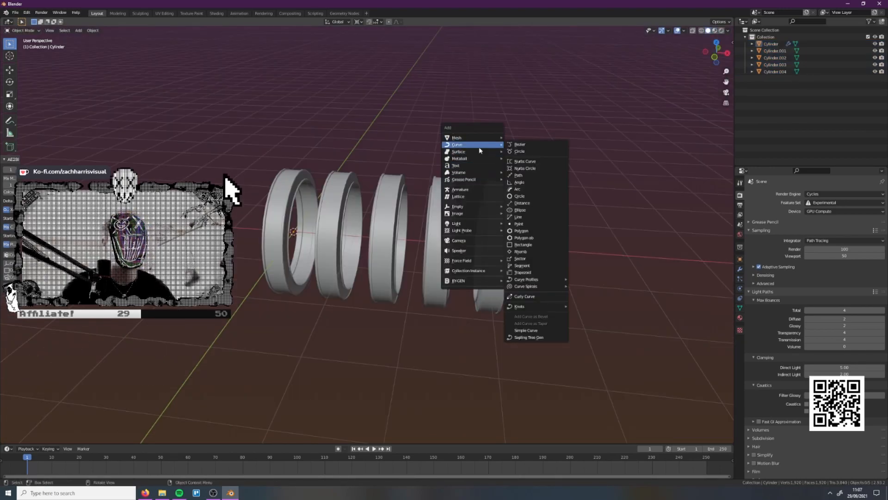
{"action": "left_click", "coordinate": [532, 145]}
Straighten the Bezier curve in Edit Mode by scaling its points to 0 along Y
{"action": "middle_click_drag", "start_coordinate": [423, 151], "coordinate": [504, 178]}
{"action": "key", "text": "Tab"}
{"action": "left_click", "coordinate": [357, 253]}
{"action": "middle_click_drag", "start_coordinate": [415, 302], "coordinate": [433, 309]}
{"action": "key", "text": "s"}
{"action": "key", "text": "y"}
{"action": "key", "text": "0"}
{"action": "key", "text": "Return"}
{"action": "middle_click_drag", "start_coordinate": [430, 306], "coordinate": [472, 320]}
{"action": "scroll", "coordinate": [473, 317], "scroll_direction": "up", "scroll_amount": 5}
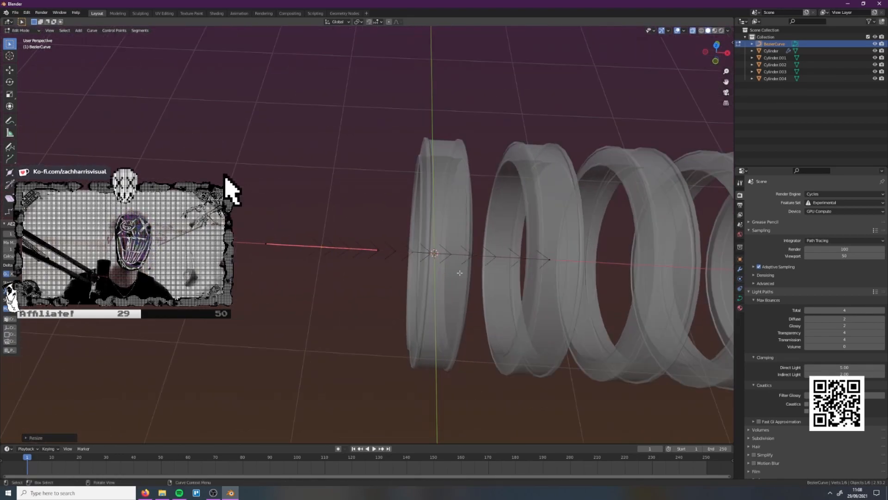
{"action": "middle_click_drag", "start_coordinate": [491, 281], "coordinate": [485, 229]}
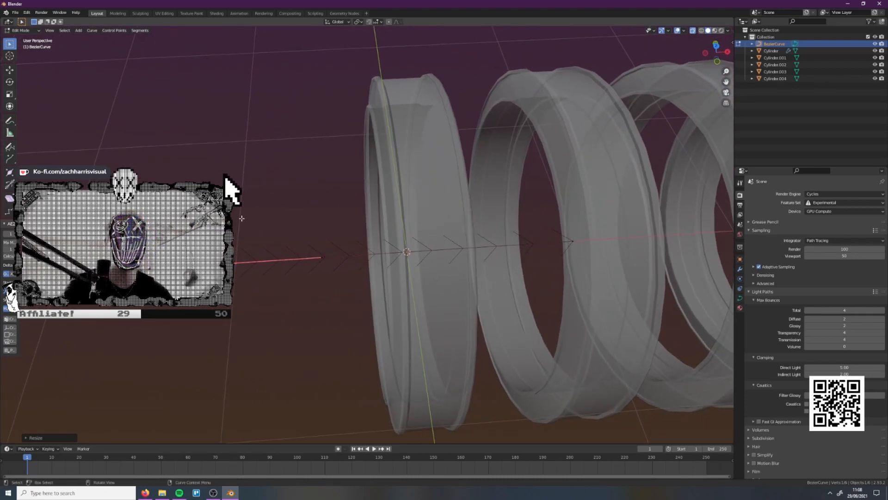
Subdivide the straightened Bezier curve to add a control point in its middle
{"action": "key", "text": "s"}
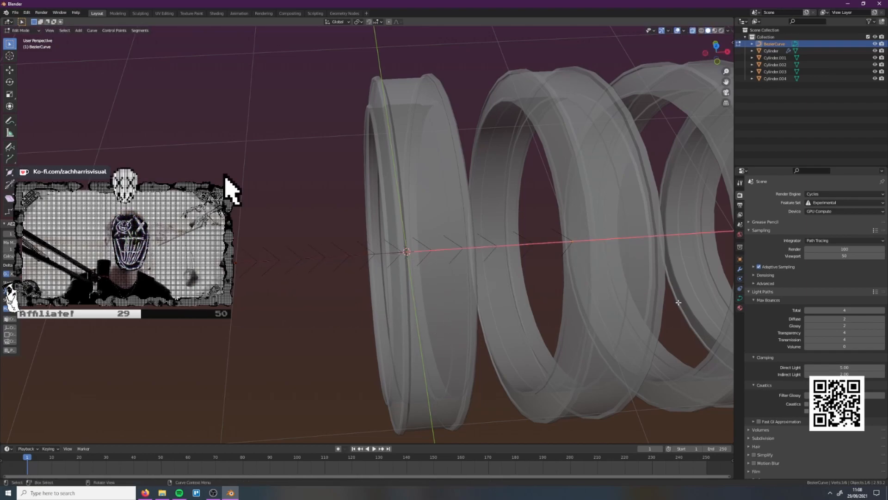
{"action": "left_click", "coordinate": [630, 281]}
{"action": "middle_click_drag", "start_coordinate": [547, 294], "coordinate": [501, 268]}
{"action": "scroll", "coordinate": [472, 267], "scroll_direction": "down", "scroll_amount": 4}
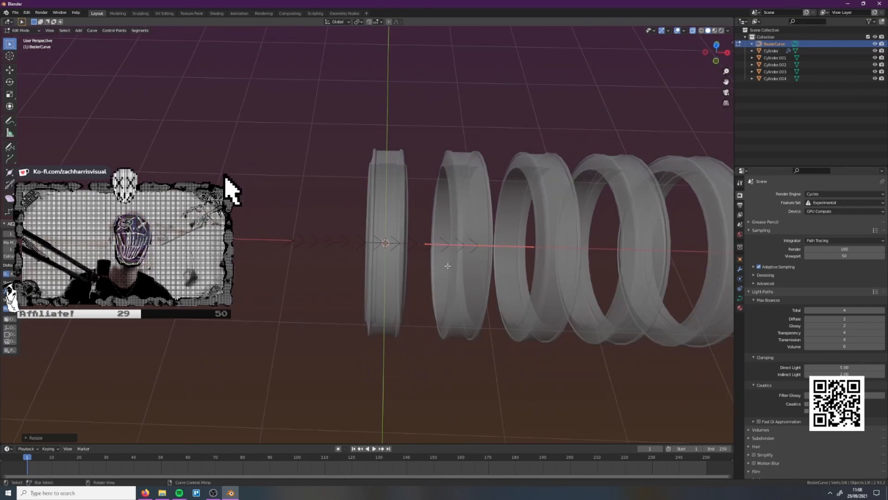
{"action": "right_click", "coordinate": [520, 288]}
{"action": "left_click", "coordinate": [520, 289]}
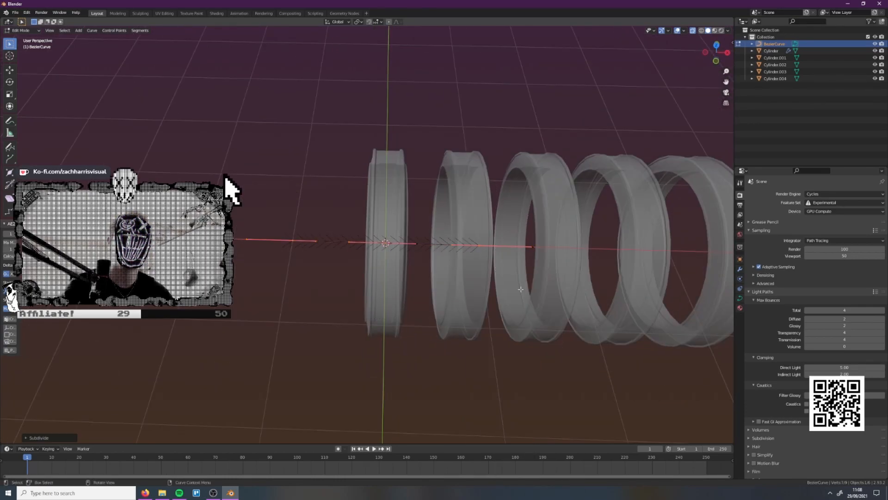
{"action": "middle_click_drag", "start_coordinate": [447, 352], "coordinate": [461, 327]}
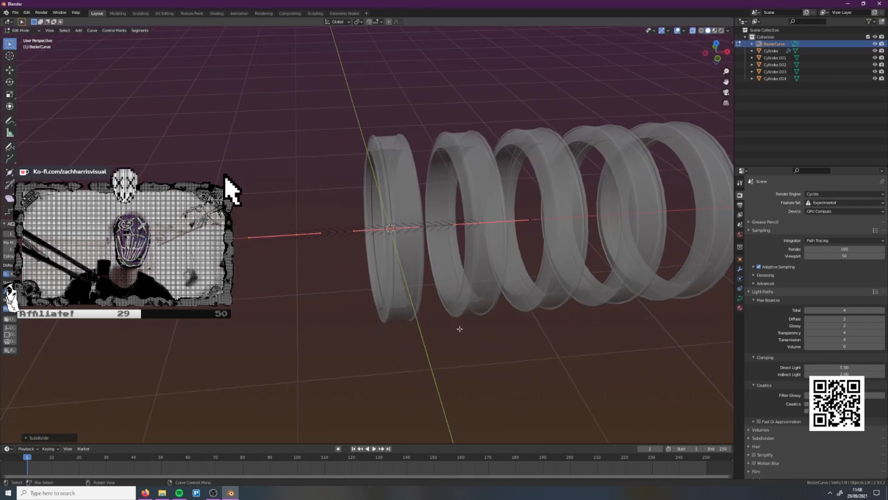
Return to Object Mode and move the curve along X toward the middle of the ring row
{"action": "key", "text": "Tab"}
{"action": "middle_click_drag", "start_coordinate": [521, 311], "coordinate": [457, 299]}
{"action": "key", "text": "Tab"}
{"action": "key", "text": "a"}
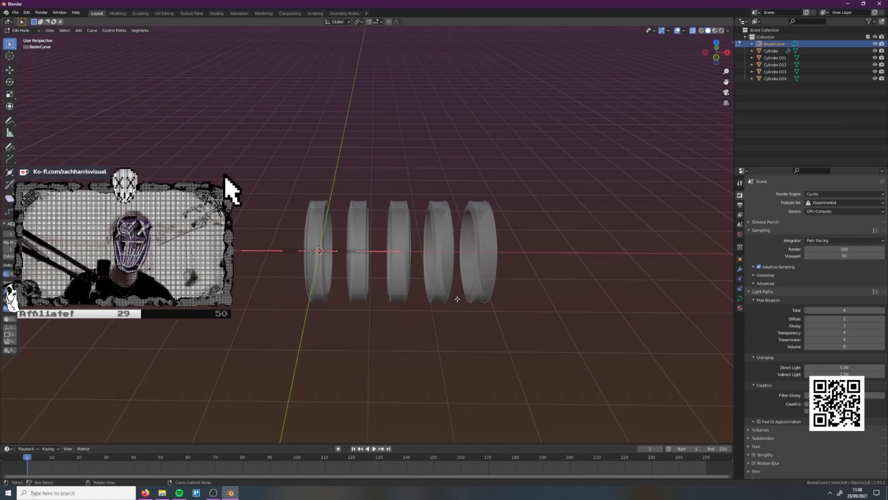
{"action": "key", "text": "Tab"}
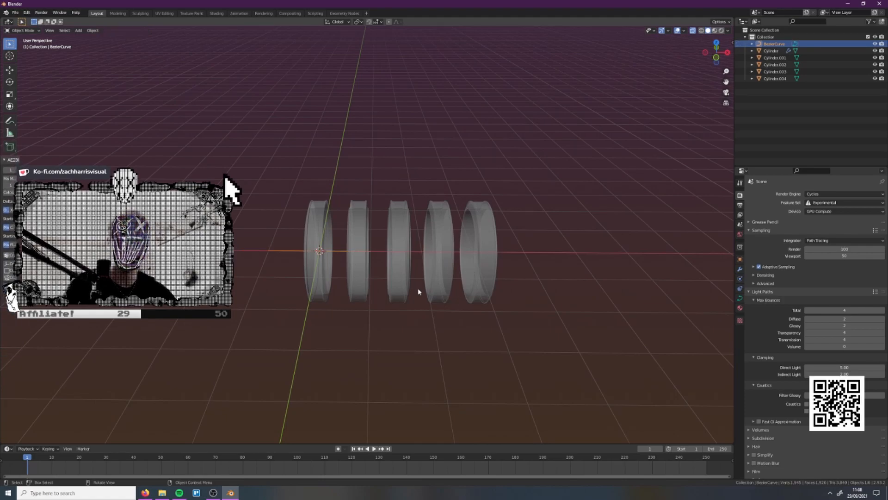
{"action": "key", "text": "g"}
{"action": "key", "text": "x"}
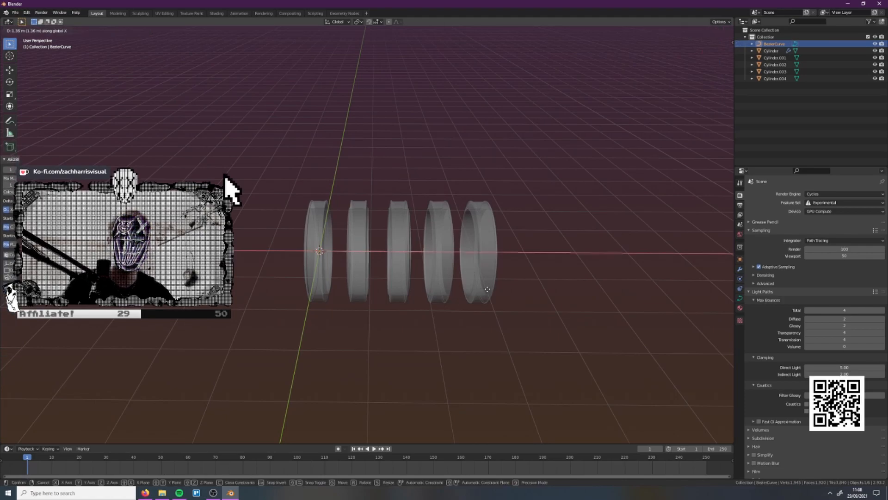
{"action": "left_click", "coordinate": [498, 290]}
Scale the curve along X until it runs through all five rings
{"action": "middle_click_drag", "start_coordinate": [515, 227], "coordinate": [510, 245]}
{"action": "key", "text": "s"}
{"action": "key", "text": "x"}
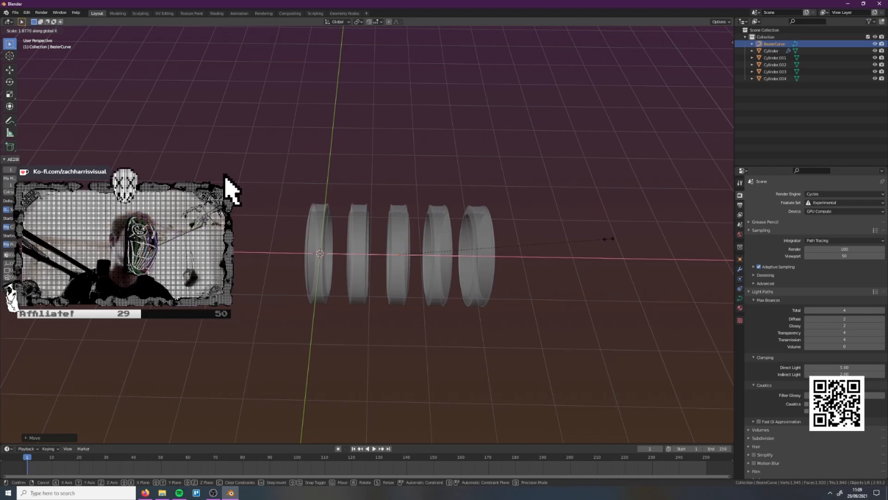
{"action": "left_click", "coordinate": [609, 239]}
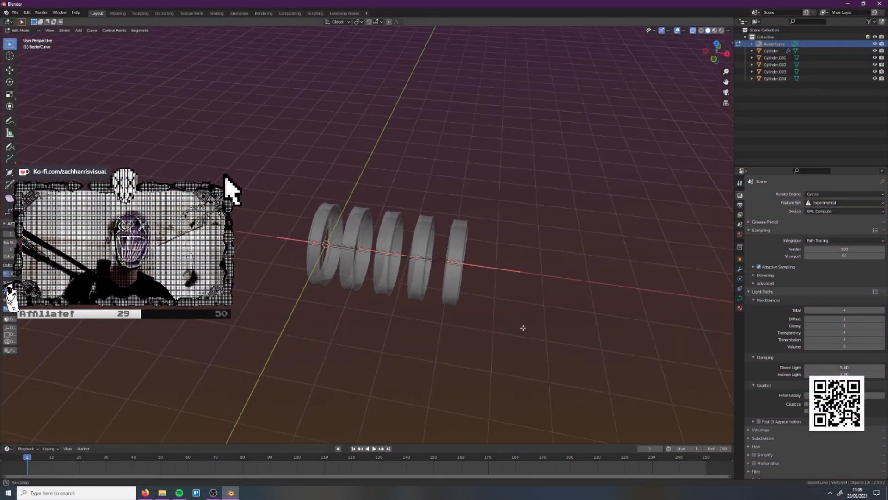
Select only the control point at the curve's start, beside the first ring
{"action": "middle_click_drag", "start_coordinate": [523, 328], "coordinate": [541, 299]}
{"action": "scroll", "coordinate": [503, 313], "scroll_direction": "up", "scroll_amount": 3}
{"action": "left_click", "coordinate": [278, 209]}
{"action": "left_click_drag", "start_coordinate": [272, 193], "coordinate": [395, 283]}
{"action": "key", "text": "g"}
{"action": "right_click", "coordinate": [350, 263]}
{"action": "middle_click_drag", "start_coordinate": [384, 256], "coordinate": [379, 275]}
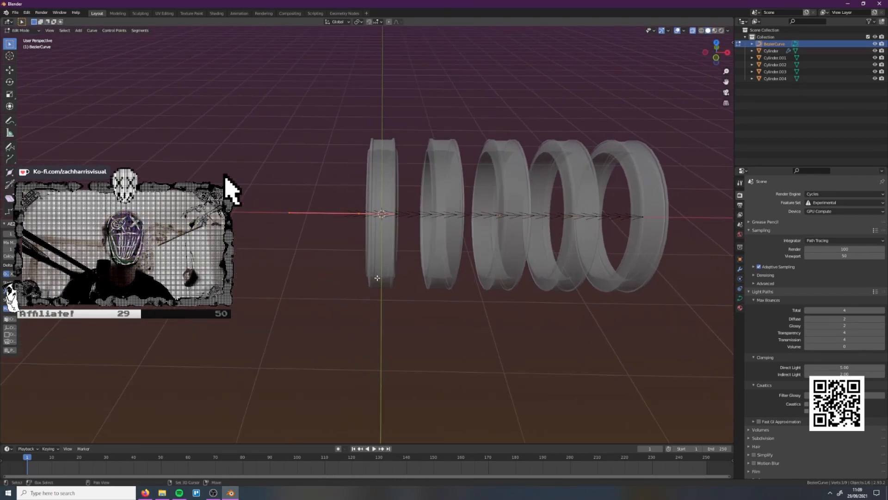
{"action": "left_click", "coordinate": [292, 227]}
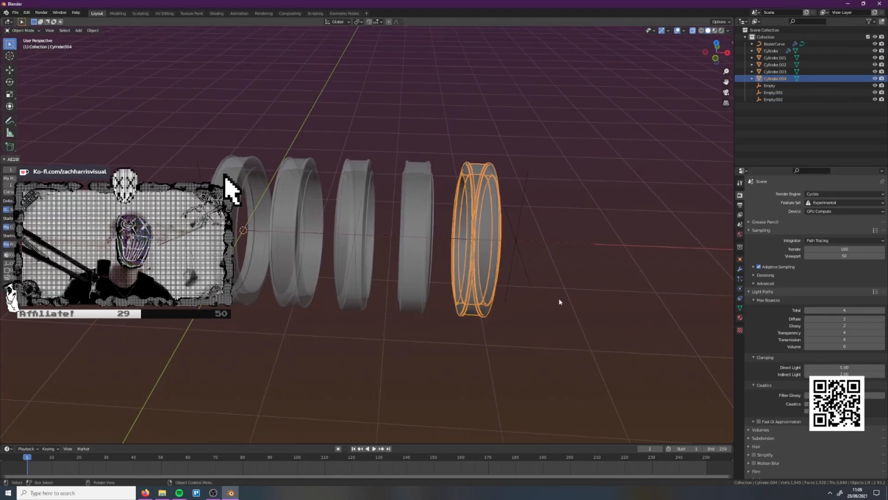
Try moving the empty at the curve's far end to test its hook
{"action": "scroll", "coordinate": [527, 275], "scroll_direction": "down", "scroll_amount": 3}
{"action": "scroll", "coordinate": [527, 278], "scroll_direction": "up", "scroll_amount": 3}
{"action": "left_click", "coordinate": [443, 240]}
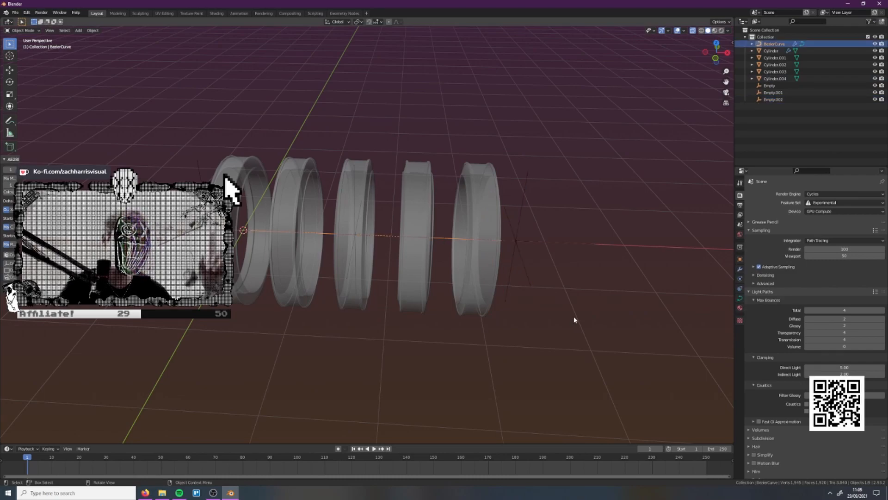
{"action": "middle_click_drag", "start_coordinate": [552, 317], "coordinate": [512, 294]}
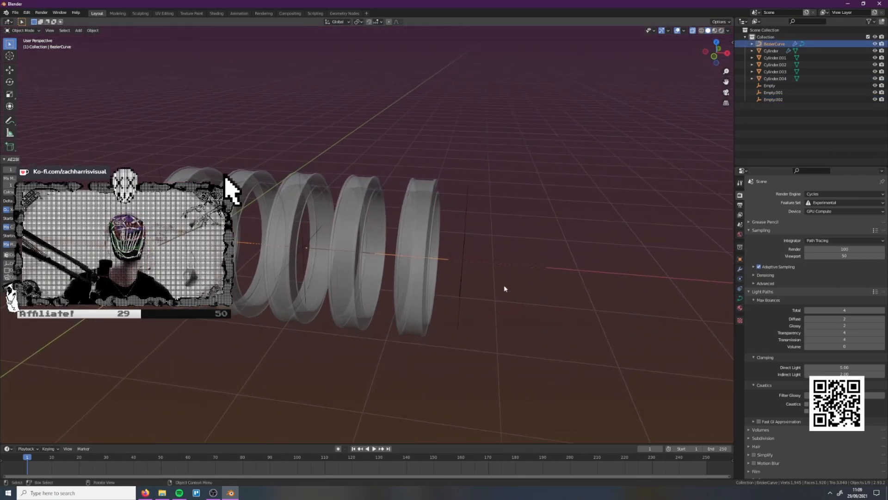
{"action": "left_click", "coordinate": [471, 251]}
{"action": "middle_click_drag", "start_coordinate": [471, 251], "coordinate": [511, 294]}
{"action": "key", "text": "g"}
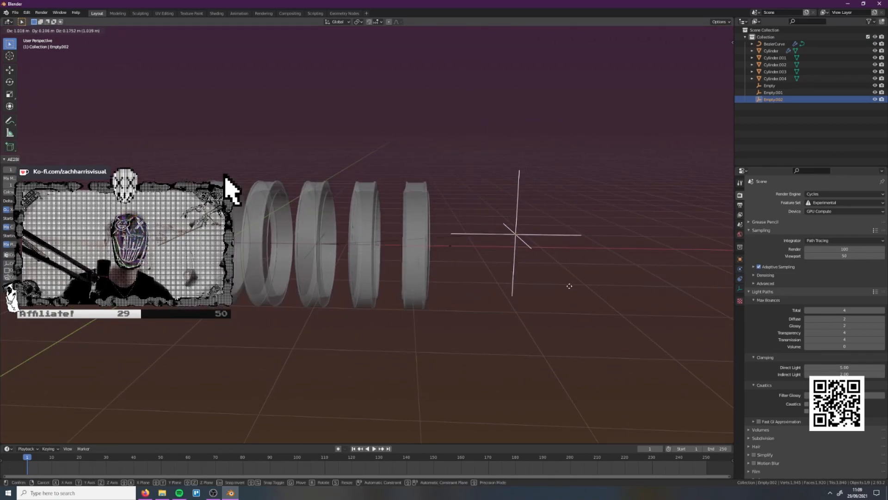
{"action": "left_click", "coordinate": [507, 301]}
Try raising and scaling the middle empty to bend the curve, and undo both changes
{"action": "left_click", "coordinate": [315, 234]}
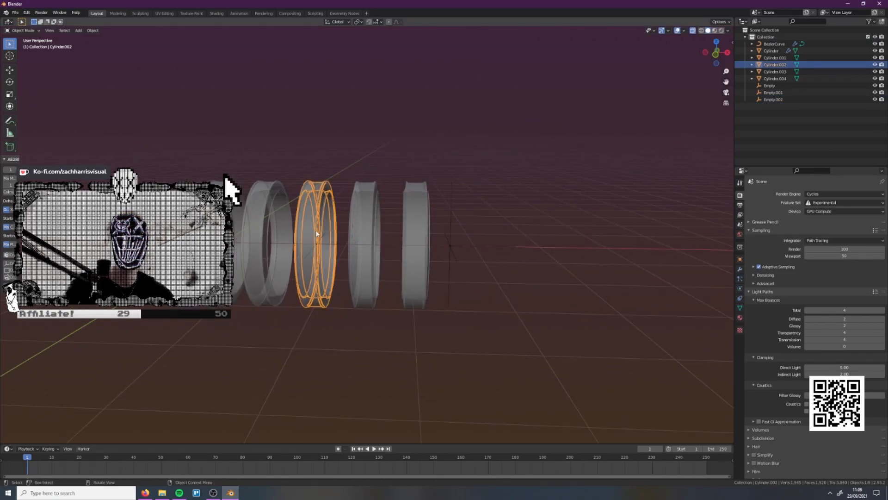
{"action": "left_click", "coordinate": [317, 230]}
{"action": "key", "text": "g"}
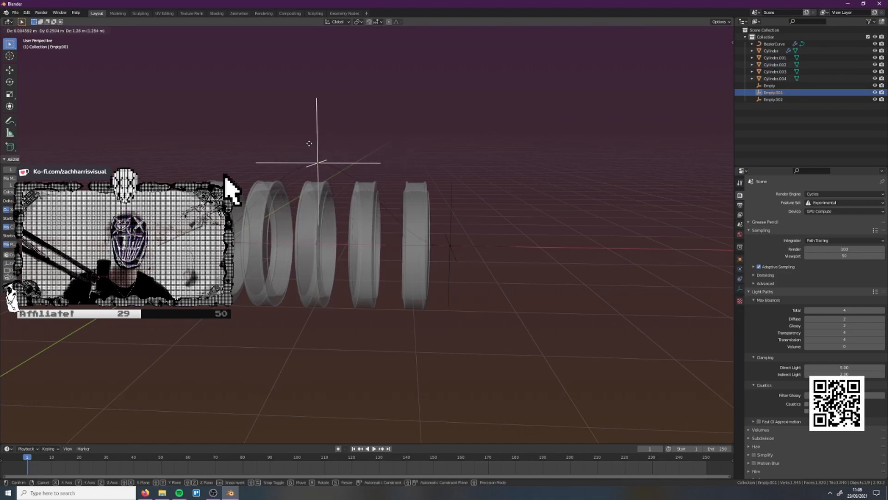
{"action": "left_click", "coordinate": [338, 97]}
{"action": "key", "text": "s"}
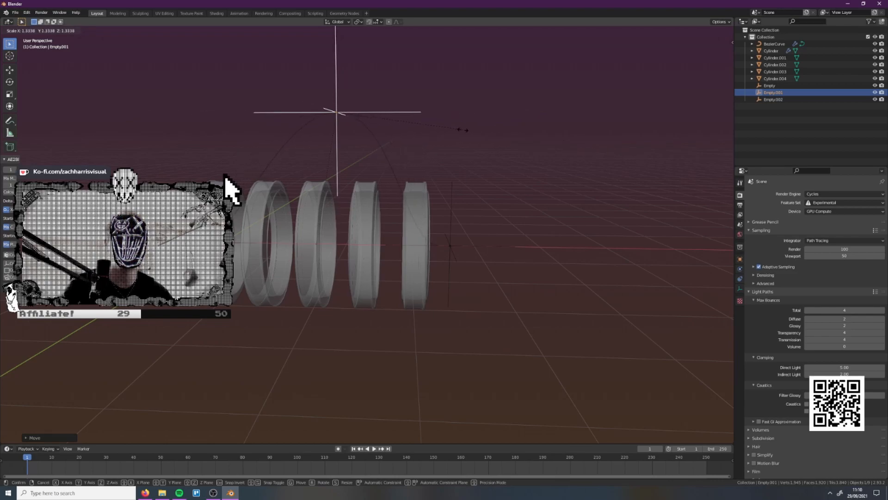
{"action": "left_click", "coordinate": [511, 148]}
{"action": "key", "text": "ctrl+z"}
{"action": "key", "text": "ctrl+z"}
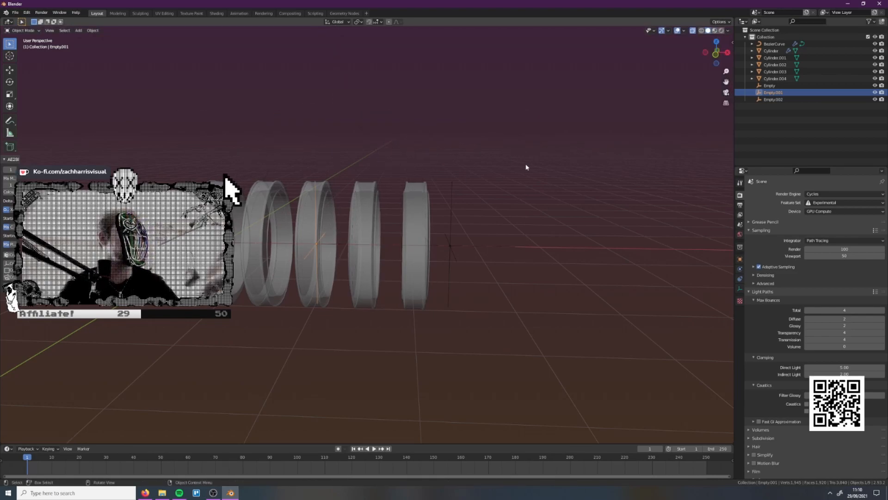
Rename the empty at the curve's far end, beyond the last ring, as MainControl
{"action": "scroll", "coordinate": [512, 171], "scroll_direction": "up", "scroll_amount": 3}
{"action": "middle_click_drag", "start_coordinate": [513, 171], "coordinate": [417, 196]}
{"action": "left_click", "coordinate": [417, 197]}
{"action": "key", "text": "F2"}
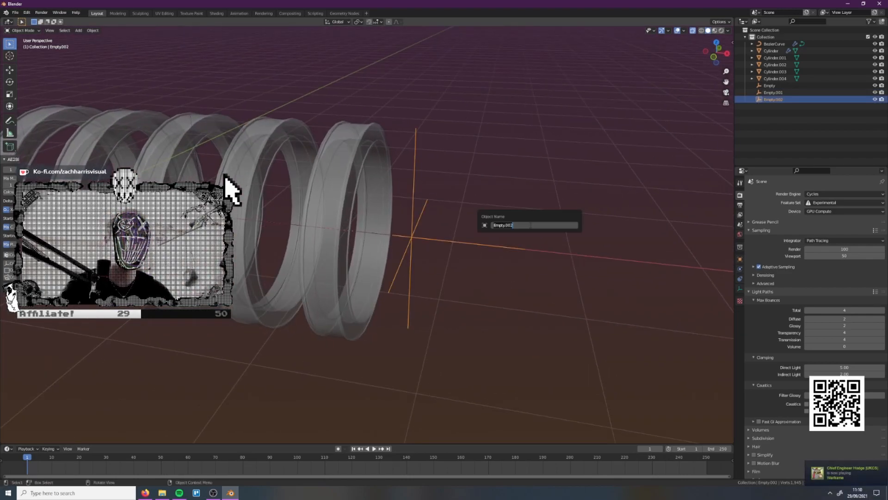
{"action": "type", "text": "HainCo"}
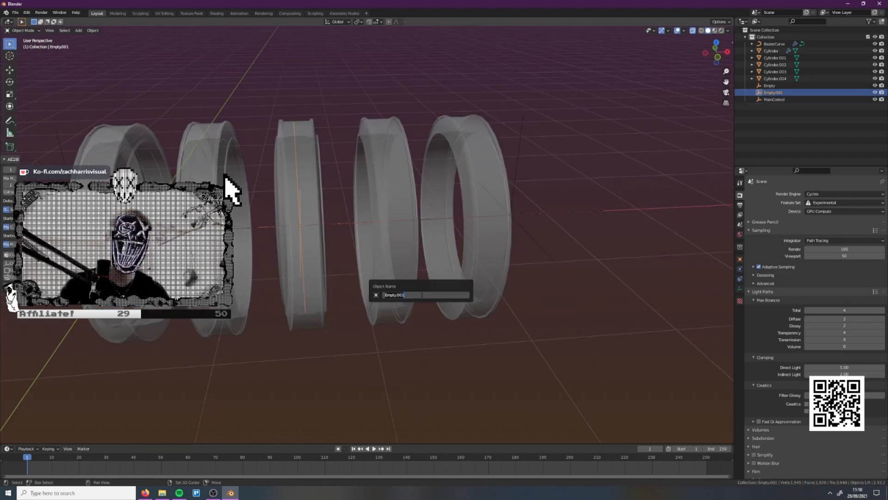
Rename the empty at the curve's midpoint as MidControl
{"action": "type", "text": "MidCo"}
{"action": "type", "text": "ntrol"}
{"action": "key", "text": "Return"}
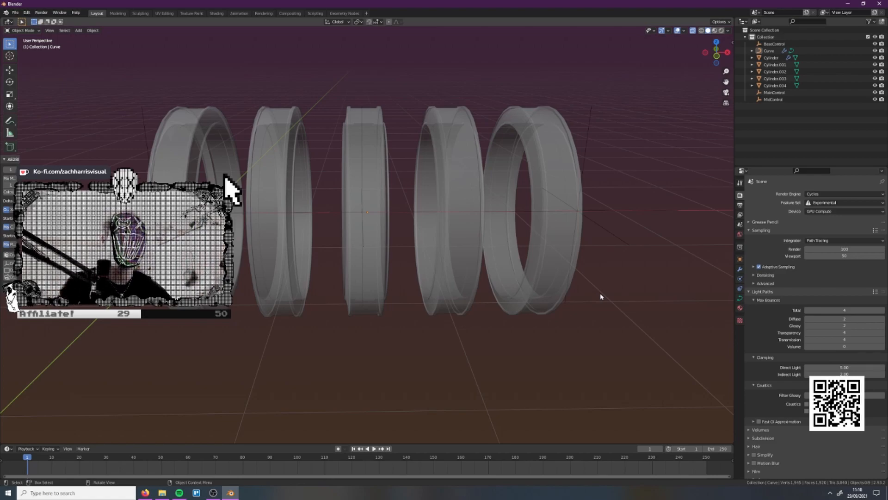
Add a Follow Path constraint to the last ring, Cylinder.004
{"action": "left_click", "coordinate": [556, 213]}
{"action": "scroll", "coordinate": [608, 306], "scroll_direction": "down", "scroll_amount": 3}
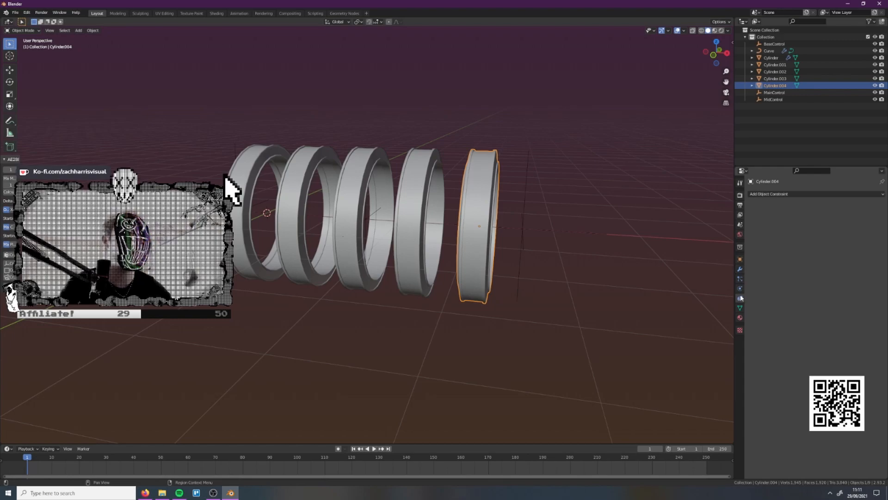
{"action": "left_click", "coordinate": [781, 195]}
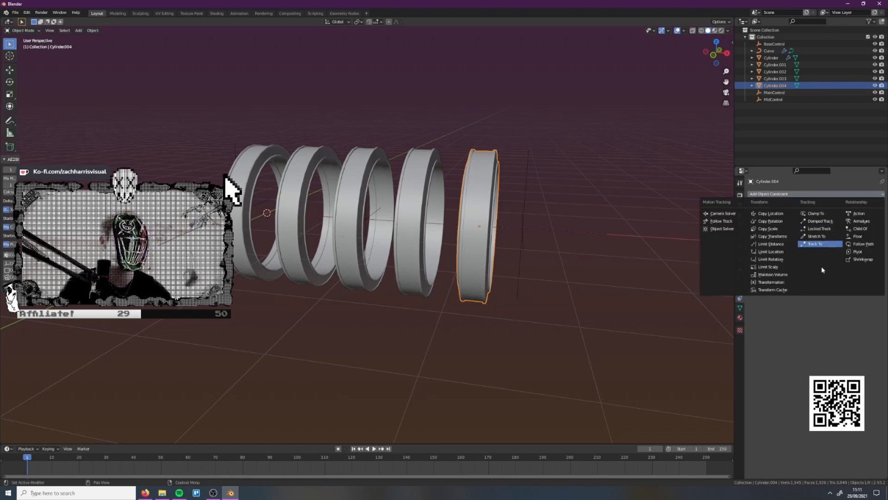
{"action": "left_click", "coordinate": [862, 245]}
Try Curve as the Follow Path target of the last ring, and undo the assignment
{"action": "left_click", "coordinate": [832, 216]}
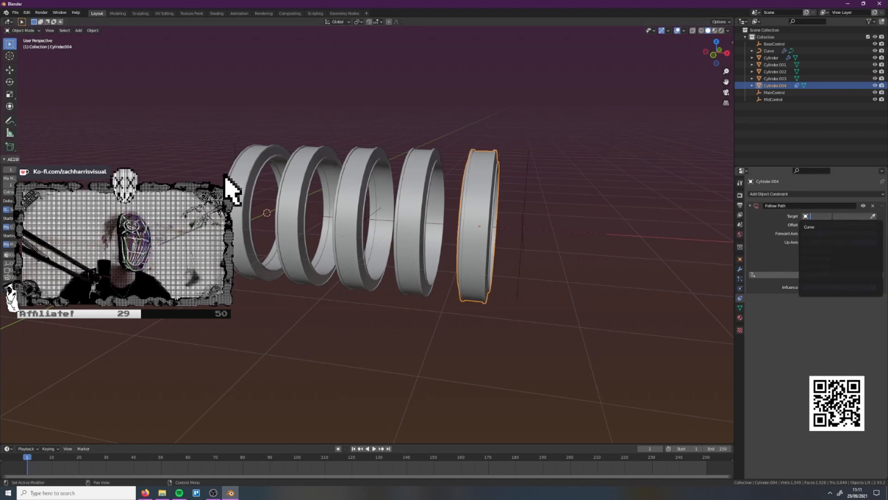
{"action": "left_click", "coordinate": [817, 227]}
{"action": "middle_click_drag", "start_coordinate": [624, 195], "coordinate": [670, 201]}
{"action": "middle_click_drag", "start_coordinate": [671, 202], "coordinate": [570, 284], "text": "shift"}
{"action": "key", "text": "ctrl+z"}
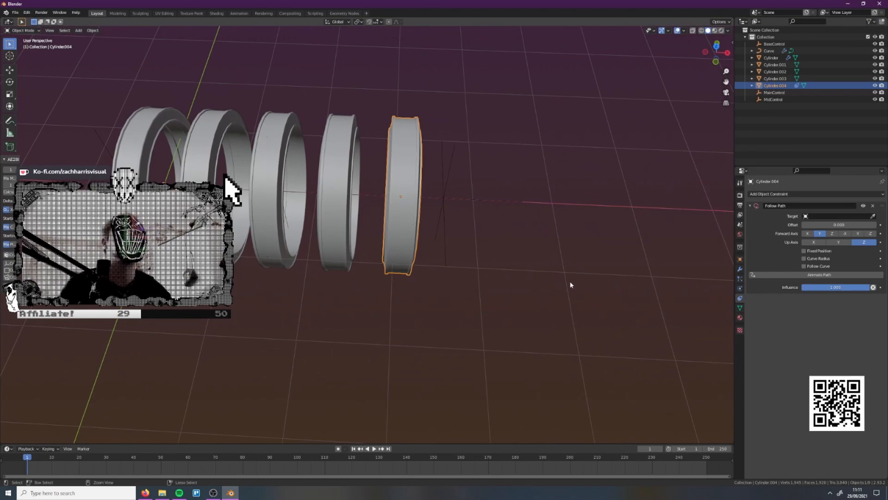
Move the curve and its three control empties together back along the row to centre them on the first ring, and deselect everything
{"action": "middle_click_drag", "start_coordinate": [417, 283], "coordinate": [539, 211], "text": "shift"}
{"action": "left_click", "coordinate": [451, 283]}
{"action": "middle_click_drag", "start_coordinate": [396, 254], "coordinate": [403, 292], "text": "shift"}
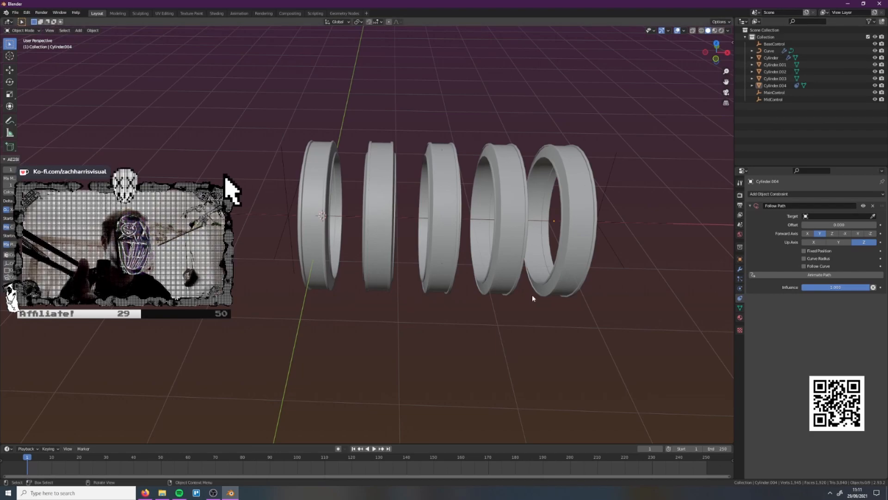
{"action": "left_click", "coordinate": [604, 233]}
{"action": "middle_click_drag", "start_coordinate": [505, 245], "coordinate": [488, 259]}
{"action": "left_click", "coordinate": [464, 224]}
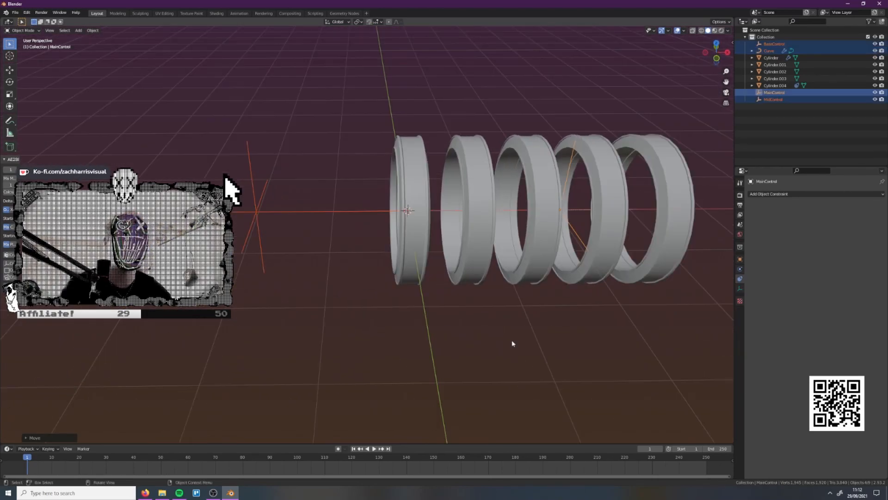
{"action": "left_click", "coordinate": [512, 343]}
{"action": "middle_click_drag", "start_coordinate": [512, 343], "coordinate": [491, 307]}
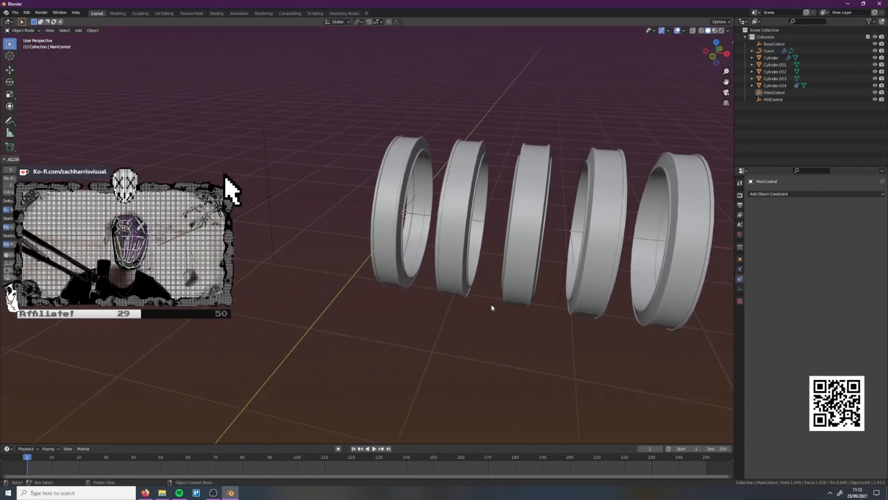
Select the four duplicate rings and snap them to the 3D cursor at the first ring
{"action": "left_click", "coordinate": [491, 277]}
{"action": "left_click", "coordinate": [517, 276], "text": "shift"}
{"action": "left_click", "coordinate": [591, 293], "text": "shift"}
{"action": "left_click", "coordinate": [645, 305], "text": "shift"}
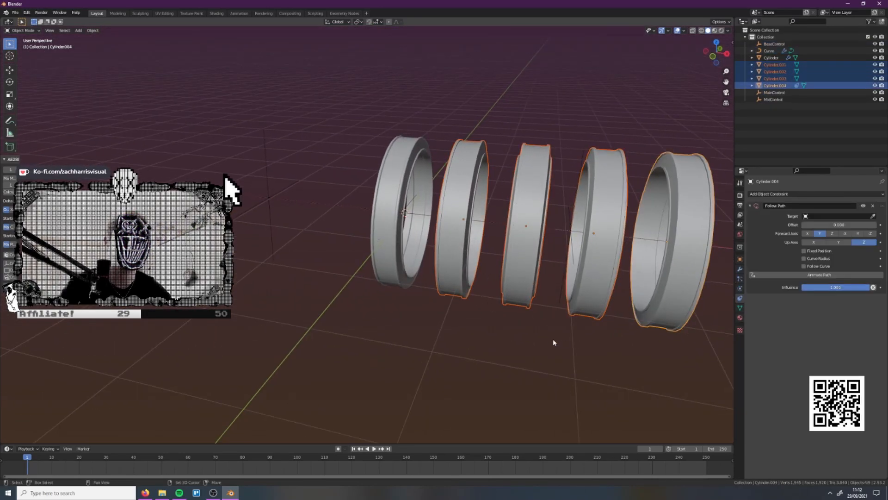
{"action": "key", "text": "shift+s"}
{"action": "left_click", "coordinate": [554, 308]}
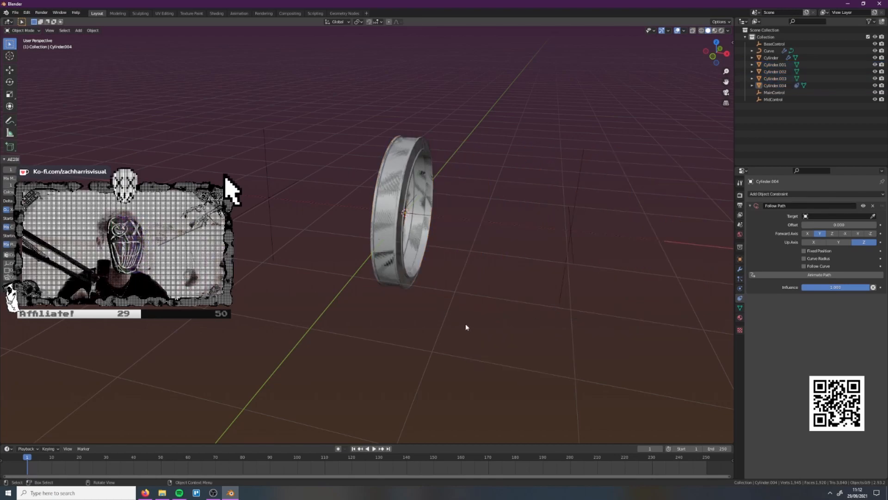
Set Curve as the Follow Path target of Cylinder.004 and enable Fixed Position
{"action": "middle_click_drag", "start_coordinate": [442, 323], "coordinate": [513, 307]}
{"action": "left_click", "coordinate": [406, 324]}
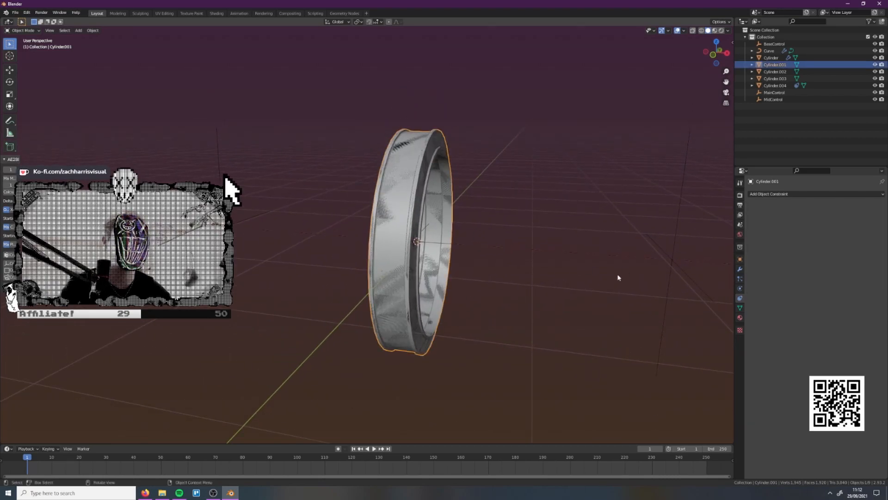
{"action": "left_click", "coordinate": [771, 85]}
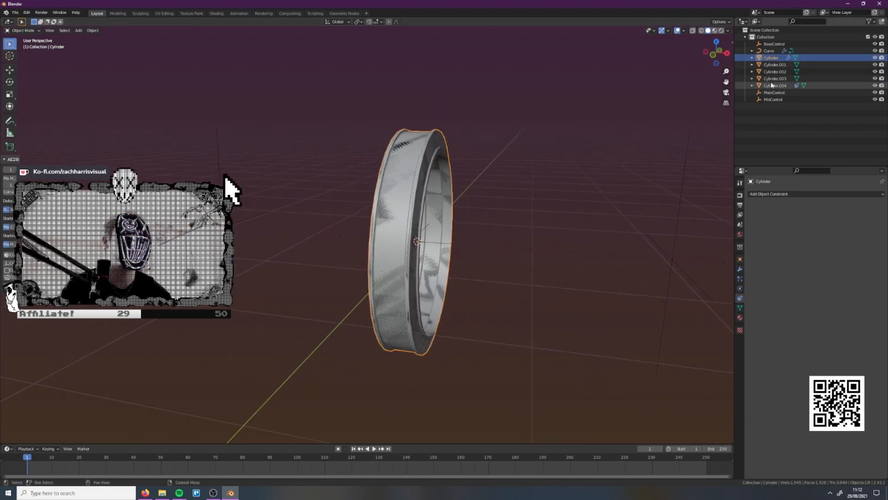
{"action": "left_click", "coordinate": [835, 217]}
{"action": "left_click", "coordinate": [834, 226]}
{"action": "middle_click_drag", "start_coordinate": [468, 253], "coordinate": [497, 273]}
{"action": "left_click", "coordinate": [804, 251]}
Set the Follow Path Offset Factor of Cylinder.004 to 0.2
{"action": "mouse_move", "coordinate": [816, 225]}
{"action": "left_mouse_down"}
{"action": "mouse_move", "coordinate": [878, 224]}
{"action": "mouse_move", "coordinate": [802, 225]}
{"action": "left_mouse_up"}
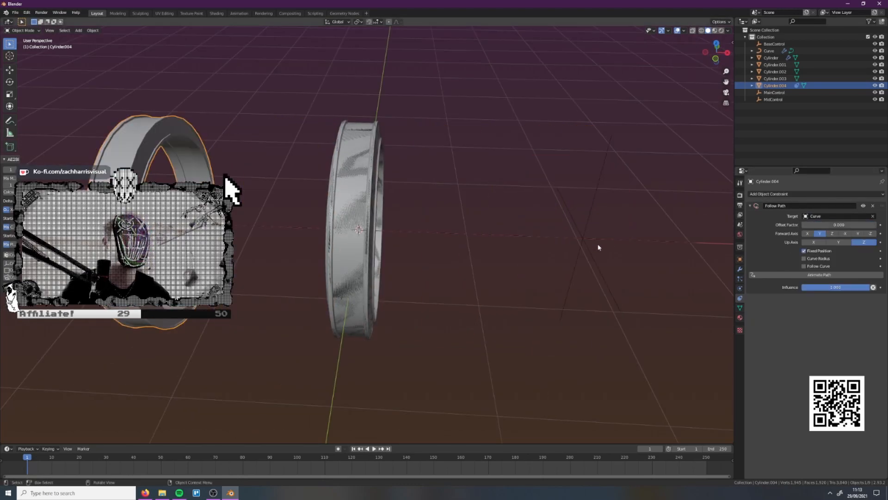
{"action": "middle_click_drag", "start_coordinate": [529, 190], "coordinate": [570, 186]}
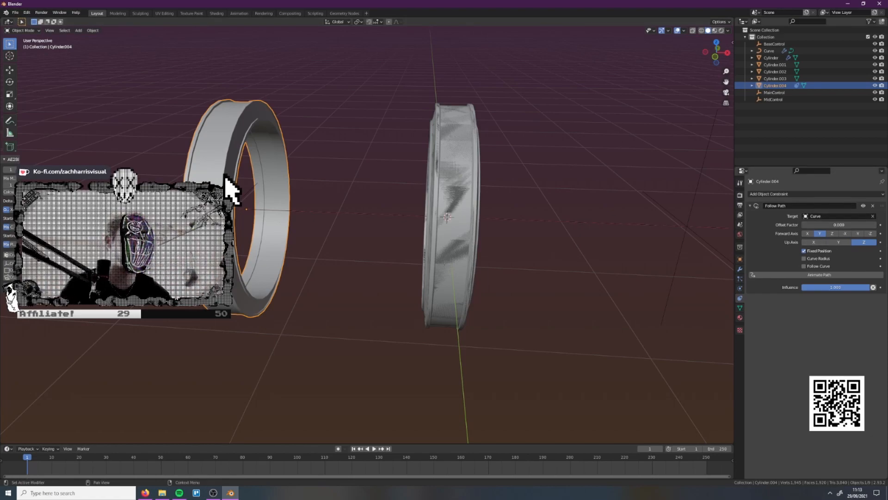
{"action": "type", "text": "0.2"}
{"action": "key", "text": "Return"}
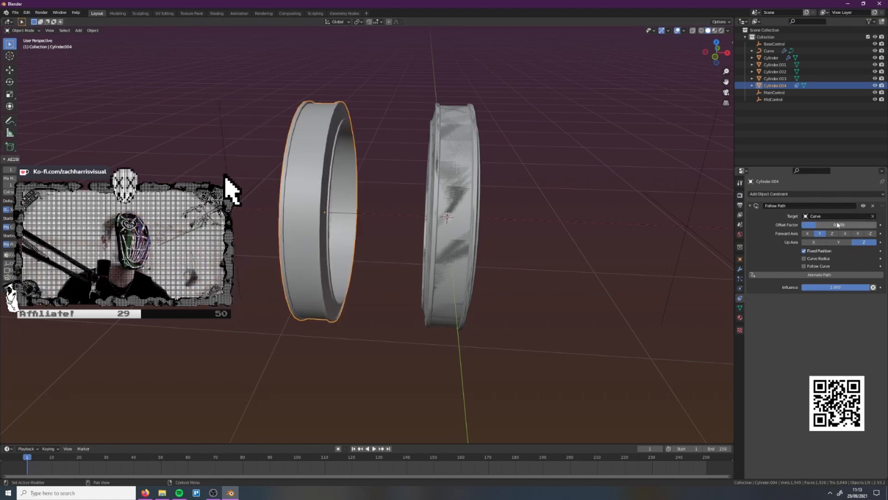
Add a Follow Path constraint to Cylinder.003 targeting Curve, with Fixed Position enabled and an Offset Factor of 0.4
{"action": "left_click", "coordinate": [781, 79]}
{"action": "left_click", "coordinate": [793, 194]}
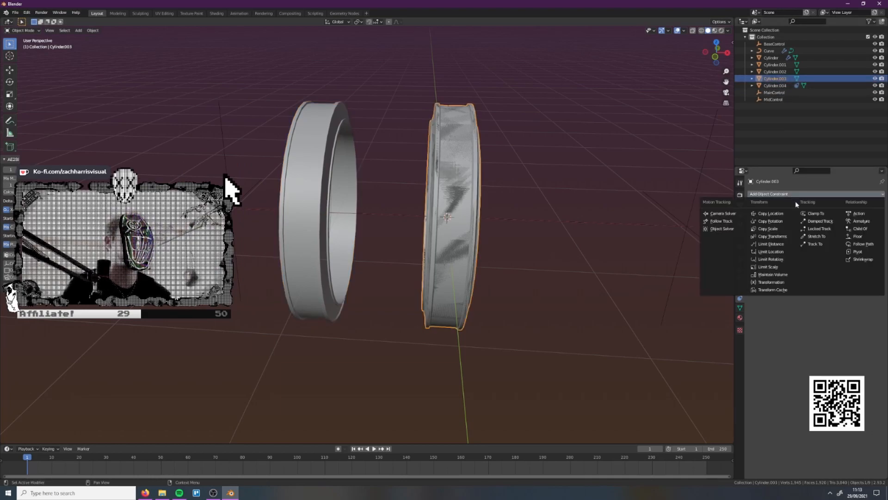
{"action": "left_click", "coordinate": [862, 245]}
{"action": "left_click", "coordinate": [833, 216]}
{"action": "left_click", "coordinate": [827, 233]}
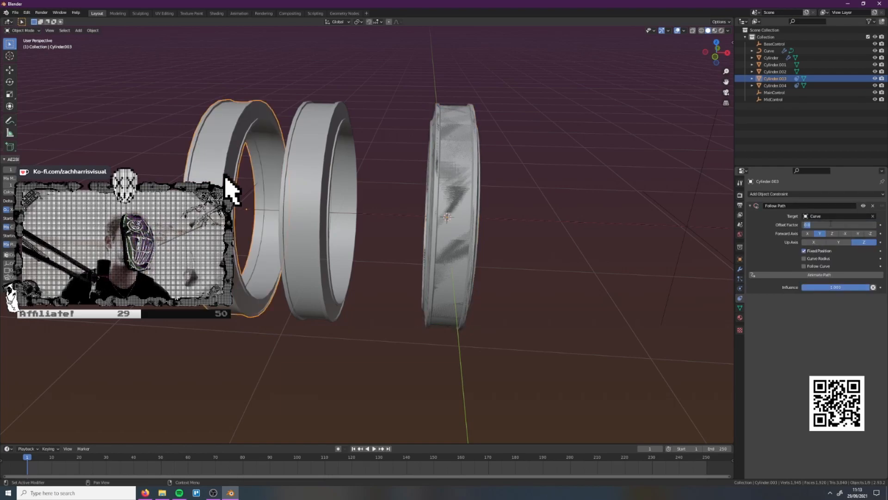
{"action": "type", "text": "0.4"}
{"action": "key", "text": "Return"}
Add a Follow Path constraint to Cylinder.002 targeting Curve, with Fixed Position enabled and an Offset Factor of 0.6
{"action": "middle_click_drag", "start_coordinate": [676, 188], "coordinate": [492, 200]}
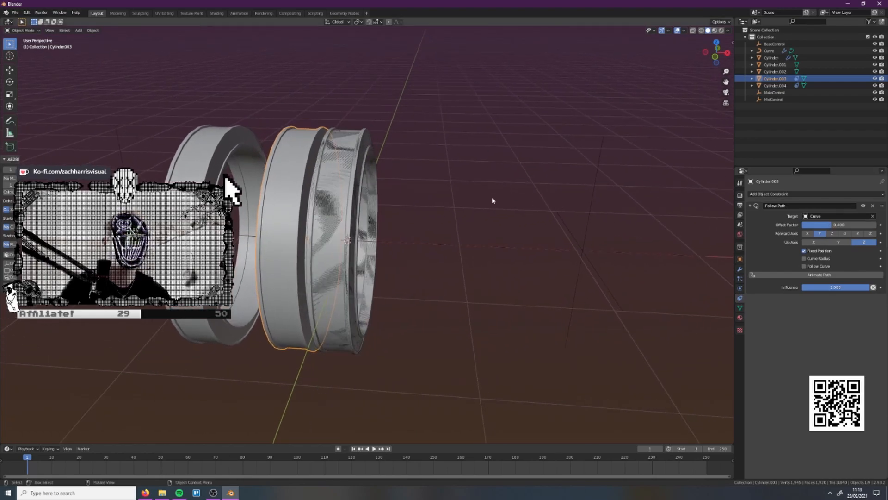
{"action": "left_click", "coordinate": [775, 71]}
{"action": "left_click", "coordinate": [804, 194]}
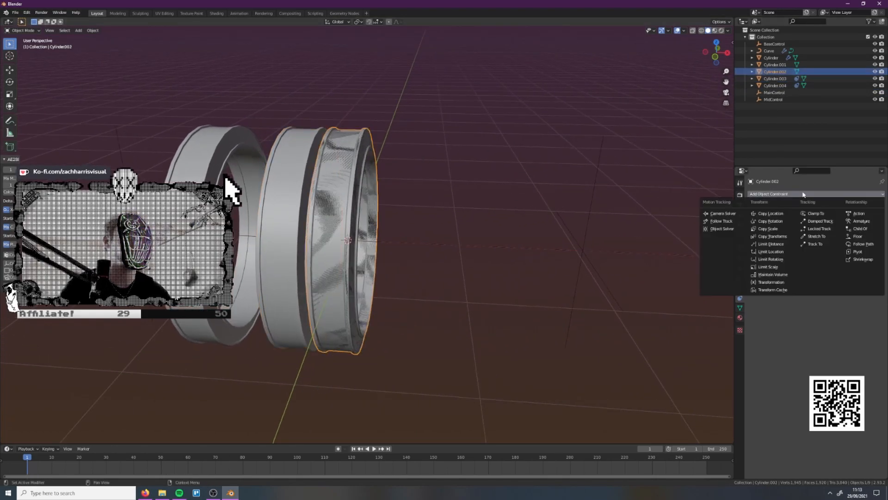
{"action": "left_click", "coordinate": [859, 244]}
{"action": "left_click", "coordinate": [837, 216]}
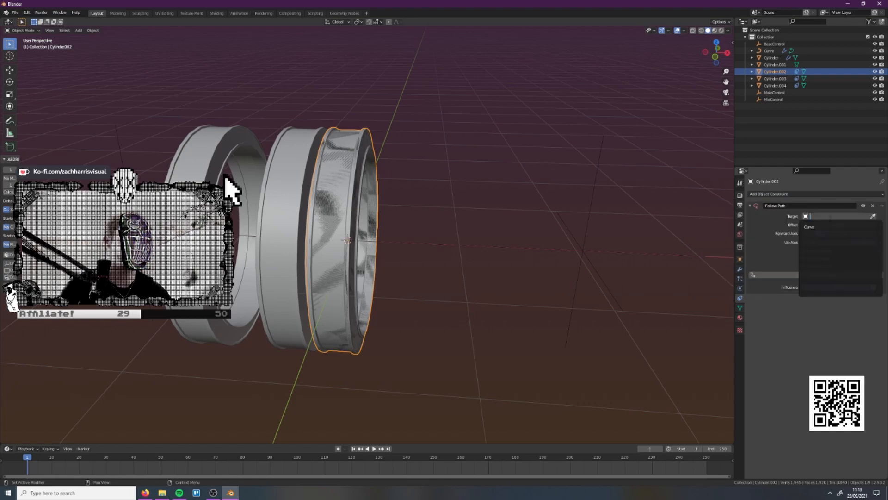
{"action": "left_click", "coordinate": [833, 227]}
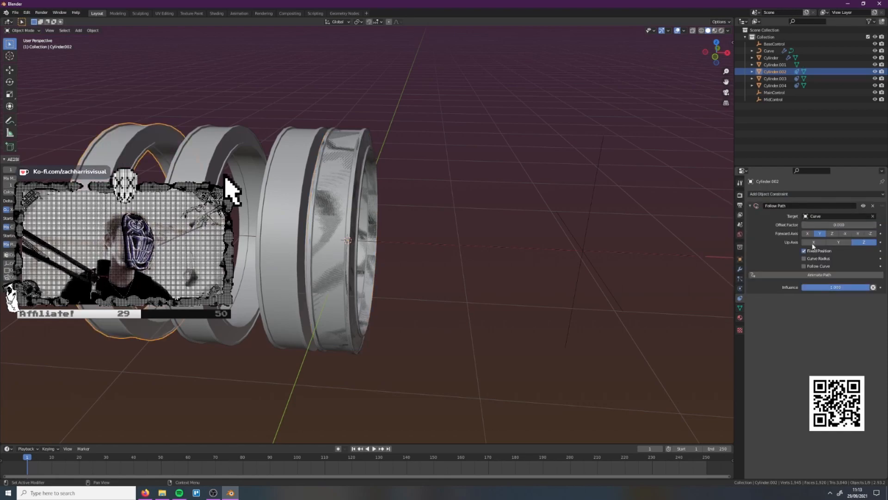
{"action": "left_click", "coordinate": [842, 223]}
{"action": "type", "text": ".6"}
{"action": "key", "text": "Return"}
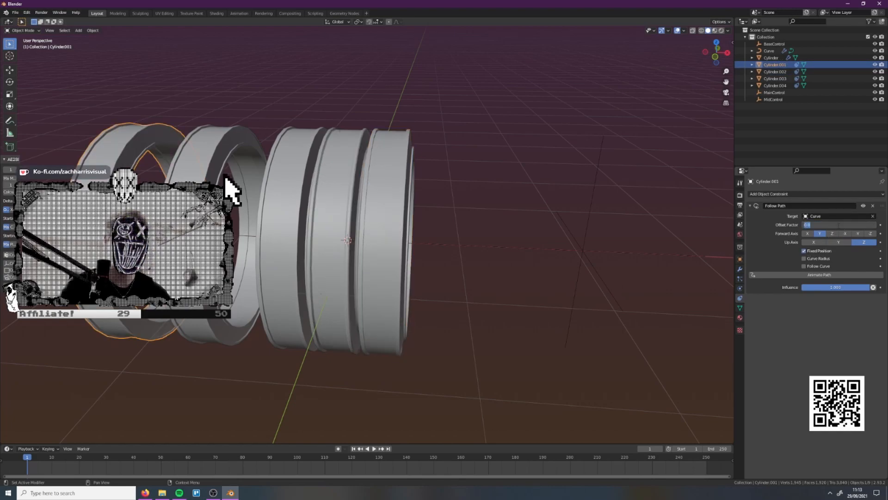
Set the Follow Path Offset Factor of Cylinder.001 to 0.8
{"action": "type", "text": ".8"}
{"action": "key", "text": "Return"}
Add a Follow Path constraint to Cylinder targeting Curve, with Fixed Position enabled and an Offset Factor of 1
{"action": "left_click", "coordinate": [771, 57]}
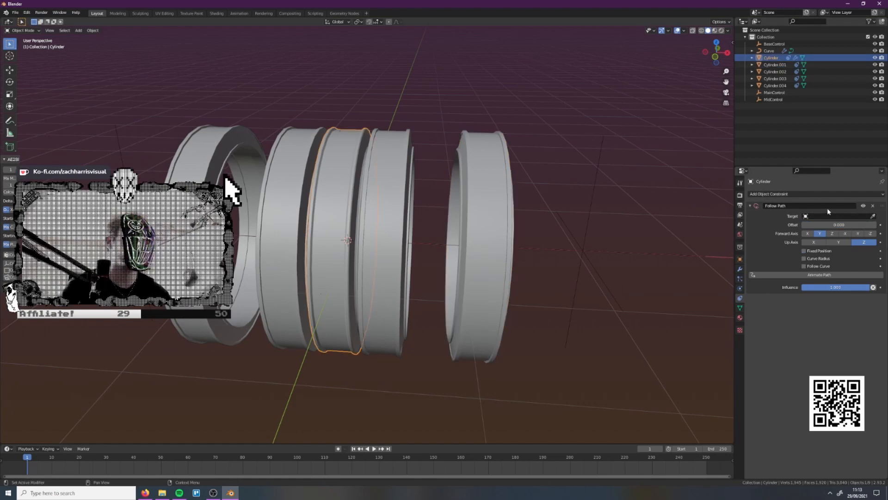
{"action": "left_click", "coordinate": [825, 215]}
{"action": "left_click", "coordinate": [828, 227]}
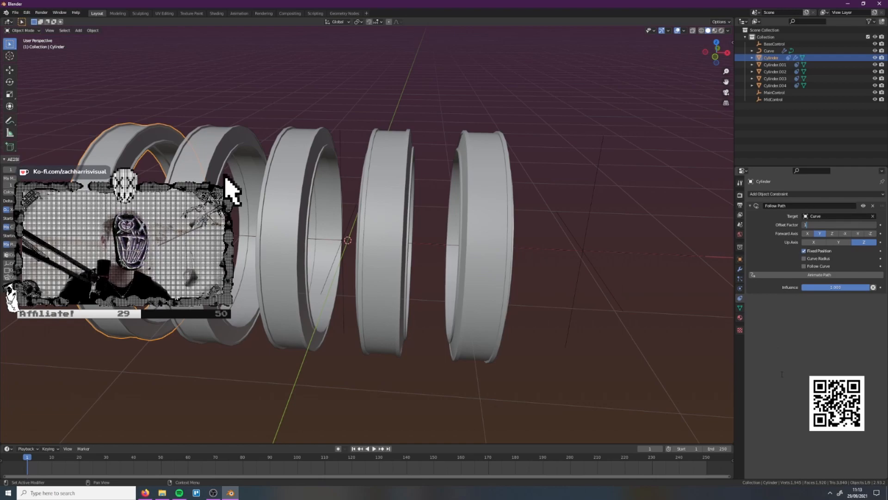
{"action": "type", "text": "1"}
{"action": "key", "text": "Return"}
Try moving MainControl away from the rings several times to test how they spread along the curve, cancelling each move
{"action": "middle_click_drag", "start_coordinate": [621, 302], "coordinate": [642, 297]}
{"action": "scroll", "coordinate": [611, 284], "scroll_direction": "down", "scroll_amount": 4}
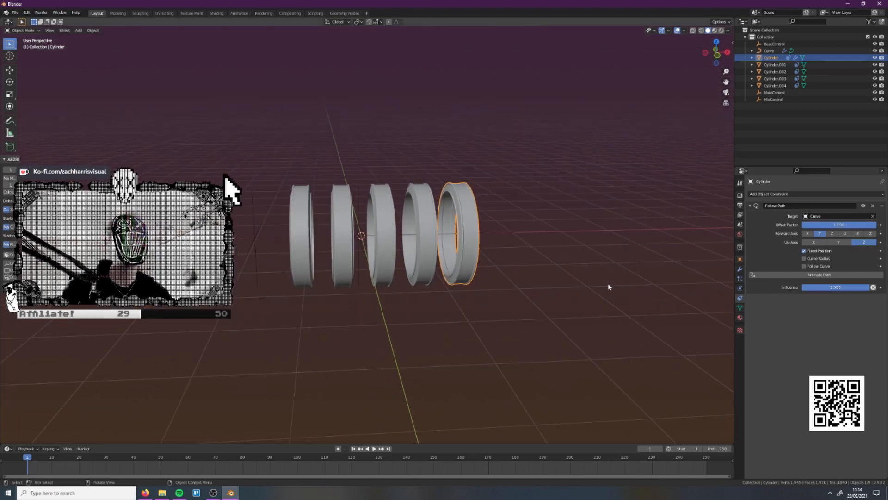
{"action": "left_click", "coordinate": [544, 292]}
{"action": "middle_click_drag", "start_coordinate": [543, 291], "coordinate": [510, 227]}
{"action": "left_click", "coordinate": [475, 248]}
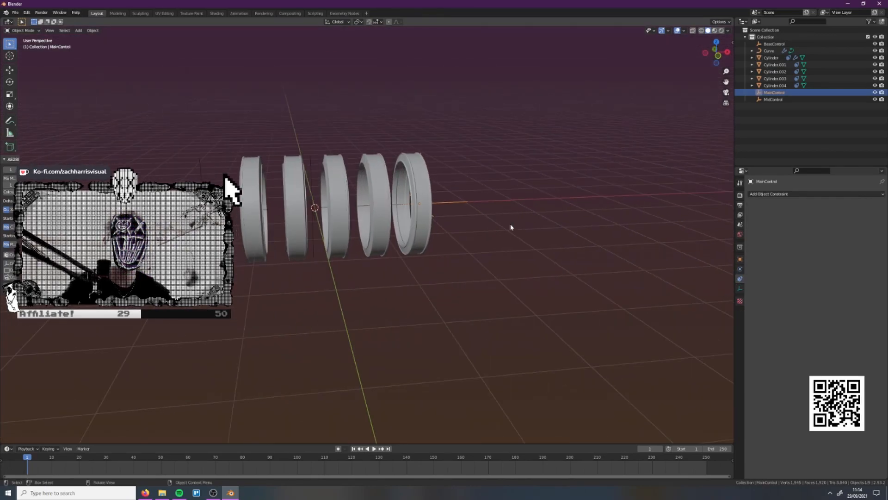
{"action": "key", "text": "g"}
{"action": "right_click", "coordinate": [559, 210]}
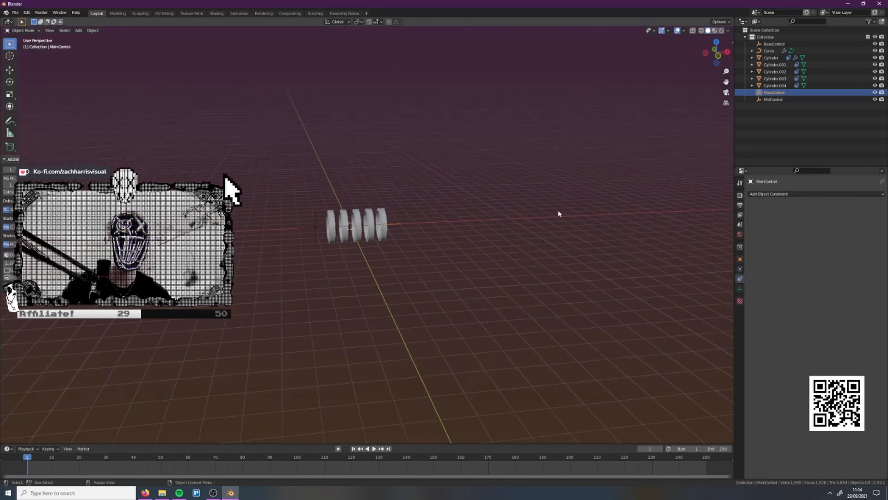
{"action": "middle_click_drag", "start_coordinate": [575, 231], "coordinate": [301, 277], "text": "shift"}
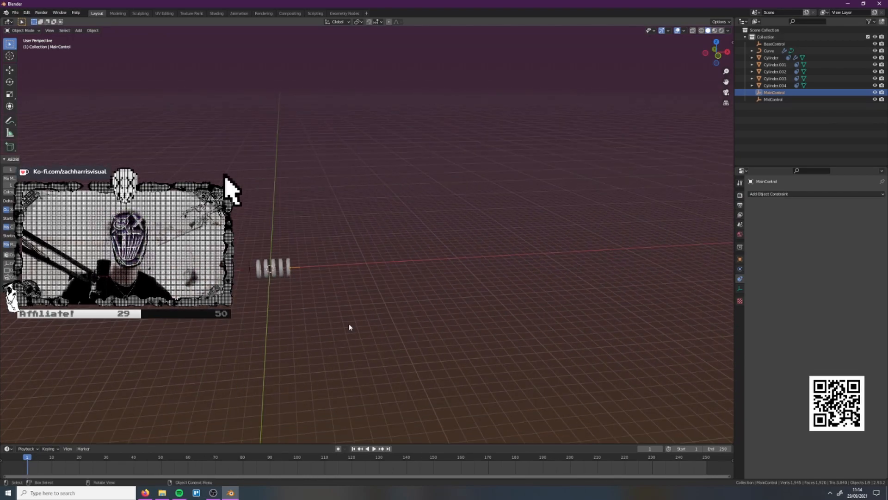
{"action": "key", "text": "g"}
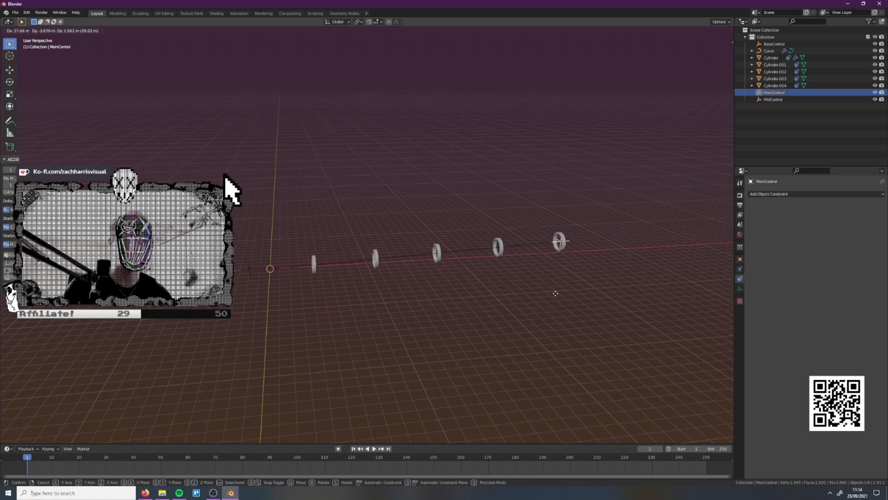
{"action": "right_click", "coordinate": [588, 241]}
{"action": "middle_click_drag", "start_coordinate": [556, 285], "coordinate": [547, 282]}
{"action": "key", "text": "g"}
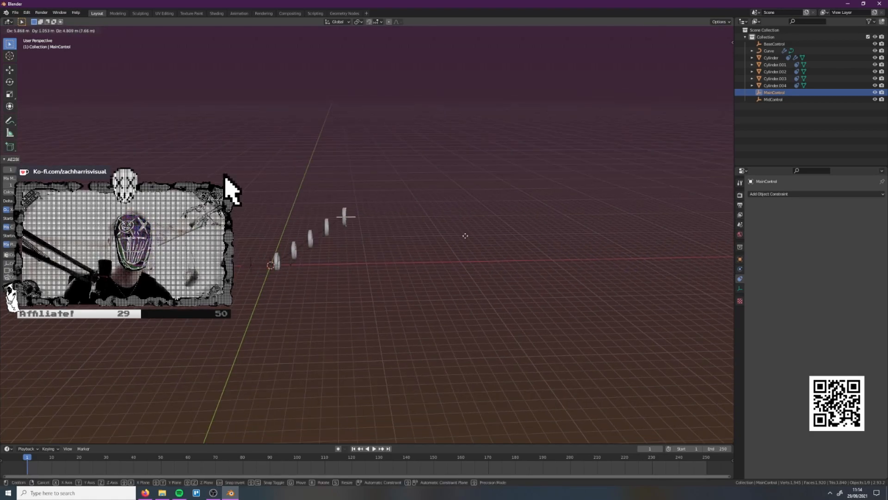
{"action": "right_click", "coordinate": [433, 275]}
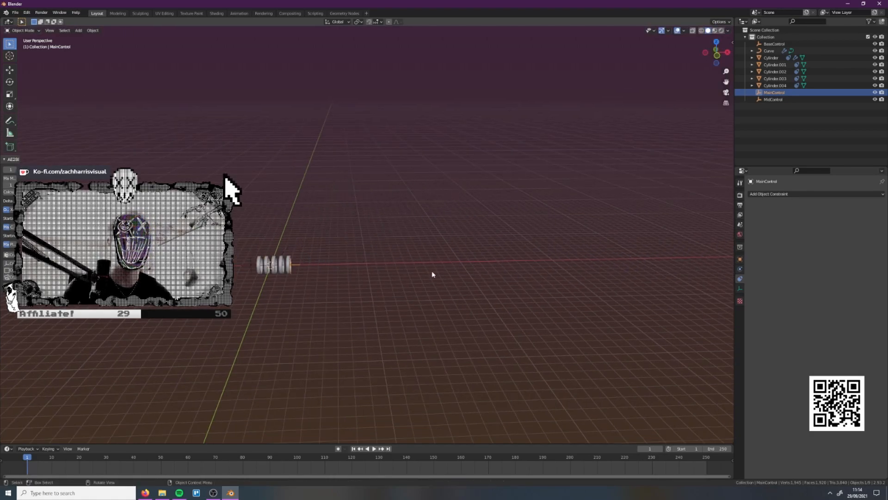
Move MainControl far away from the 3D cursor to stretch out the row of rings, and rotate it
{"action": "key", "text": "g"}
{"action": "left_click", "coordinate": [621, 216]}
{"action": "key", "text": "r"}
{"action": "left_click", "coordinate": [626, 293]}
Move MidControl upward to bend the curve into an arch and scale it up
{"action": "left_click", "coordinate": [271, 261]}
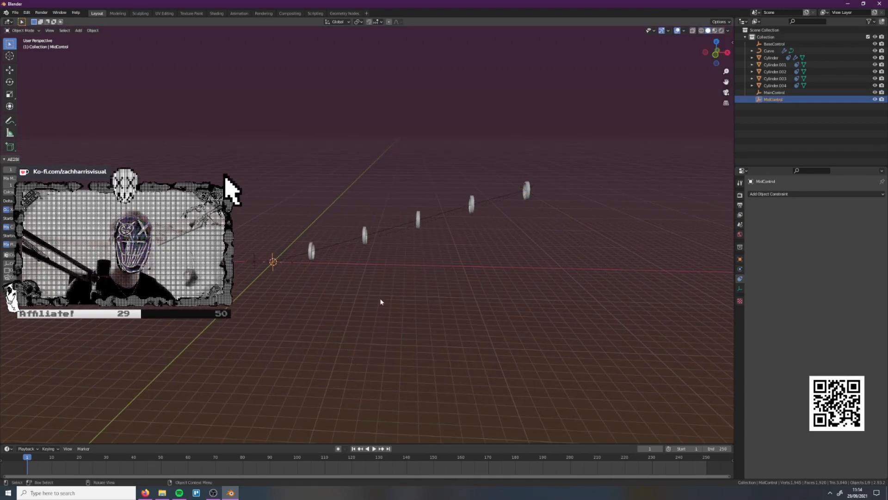
{"action": "key", "text": "g"}
{"action": "left_click", "coordinate": [454, 155]}
{"action": "key", "text": "s"}
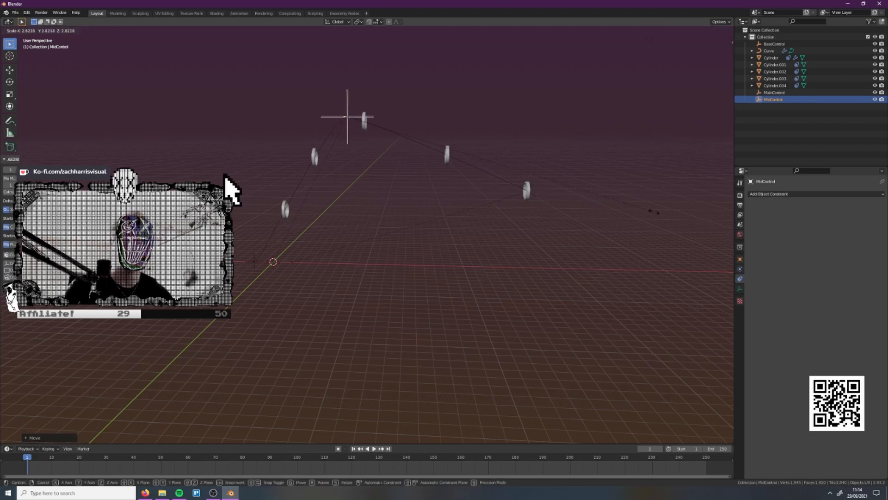
{"action": "left_click", "coordinate": [565, 305]}
Clear the location and rotation of the MidControl and MainControl empties, and move MainControl along X to the end of the row
{"action": "middle_click_drag", "start_coordinate": [299, 229], "coordinate": [387, 248]}
{"action": "key", "text": "alt+g"}
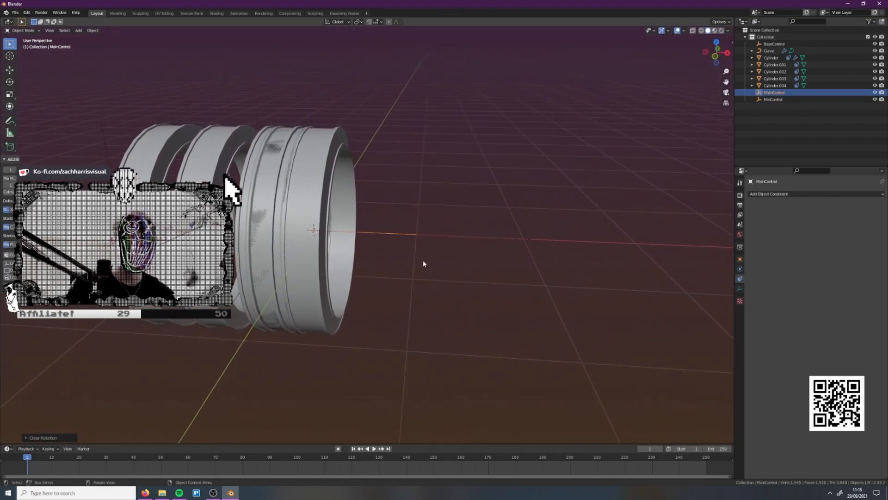
{"action": "key", "text": "alt+r"}
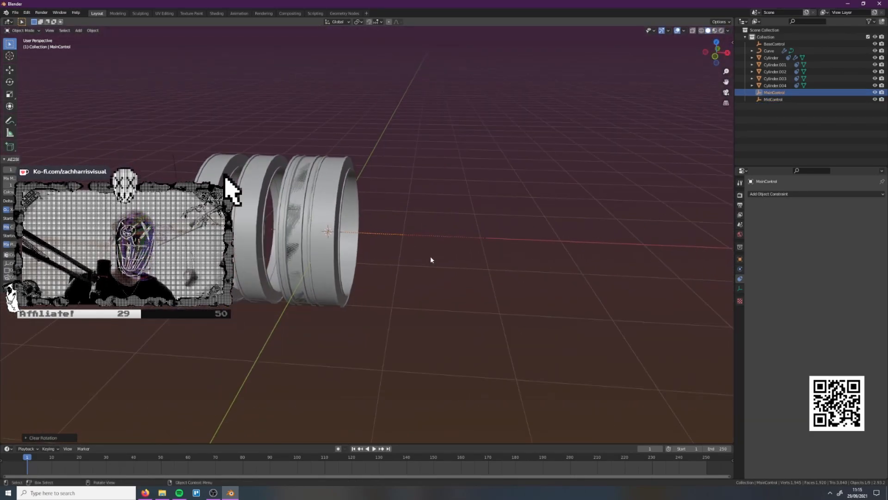
{"action": "key", "text": "g"}
{"action": "key", "text": "x"}
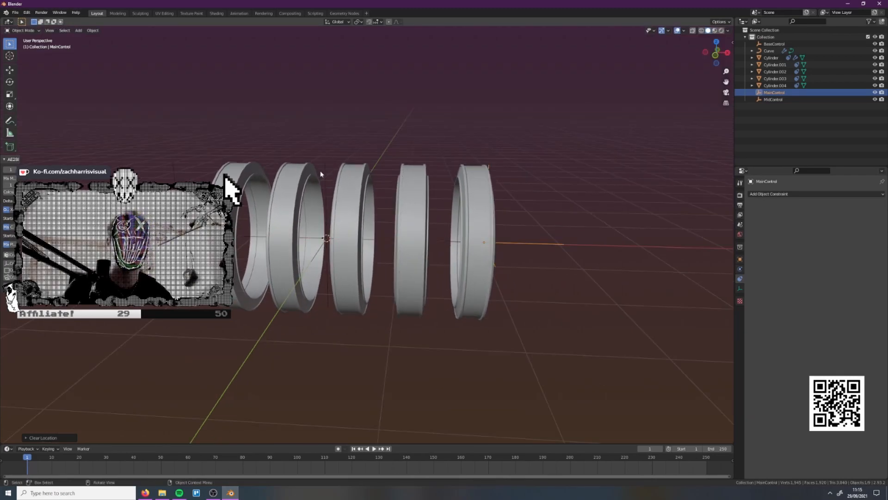
Apply the object transforms of MidControl and BaseControl
{"action": "left_click", "coordinate": [322, 174]}
{"action": "left_click", "coordinate": [328, 165]}
{"action": "key", "text": "ctrl+a"}
{"action": "left_click", "coordinate": [360, 138]}
{"action": "left_click", "coordinate": [170, 173]}
{"action": "key", "text": "ctrl+a"}
{"action": "left_click", "coordinate": [221, 140]}
Add a circle empty at the 3D cursor and scale it up until it surrounds the whole row of rings
{"action": "middle_click_drag", "start_coordinate": [509, 238], "coordinate": [488, 258]}
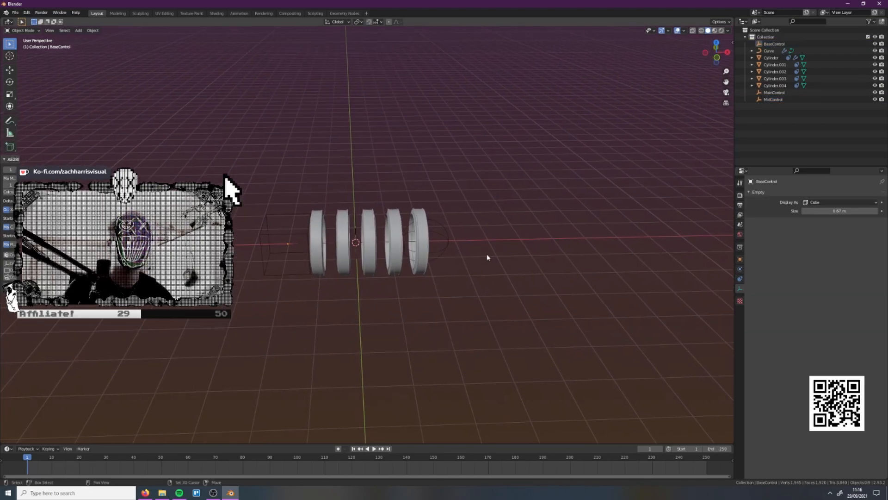
{"action": "key", "text": "shift+a"}
{"action": "key", "text": "Escape"}
{"action": "key", "text": "shift+a"}
{"action": "mouse_move", "coordinate": [461, 265]}
{"action": "mouse_move", "coordinate": [427, 324]}
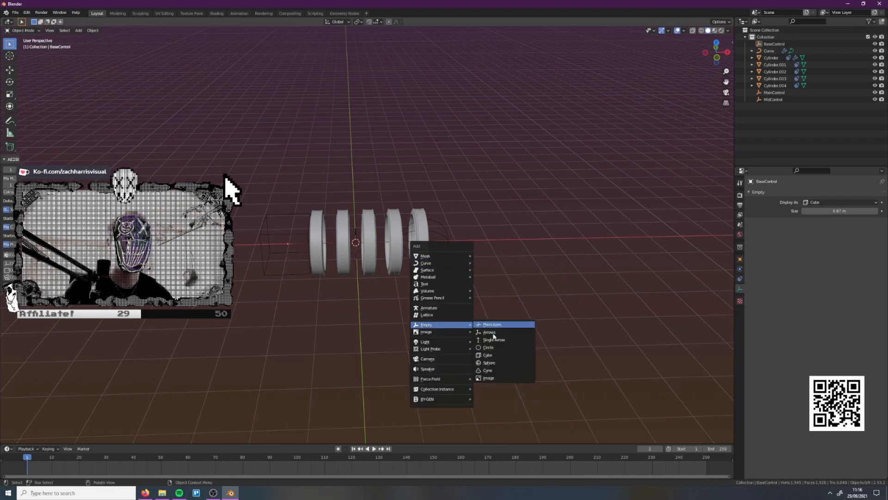
{"action": "left_click", "coordinate": [502, 346]}
{"action": "middle_click_drag", "start_coordinate": [451, 307], "coordinate": [437, 283]}
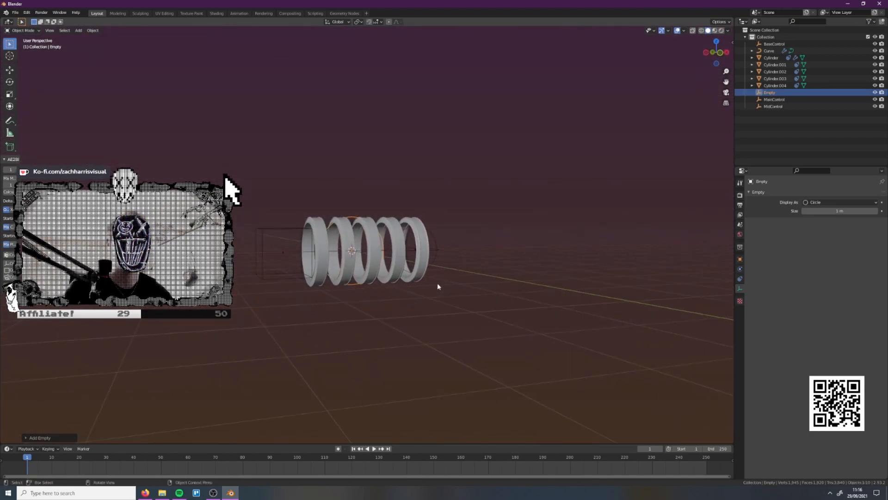
{"action": "key", "text": "s"}
{"action": "left_click", "coordinate": [503, 279]}
{"action": "middle_click_drag", "start_coordinate": [504, 280], "coordinate": [486, 286]}
{"action": "scroll", "coordinate": [485, 287], "scroll_direction": "up", "scroll_amount": 3}
{"action": "scroll", "coordinate": [485, 284], "scroll_direction": "up", "scroll_amount": 3}
{"action": "left_click", "coordinate": [770, 51]}
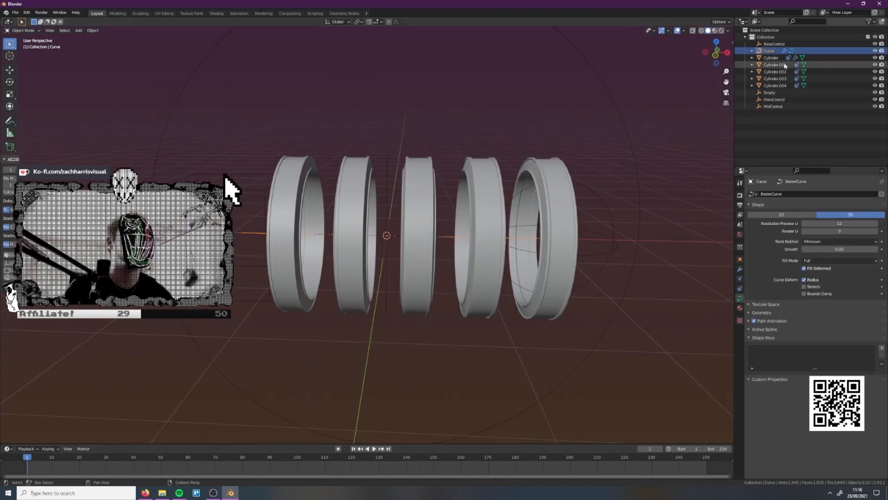
{"action": "left_click", "coordinate": [773, 107]}
{"action": "left_click", "coordinate": [771, 100], "text": "ctrl"}
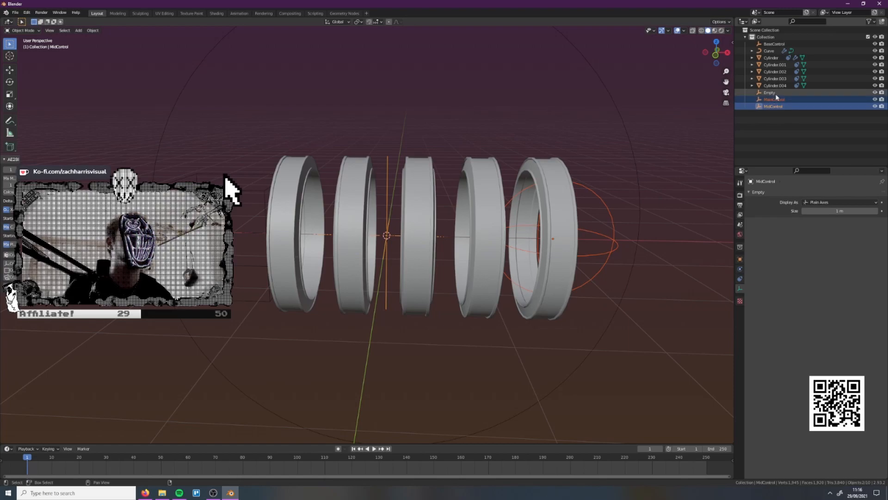
{"action": "left_click", "coordinate": [773, 94], "text": "shift"}
{"action": "left_click", "coordinate": [771, 111]}
{"action": "left_click", "coordinate": [773, 107]}
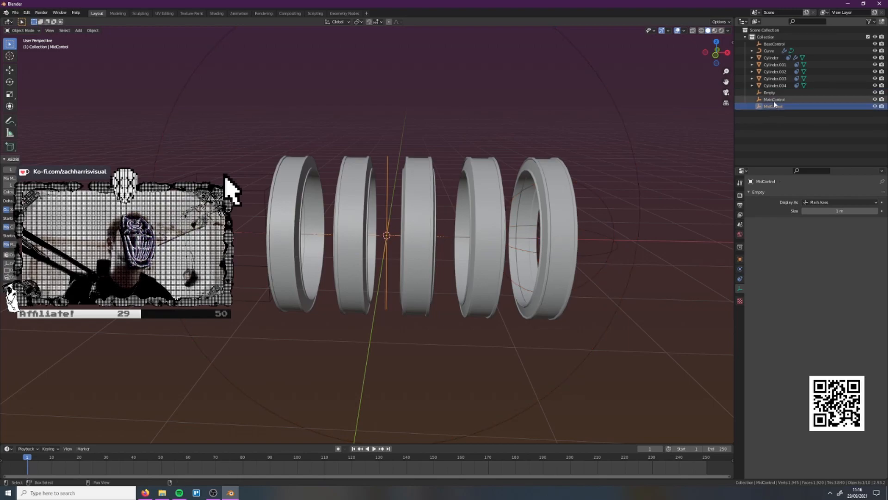
{"action": "left_click", "coordinate": [776, 100], "text": "shift"}
{"action": "left_click", "coordinate": [780, 46], "text": "shift"}
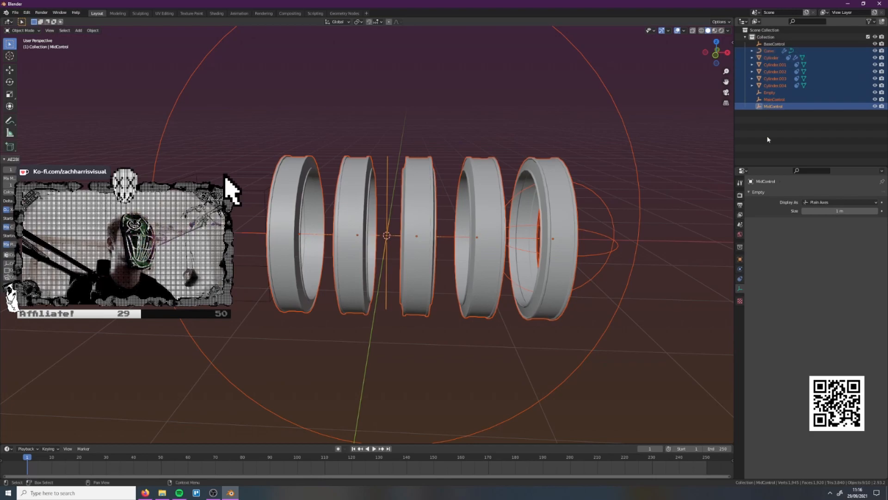
Parent MidControl, MainControl, BaseControl and Curve to the circle empty, and rename that empty Master
{"action": "left_click", "coordinate": [773, 106]}
{"action": "left_click", "coordinate": [774, 100], "text": "ctrl"}
{"action": "left_click", "coordinate": [774, 44], "text": "ctrl"}
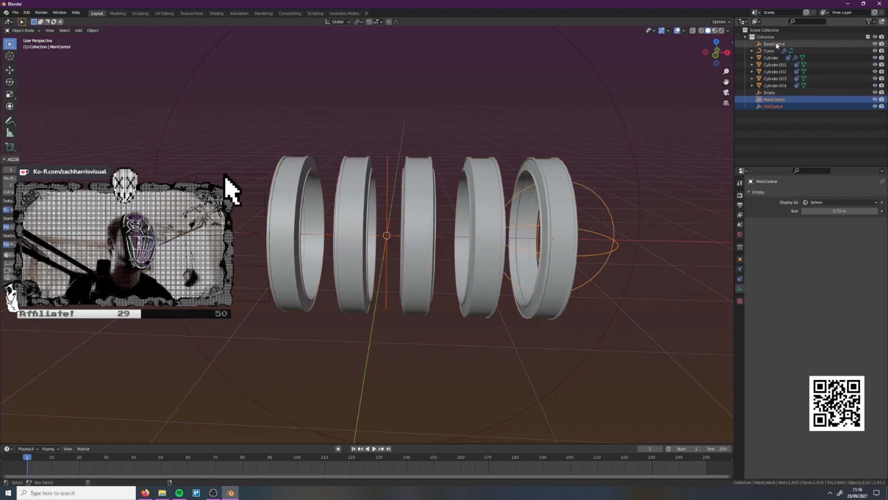
{"action": "left_click", "coordinate": [769, 51], "text": "ctrl"}
{"action": "left_click", "coordinate": [622, 123], "text": "shift"}
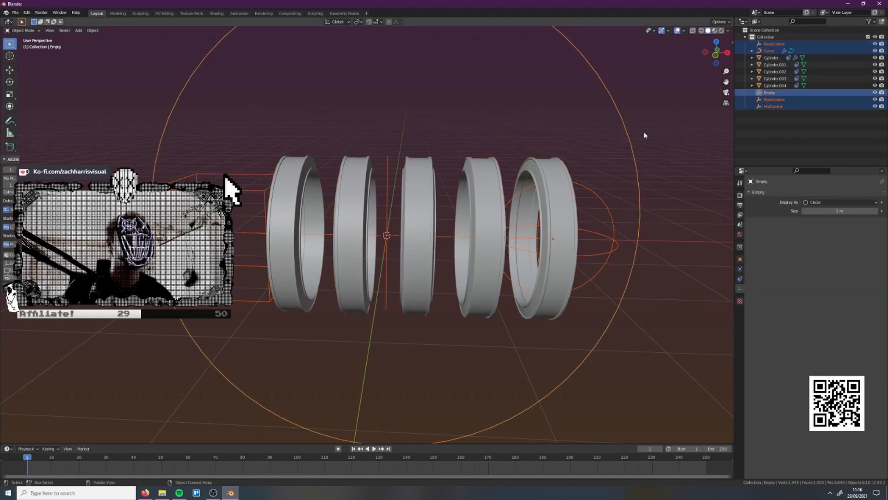
{"action": "key", "text": "ctrl+p"}
{"action": "left_click", "coordinate": [652, 139]}
{"action": "left_click", "coordinate": [641, 146]}
{"action": "left_click", "coordinate": [646, 151]}
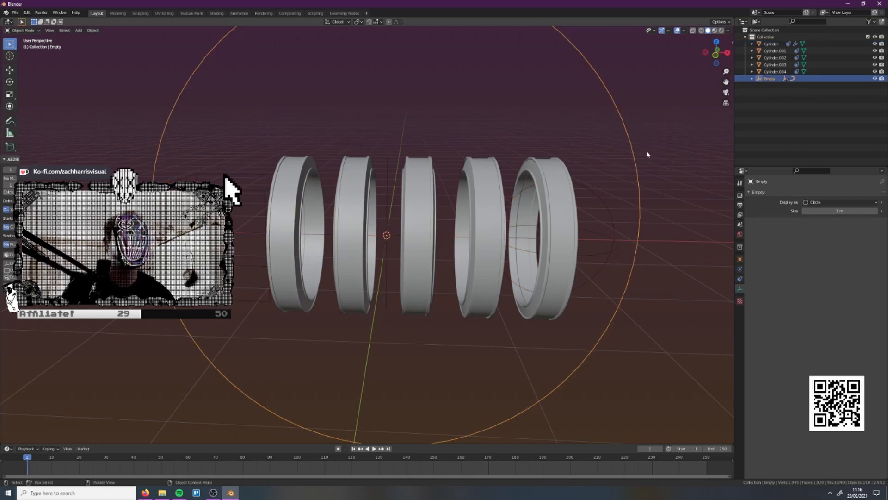
{"action": "key", "text": "F2"}
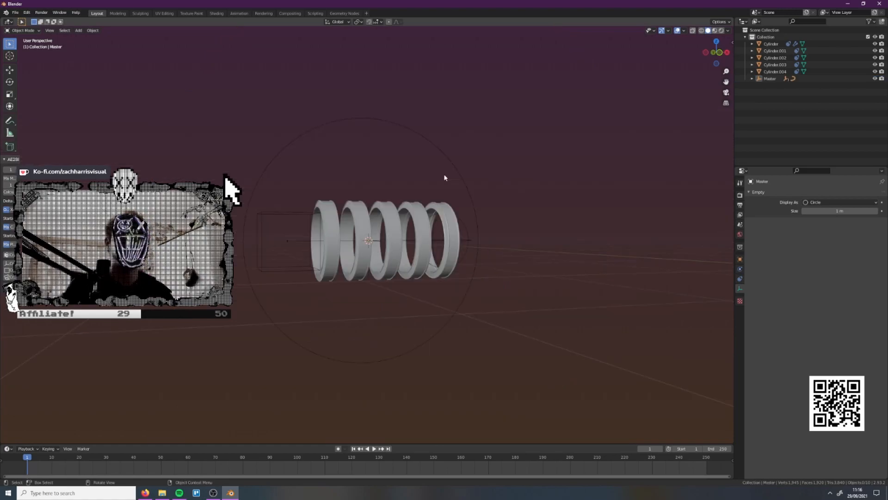
Move the Master empty away from the 3D cursor and rotate it to test that the whole rig follows
{"action": "left_click", "coordinate": [468, 180]}
{"action": "key", "text": "r"}
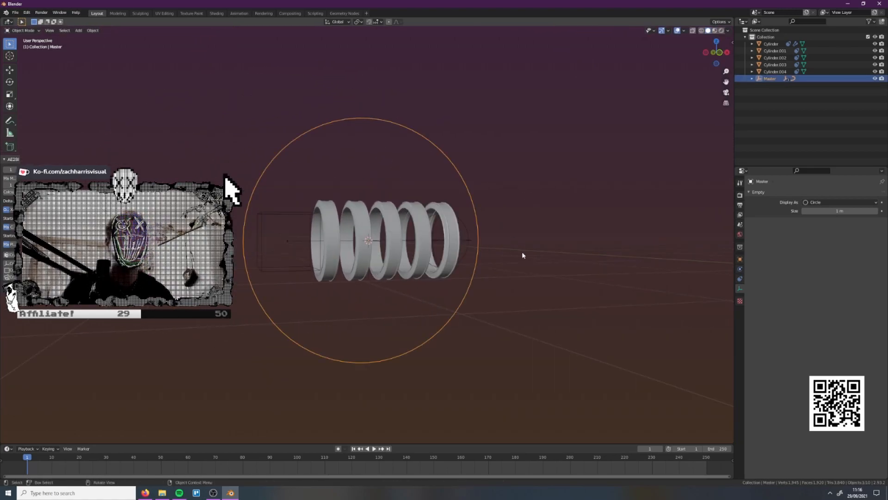
{"action": "right_click", "coordinate": [534, 181]}
{"action": "key", "text": "g"}
{"action": "left_click", "coordinate": [387, 166]}
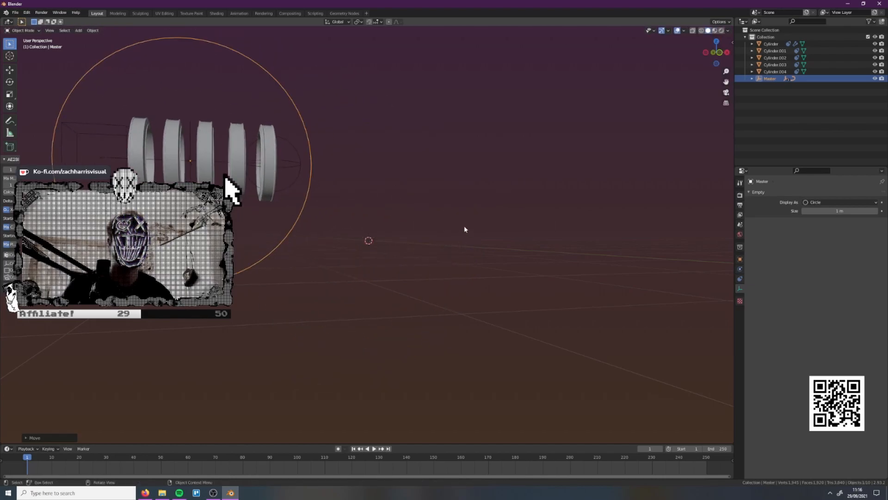
{"action": "key", "text": "r"}
{"action": "left_click", "coordinate": [322, 135]}
Try to pull MainControl away from the Master empty to test how the row of rings stretches
{"action": "left_click", "coordinate": [286, 122]}
{"action": "key", "text": "g"}
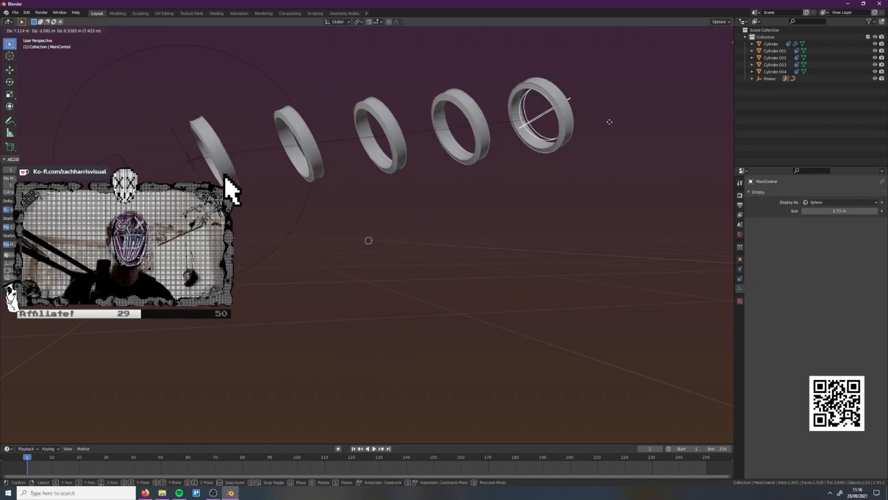
{"action": "right_click", "coordinate": [496, 112]}
Undo the test movement and rotation of the Master empty
{"action": "key", "text": "ctrl+z"}
{"action": "key", "text": "ctrl+z"}
{"action": "key", "text": "ctrl+z"}
{"action": "middle_click_drag", "start_coordinate": [496, 111], "coordinate": [574, 198]}
{"action": "scroll", "coordinate": [555, 194], "scroll_direction": "down", "scroll_amount": 7}
{"action": "mouse_move", "coordinate": [481, 254]}
{"action": "middle_mouse_down"}
{"action": "mouse_move", "coordinate": [506, 234]}
{"action": "mouse_move", "coordinate": [478, 244]}
{"action": "mouse_move", "coordinate": [496, 251]}
{"action": "middle_mouse_up"}
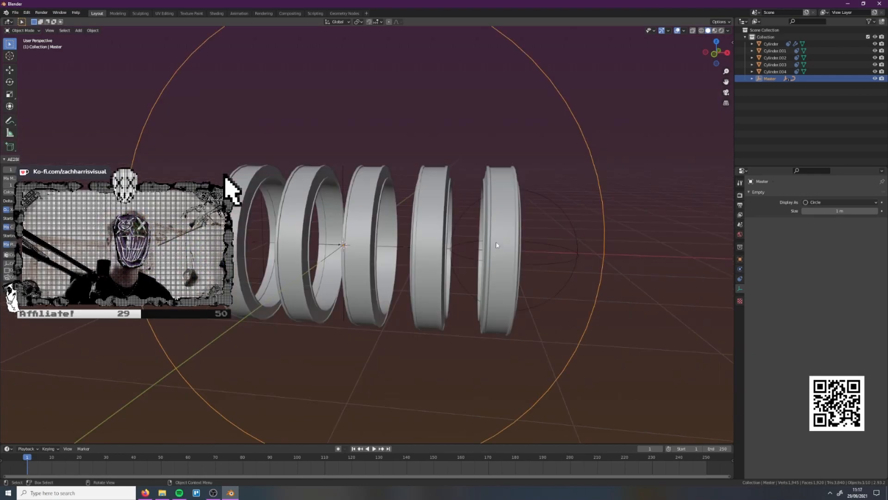
Try to move the end ring nearest MainControl on its own while it is bound to the curve
{"action": "left_click", "coordinate": [496, 243]}
{"action": "scroll", "coordinate": [583, 263], "scroll_direction": "down", "scroll_amount": 4}
{"action": "key", "text": "g"}
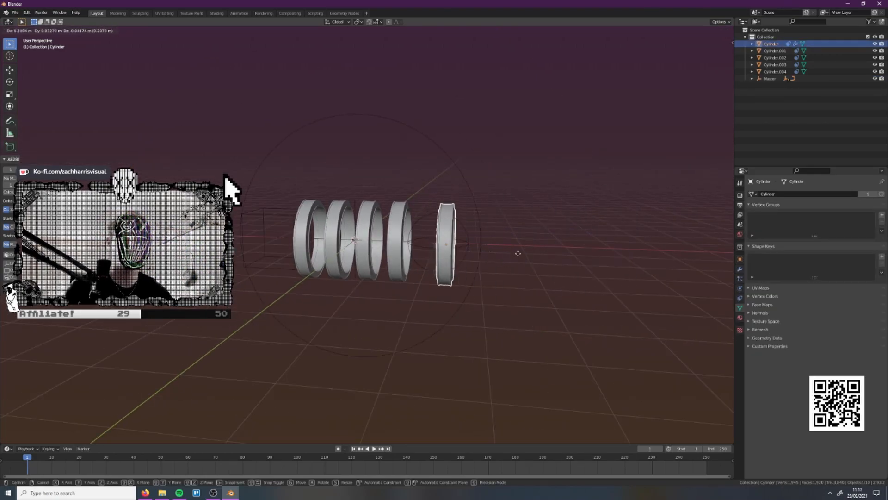
{"action": "right_click", "coordinate": [574, 245]}
{"action": "scroll", "coordinate": [465, 258], "scroll_direction": "up", "scroll_amount": 3}
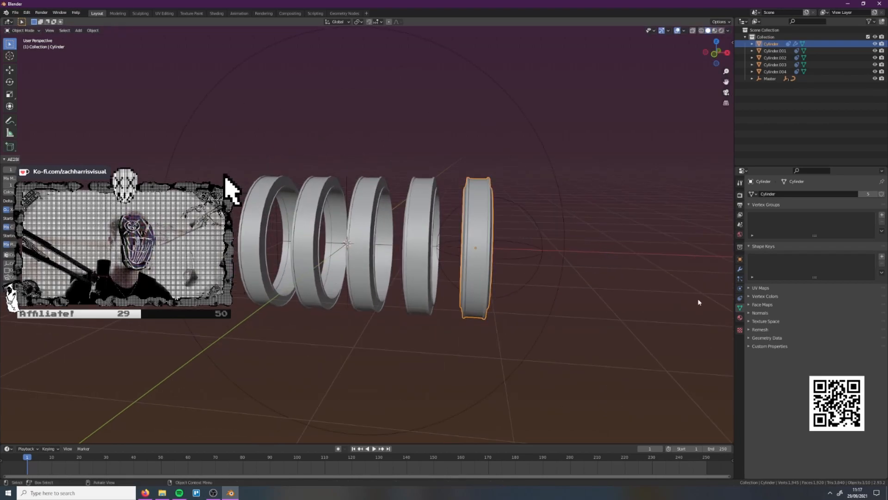
Set the end ring's Follow Path influence to 0, test moving the ring freely, and restore the influence to 1
{"action": "left_click", "coordinate": [740, 299]}
{"action": "middle_click_drag", "start_coordinate": [637, 263], "coordinate": [587, 319]}
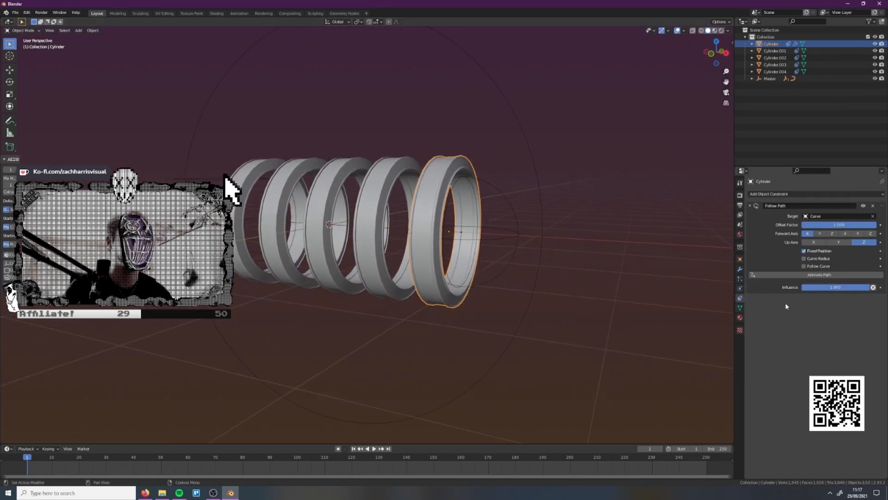
{"action": "left_click_drag", "start_coordinate": [849, 289], "coordinate": [782, 289]}
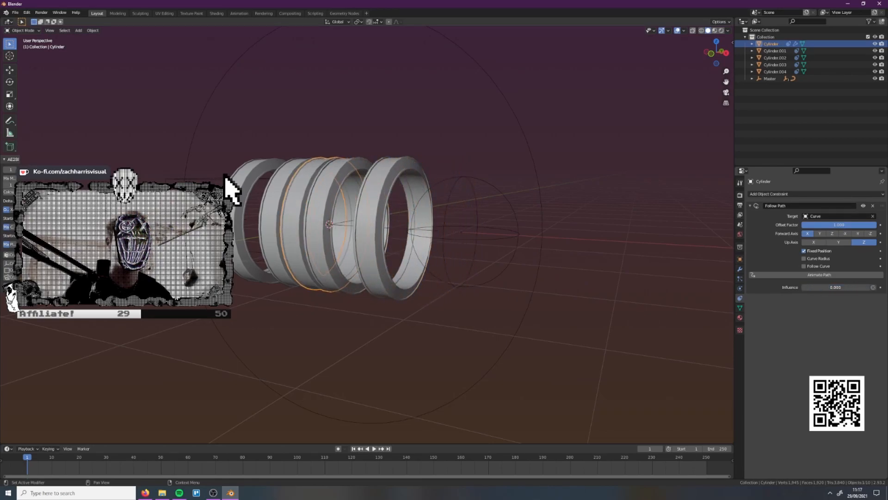
{"action": "key", "text": "g"}
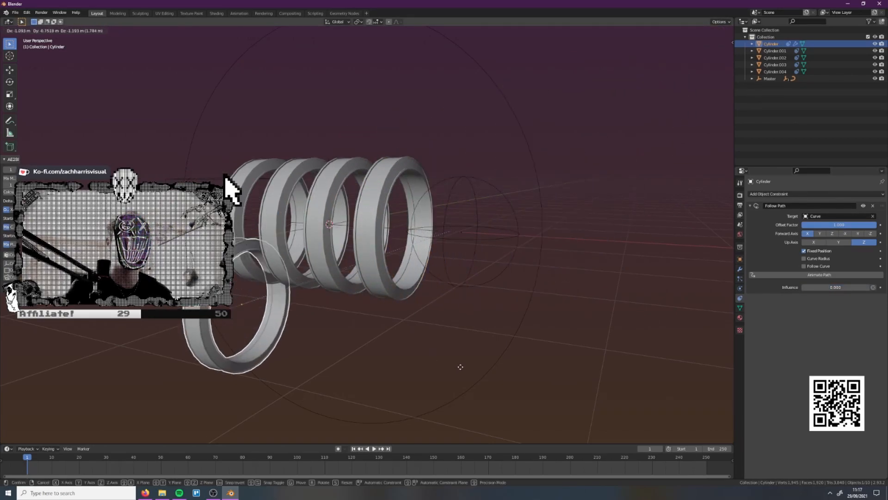
{"action": "right_click", "coordinate": [608, 241]}
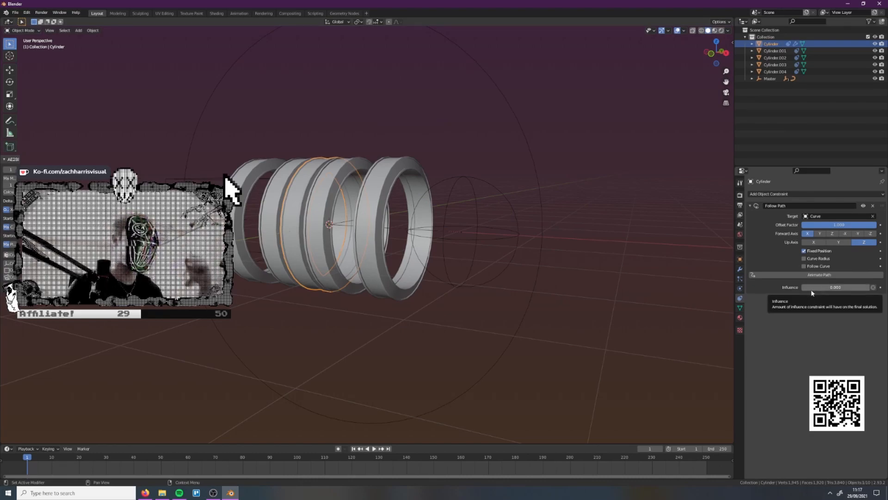
{"action": "left_click_drag", "start_coordinate": [812, 289], "coordinate": [872, 289]}
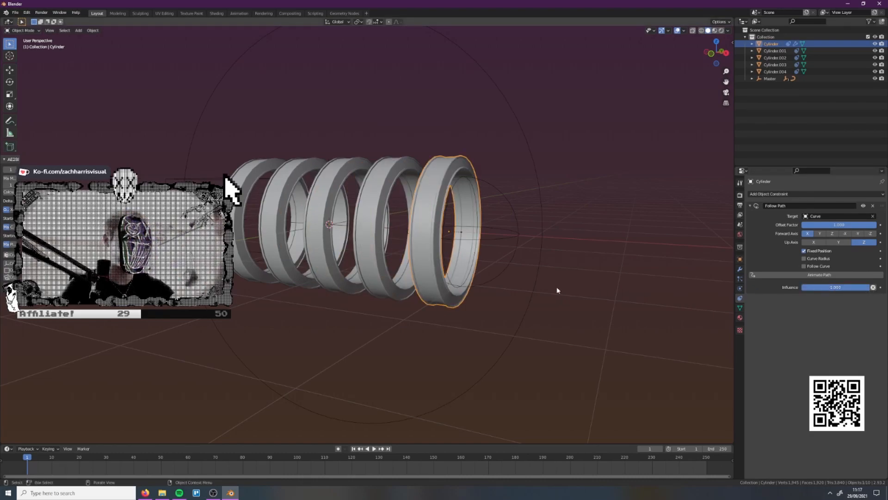
Select the Master empty and make Location & Rotation the active keying set
{"action": "scroll", "coordinate": [556, 290], "scroll_direction": "down", "scroll_amount": 5}
{"action": "left_click", "coordinate": [424, 272]}
{"action": "middle_click_drag", "start_coordinate": [425, 272], "coordinate": [466, 281]}
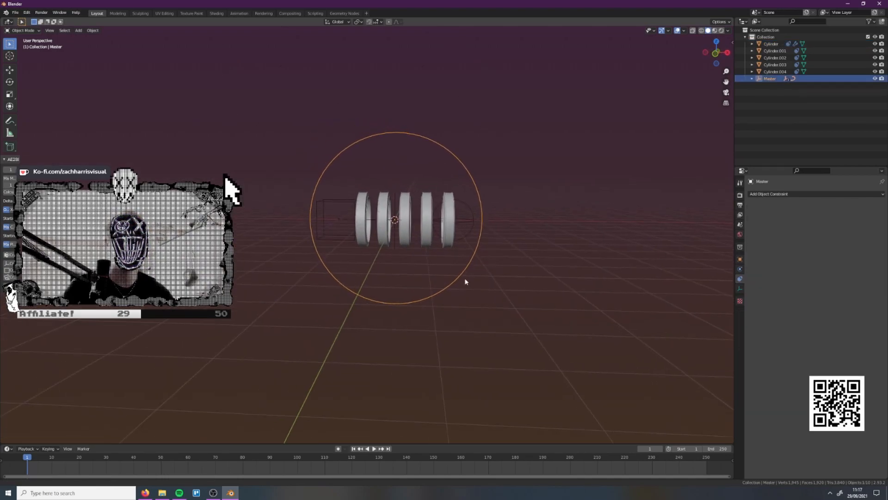
{"action": "left_click", "coordinate": [55, 449]}
{"action": "left_click", "coordinate": [46, 410]}
{"action": "left_click", "coordinate": [52, 366]}
Add a camera facing the end of the ring row and keyframe the Master empty's location and rotation at frame 1
{"action": "middle_click_drag", "start_coordinate": [542, 299], "coordinate": [498, 276]}
{"action": "middle_click_drag", "start_coordinate": [489, 218], "coordinate": [482, 220]}
{"action": "key", "text": "shift+a"}
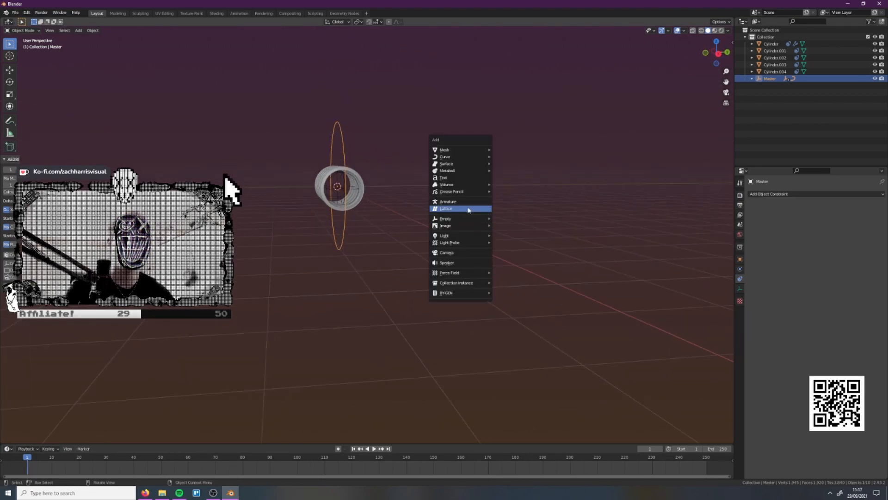
{"action": "left_click", "coordinate": [454, 253]}
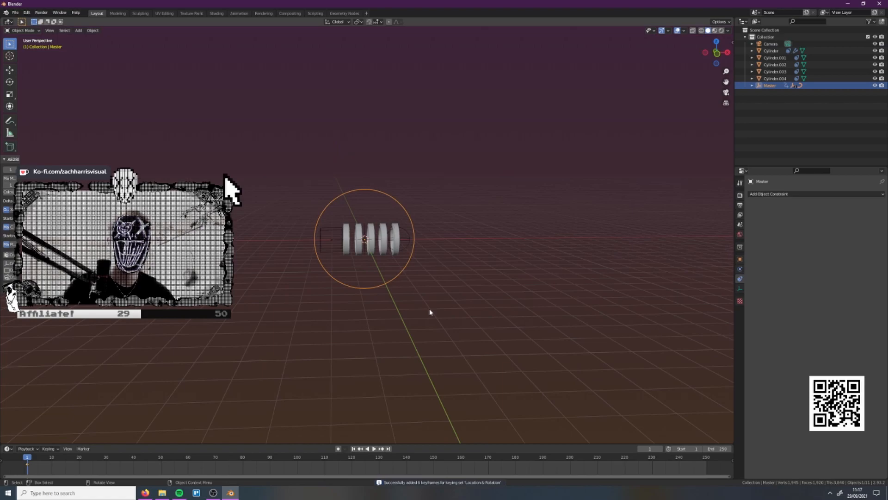
Move and rotate the Master empty at about frame 35 and keyframe its location and rotation there
{"action": "key", "text": "space"}
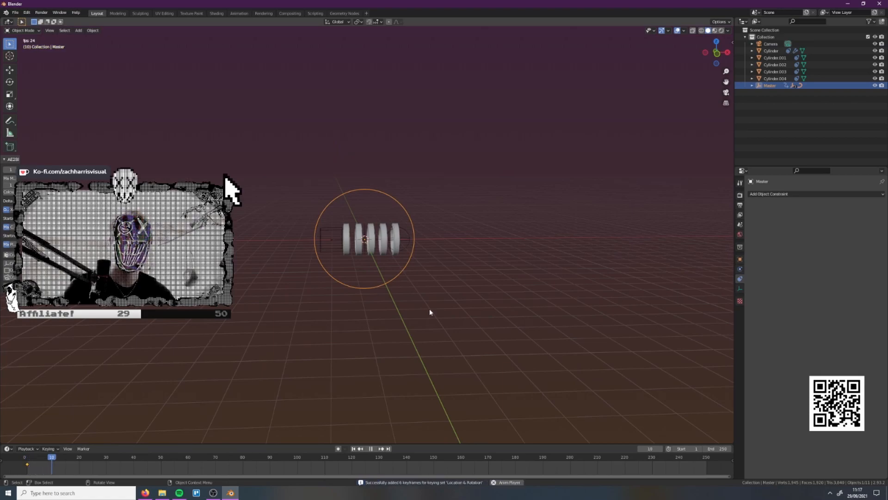
{"action": "key", "text": "g"}
{"action": "left_click", "coordinate": [334, 270]}
{"action": "key", "text": "r"}
{"action": "left_click", "coordinate": [398, 318]}
{"action": "key", "text": "g"}
{"action": "left_click", "coordinate": [384, 291]}
{"action": "key", "text": "i"}
Advance to frame 53, move and rotate the Master empty to a new pose, and keyframe it
{"action": "key", "text": "space"}
{"action": "key", "text": "space"}
{"action": "middle_click_drag", "start_coordinate": [458, 274], "coordinate": [448, 272]}
{"action": "key", "text": "g"}
{"action": "left_click", "coordinate": [517, 332]}
{"action": "key", "text": "r"}
{"action": "left_click", "coordinate": [546, 236]}
{"action": "key", "text": "g"}
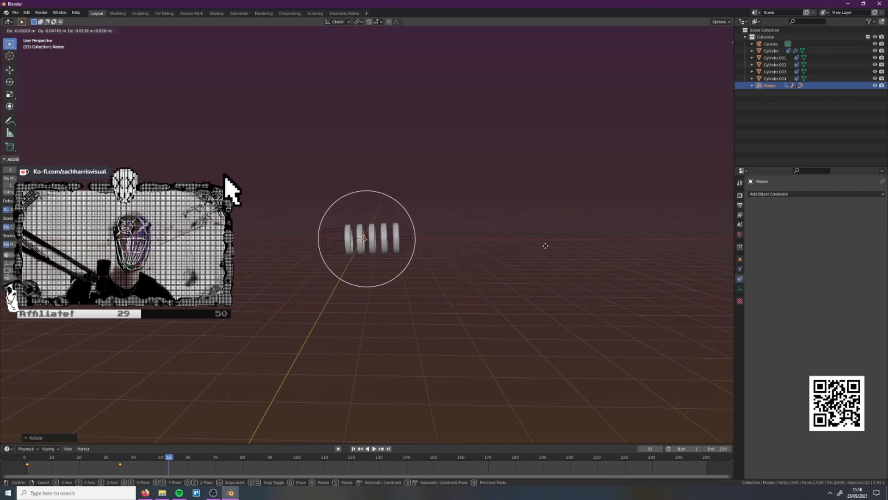
{"action": "left_click", "coordinate": [545, 245]}
{"action": "key", "text": "i"}
Play back the Master empty's animation from frame 5
{"action": "left_click_drag", "start_coordinate": [134, 457], "coordinate": [38, 458]}
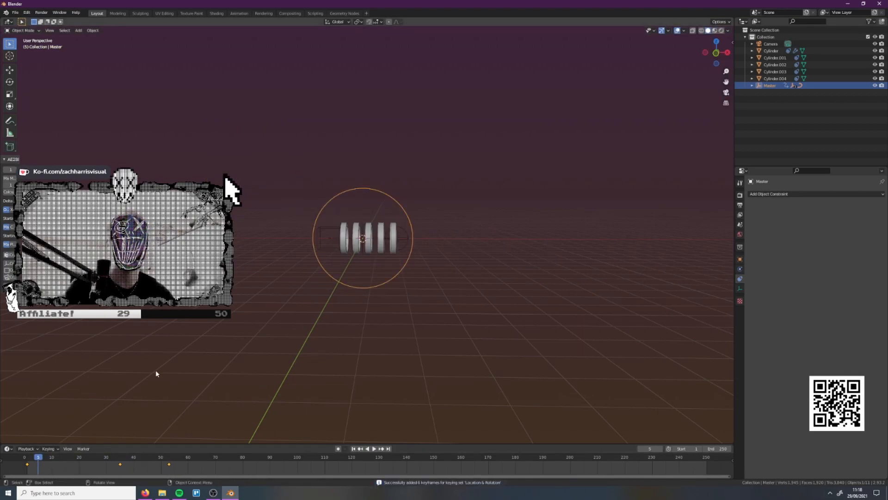
{"action": "key", "text": "space"}
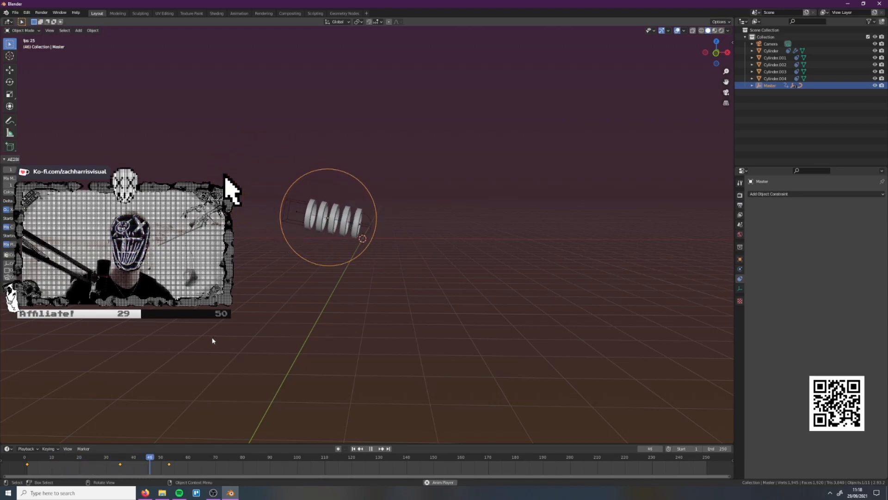
{"action": "key", "text": "space"}
Go to frame 38 and keyframe MainControl's location and rotation
{"action": "scroll", "coordinate": [138, 458], "scroll_direction": "left", "scroll_amount": 2, "text": "ctrl"}
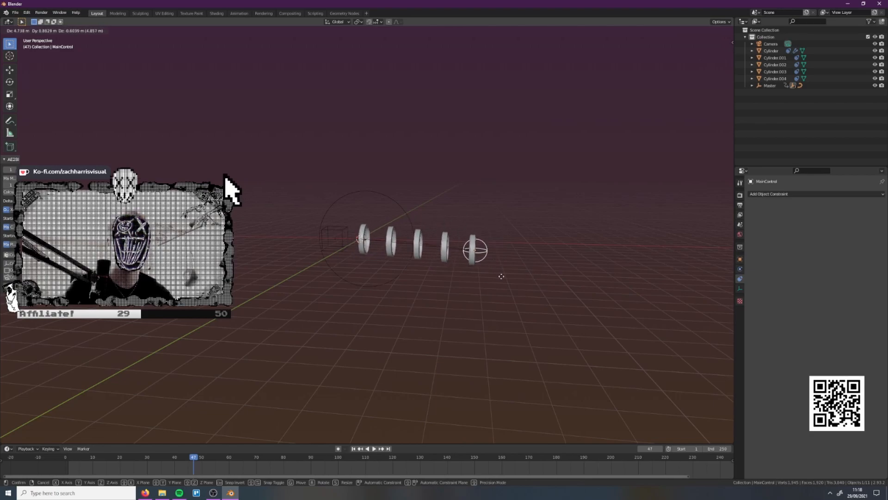
{"action": "right_click", "coordinate": [470, 260]}
{"action": "middle_click_drag", "start_coordinate": [481, 303], "coordinate": [430, 301], "text": "shift"}
{"action": "left_click_drag", "start_coordinate": [192, 458], "coordinate": [138, 461]}
{"action": "key", "text": "space"}
{"action": "key", "text": "space"}
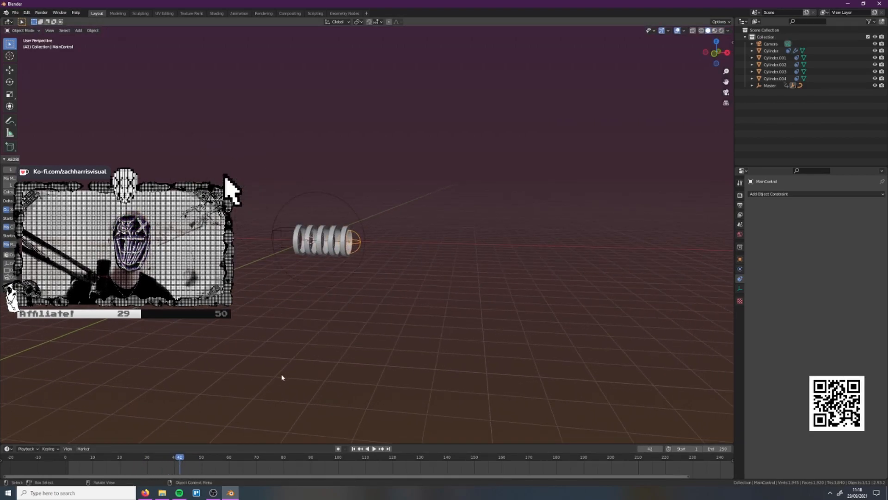
{"action": "key", "text": "Left"}
{"action": "key", "text": "Left"}
{"action": "key", "text": "Left"}
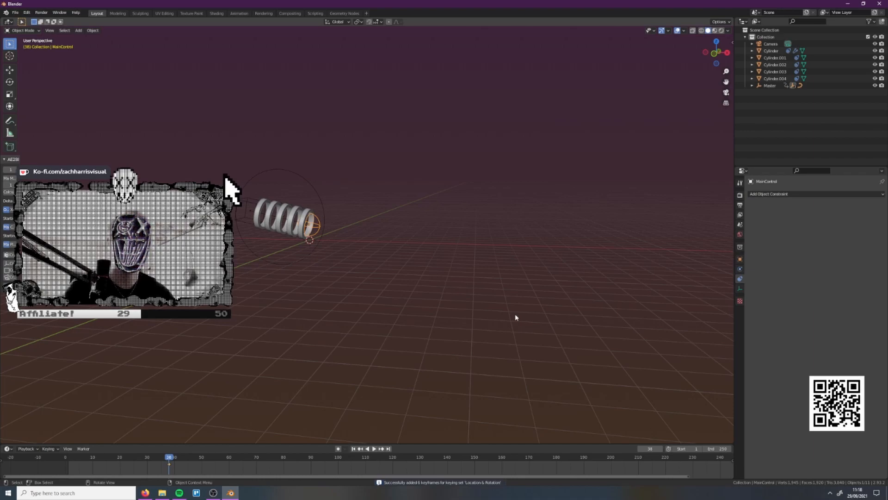
At frame 45, move MainControl about 27 m towards the camera so the rings spread out along the curve
{"action": "key", "text": "Right"}
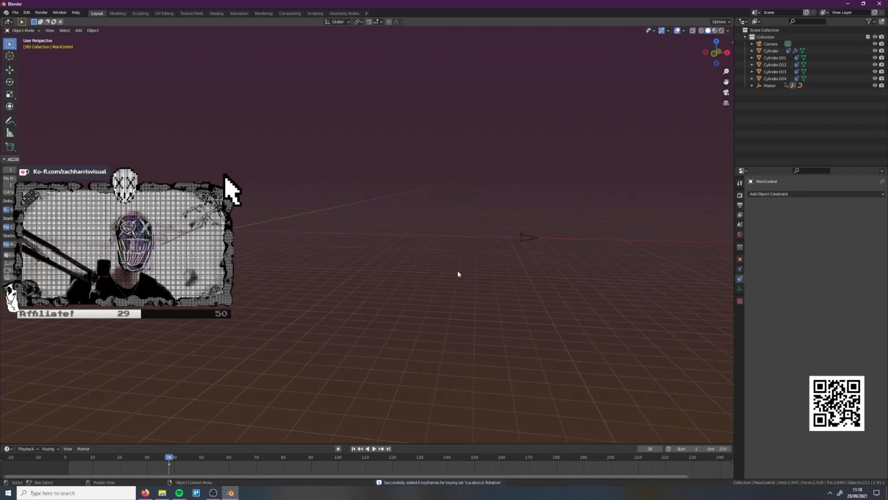
{"action": "key", "text": "Right"}
{"action": "key", "text": "Right"}
{"action": "key", "text": "Right"}
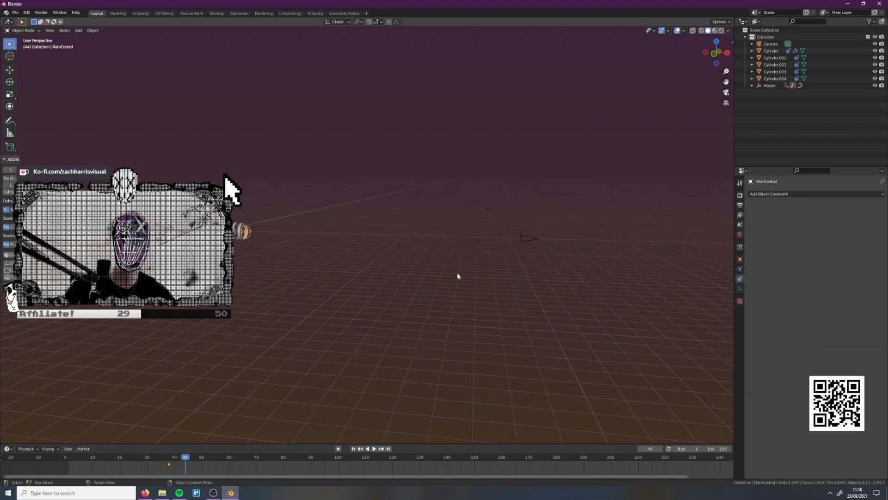
{"action": "key", "text": "Right"}
{"action": "middle_click_drag", "start_coordinate": [373, 281], "coordinate": [330, 285]}
{"action": "key", "text": "g"}
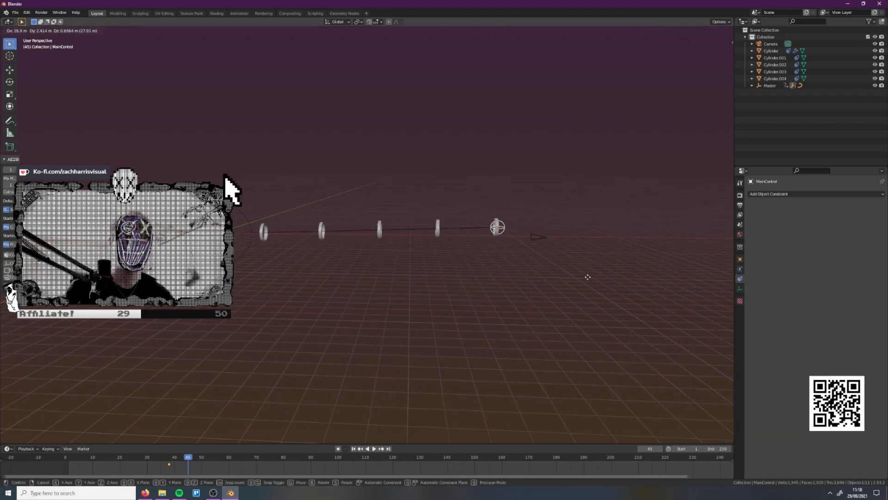
{"action": "left_click", "coordinate": [598, 287]}
Through the camera view, reposition MainControl so the leading ring sits in frame, keyframe it at frames 45 and 80, and play the animation
{"action": "key", "text": "KP_0"}
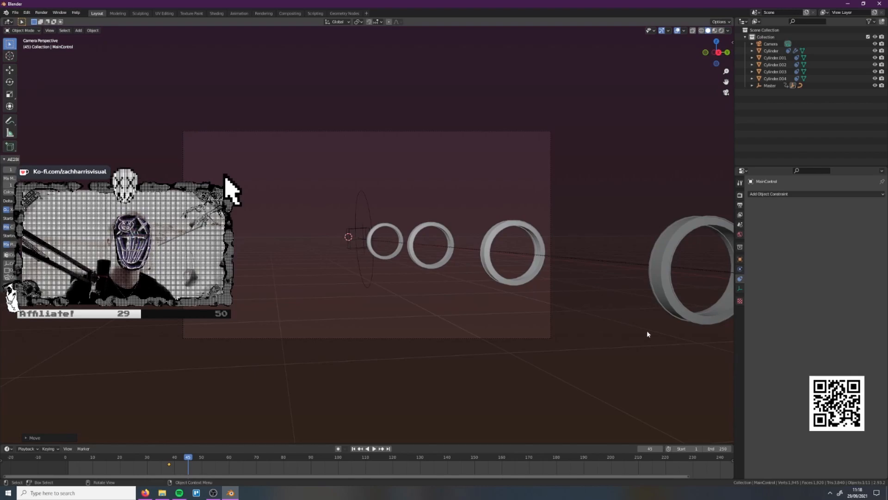
{"action": "key", "text": "g"}
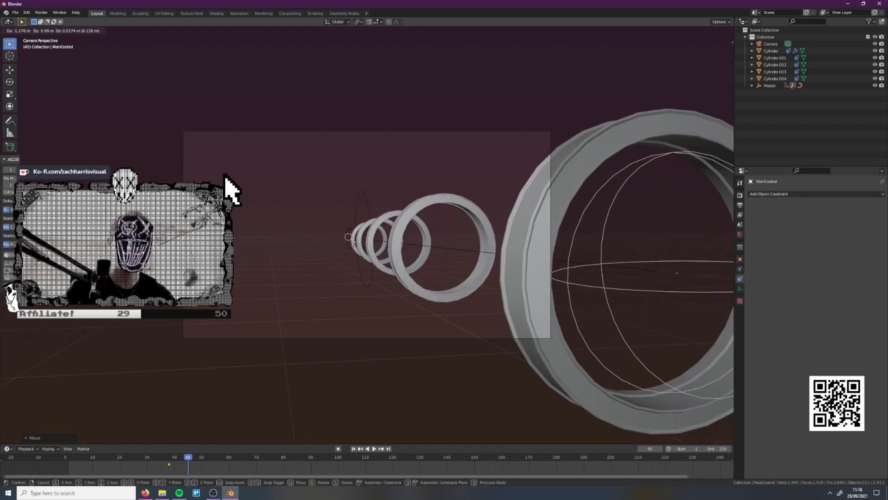
{"action": "left_click", "coordinate": [148, 215]}
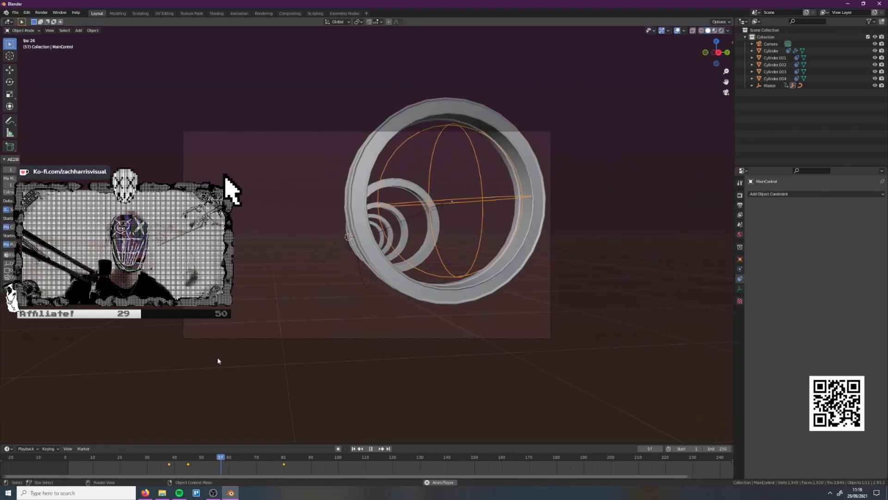
{"action": "key", "text": "space"}
At frame 90, clear MainControl's location, keyframe it, and play back the result
{"action": "left_click_drag", "start_coordinate": [193, 458], "coordinate": [311, 459]}
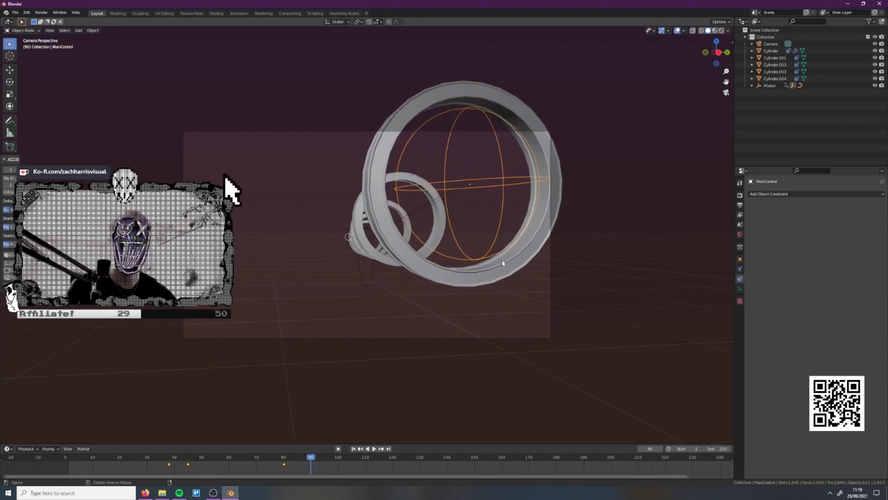
{"action": "key", "text": "alt+g"}
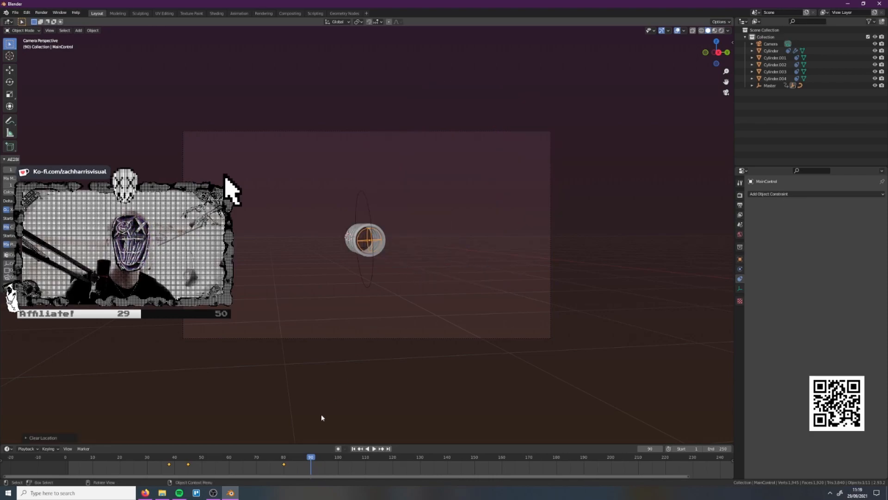
{"action": "key", "text": "i"}
{"action": "left_click", "coordinate": [148, 458]}
{"action": "key", "text": "space"}
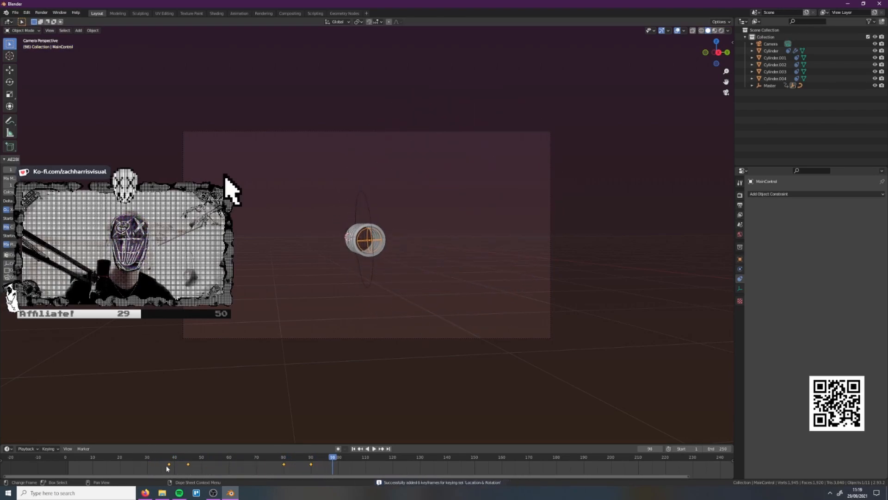
{"action": "key", "text": "Escape"}
Keyframe the leading ring's location and rotation at frame 39 and rotate it freely with the trackball at frame 45
{"action": "left_click", "coordinate": [344, 245]}
{"action": "middle_click_drag", "start_coordinate": [344, 246], "coordinate": [362, 289]}
{"action": "middle_click_drag", "start_coordinate": [298, 307], "coordinate": [342, 300]}
{"action": "key", "text": "r"}
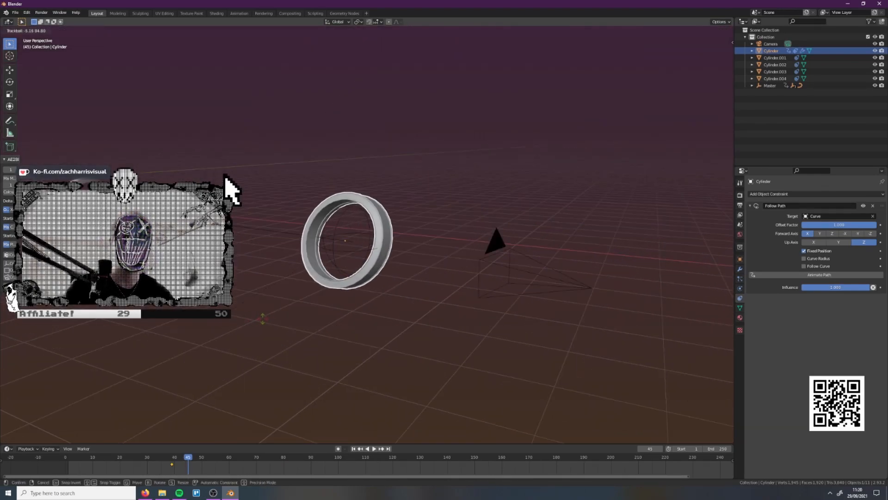
{"action": "key", "text": "r"}
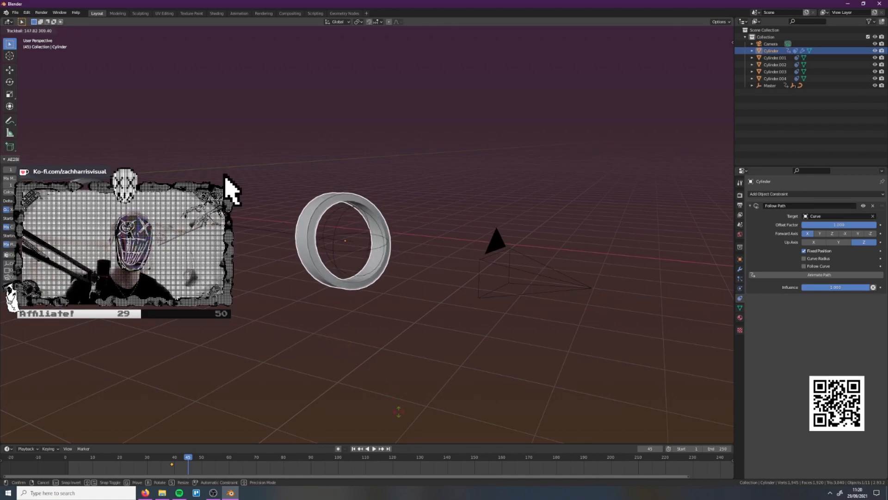
{"action": "left_click", "coordinate": [397, 418]}
Keyframe the leading ring's location and rotation at frame 45 and play the animation
{"action": "middle_click_drag", "start_coordinate": [433, 329], "coordinate": [341, 341]}
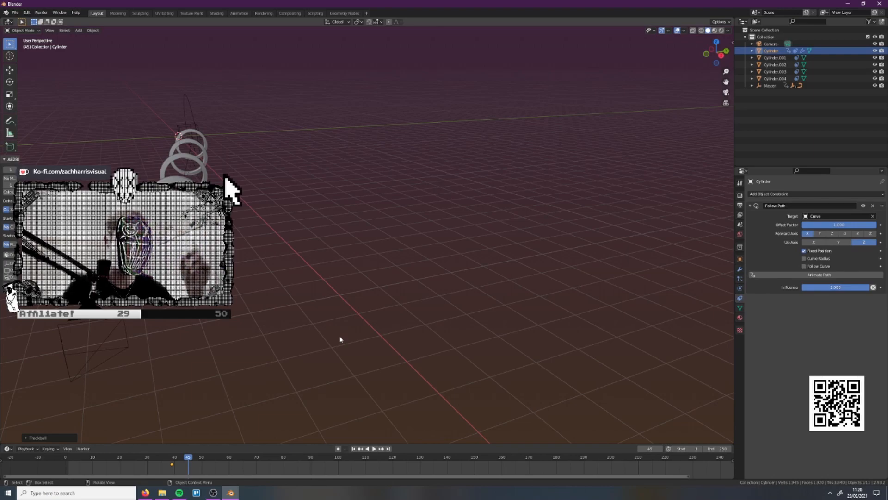
{"action": "middle_click_drag", "start_coordinate": [269, 331], "coordinate": [309, 321]}
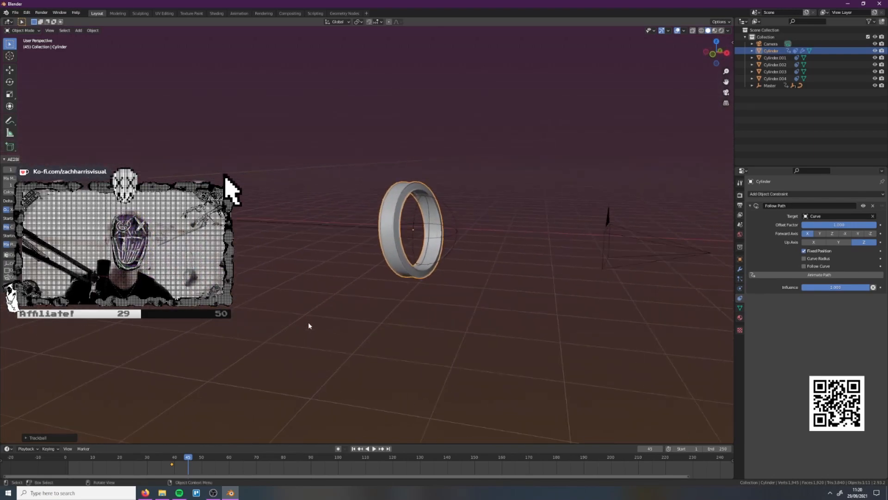
{"action": "middle_click_drag", "start_coordinate": [385, 292], "coordinate": [400, 284]}
{"action": "middle_click_drag", "start_coordinate": [557, 270], "coordinate": [475, 274]}
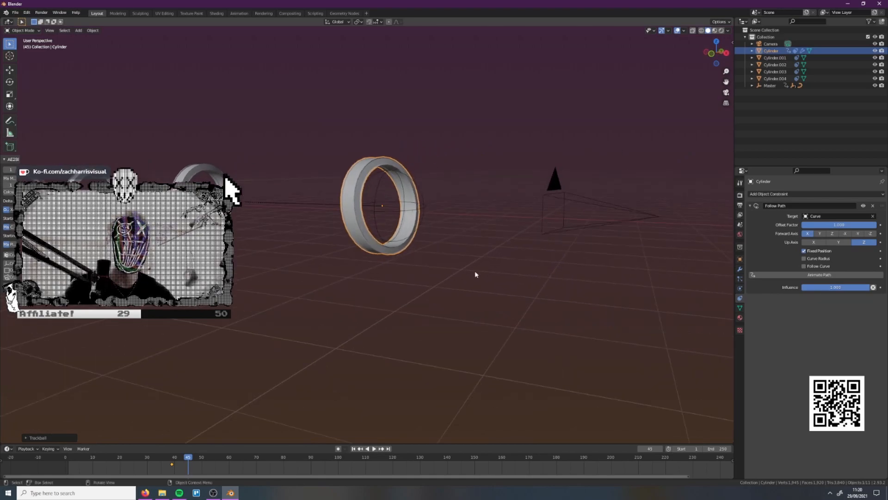
{"action": "key", "text": "i"}
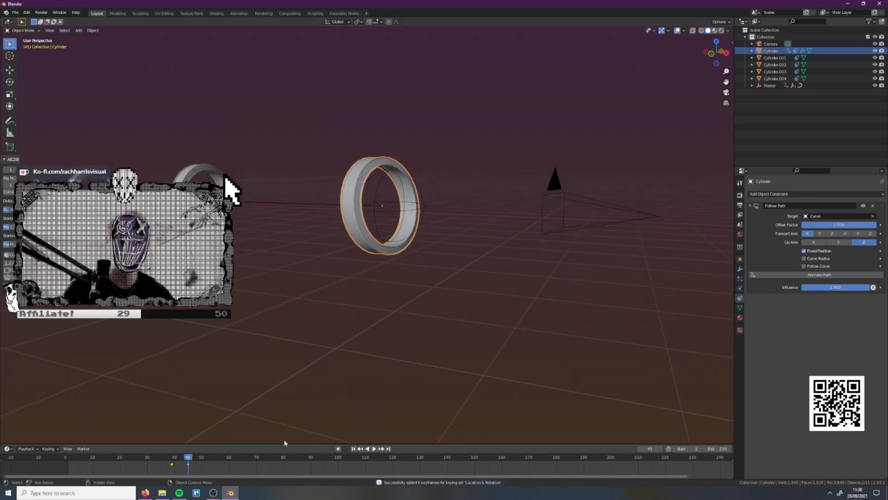
{"action": "key", "text": "space"}
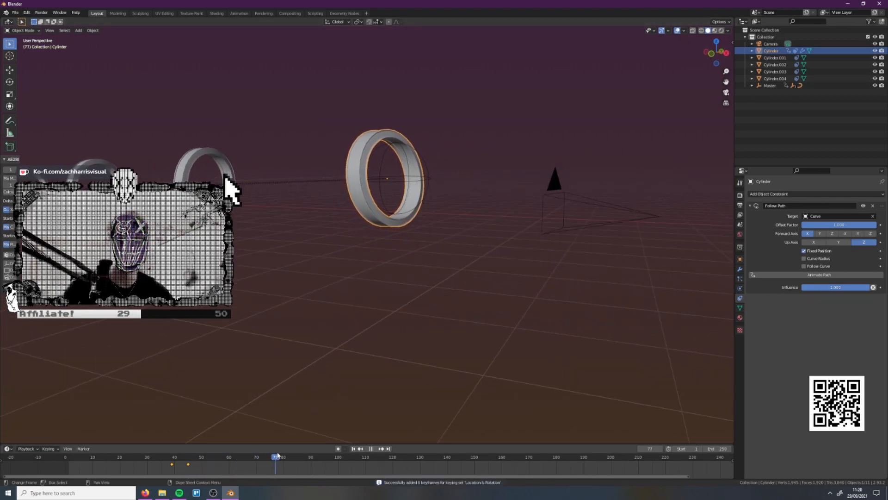
At frame 80, rotate the leading ring freely with the trackball, keyframe its location and rotation, and play the animation
{"action": "key", "text": "space"}
{"action": "left_click_drag", "start_coordinate": [300, 456], "coordinate": [284, 457]}
{"action": "key", "text": "r"}
{"action": "key", "text": "r"}
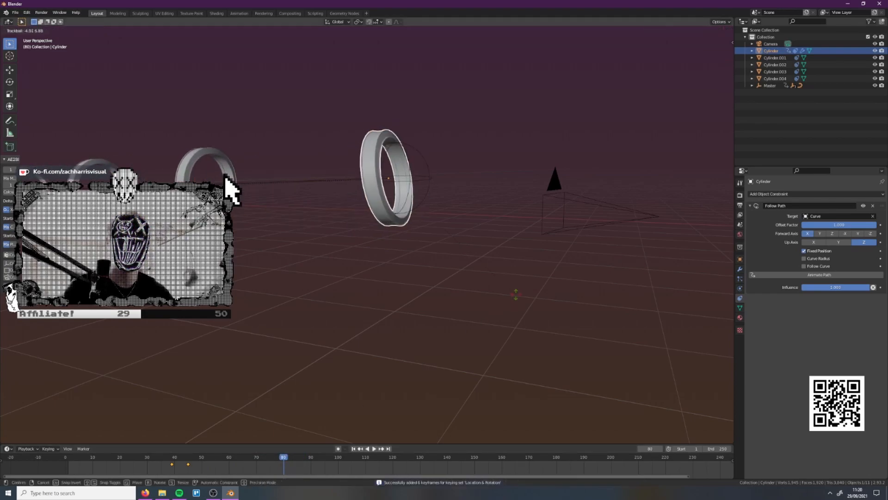
{"action": "left_click", "coordinate": [517, 323]}
{"action": "key", "text": "i"}
{"action": "key", "text": "space"}
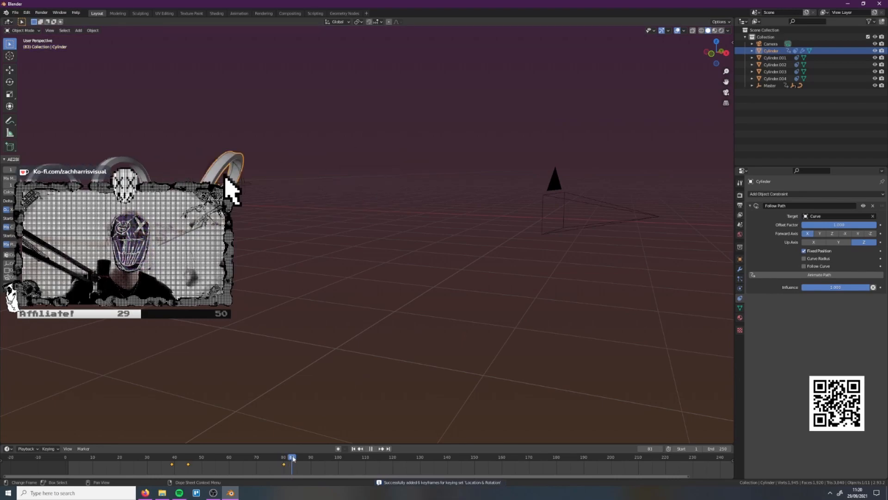
At frame 90, clear the leading ring's rotation and keyframe its location and rotation
{"action": "key", "text": "space"}
{"action": "middle_click_drag", "start_coordinate": [334, 298], "coordinate": [533, 184]}
{"action": "left_click", "coordinate": [302, 309]}
{"action": "key", "text": "grave"}
{"action": "left_click", "coordinate": [326, 332]}
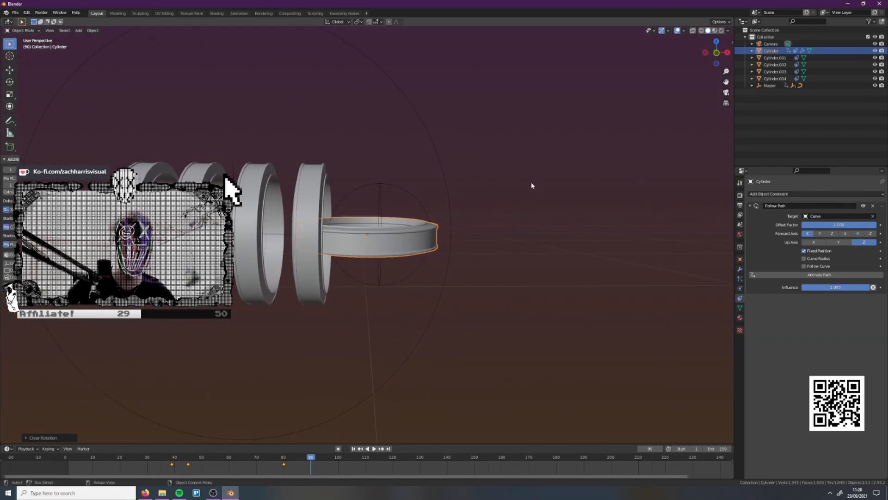
{"action": "key", "text": "i"}
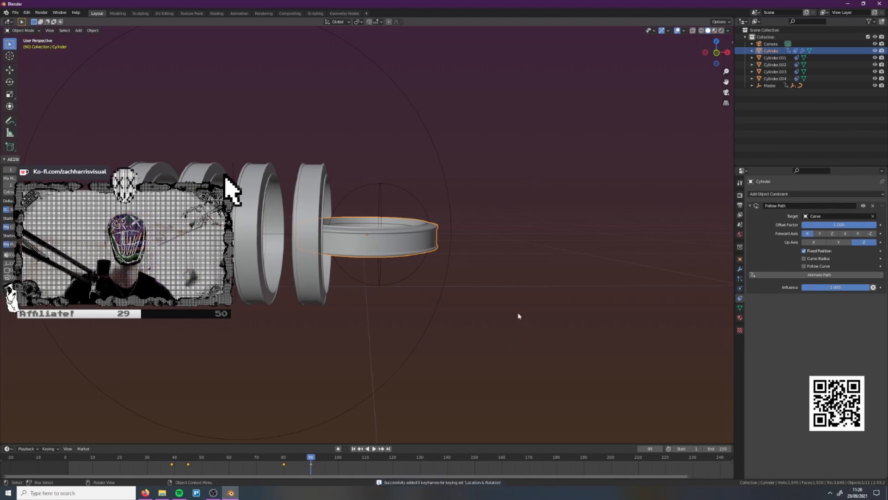
Play the ring animation repeatedly through the camera view, starting from around frame 29
{"action": "left_click", "coordinate": [145, 458]}
{"action": "key", "text": "KP_0"}
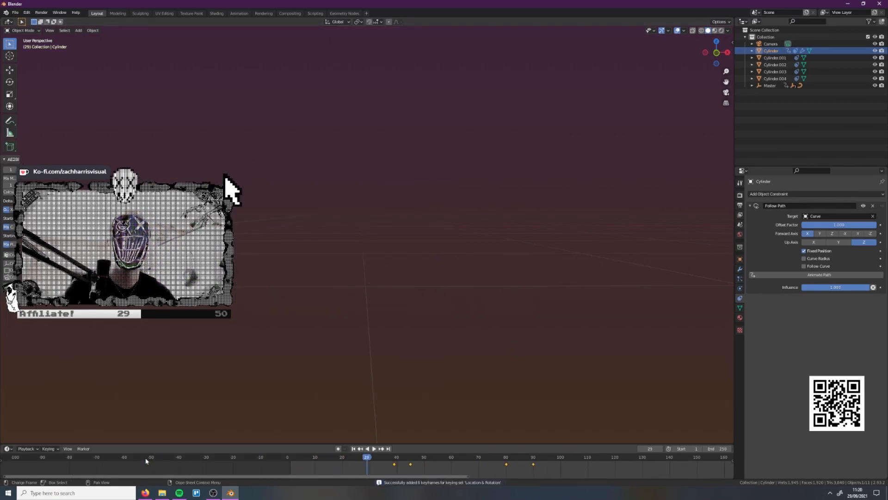
{"action": "key", "text": "space"}
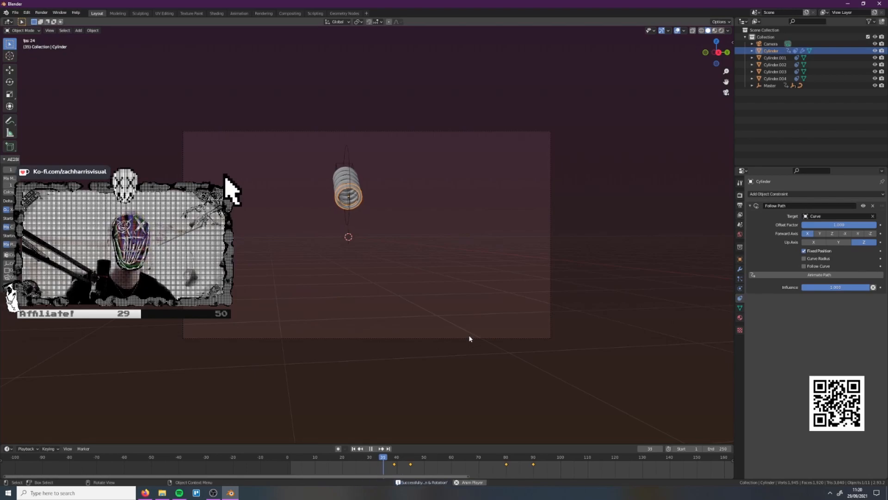
{"action": "left_click_drag", "start_coordinate": [410, 457], "coordinate": [374, 457]}
{"action": "key", "text": "space"}
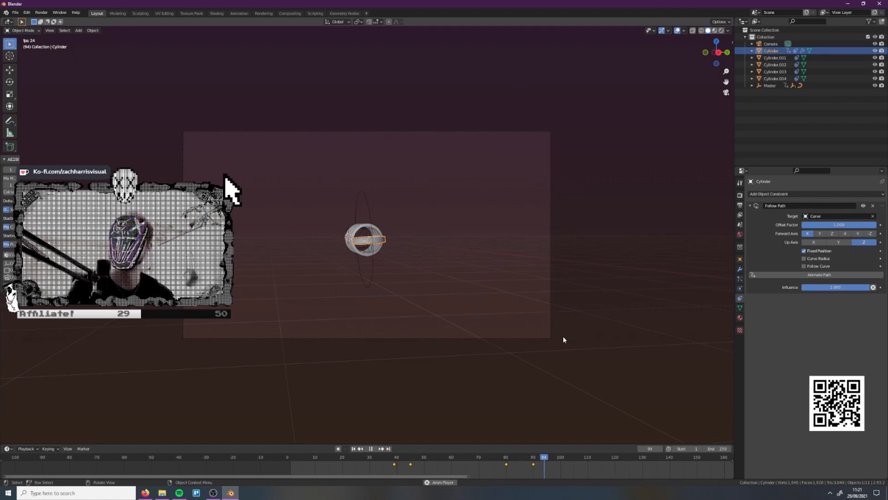
{"action": "key", "text": "space"}
{"action": "left_click_drag", "start_coordinate": [389, 458], "coordinate": [366, 457]}
{"action": "key", "text": "space"}
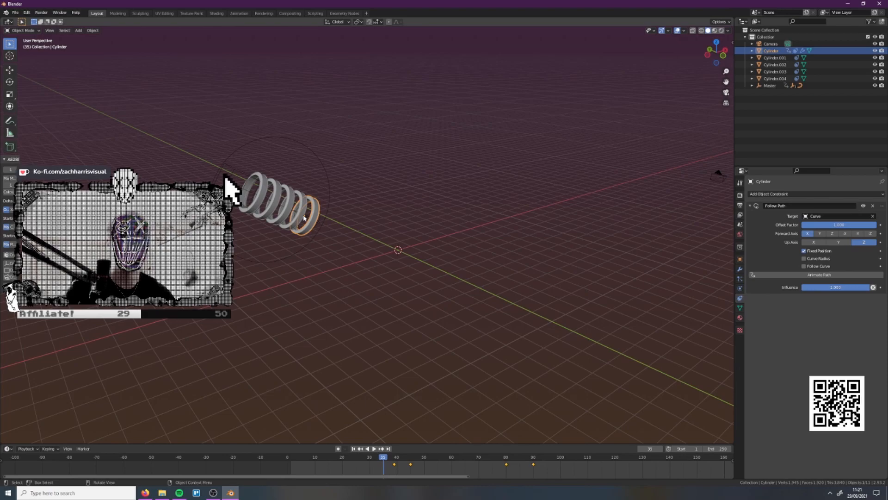
Select the second ring, Cylinder.001, and keyframe its location and rotation at frame 39
{"action": "left_click", "coordinate": [304, 217]}
{"action": "middle_click_drag", "start_coordinate": [336, 221], "coordinate": [512, 310]}
{"action": "key", "text": "Right"}
{"action": "key", "text": "Right"}
{"action": "key", "text": "Right"}
{"action": "key", "text": "Right"}
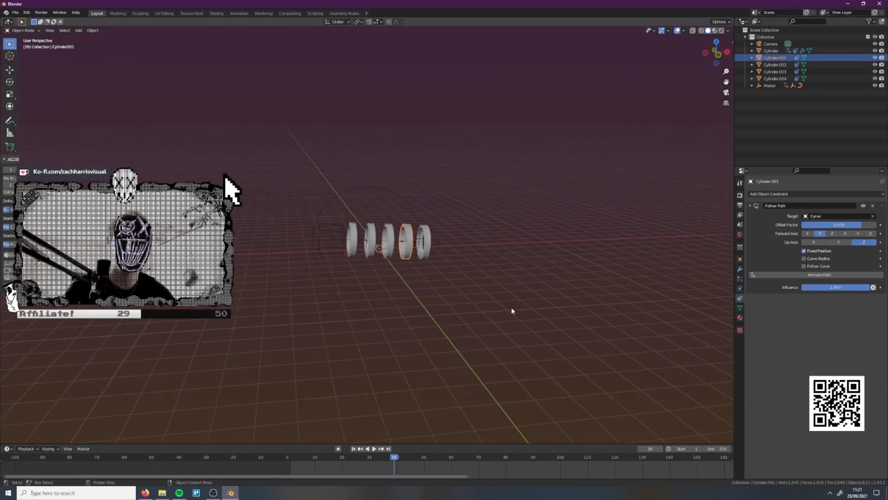
{"action": "key", "text": "i"}
At frame 57, rotate the second ring freely with the trackball and keyframe its location and rotation
{"action": "middle_click_drag", "start_coordinate": [528, 313], "coordinate": [367, 319]}
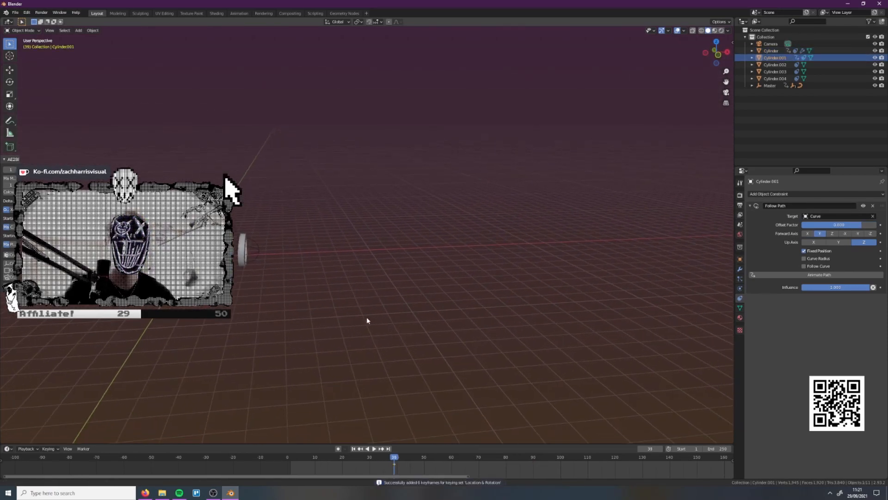
{"action": "key", "text": "Right"}
{"action": "key", "text": "Right"}
{"action": "key", "text": "Right"}
{"action": "key", "text": "Right"}
{"action": "key", "text": "Right"}
{"action": "key", "text": "Right"}
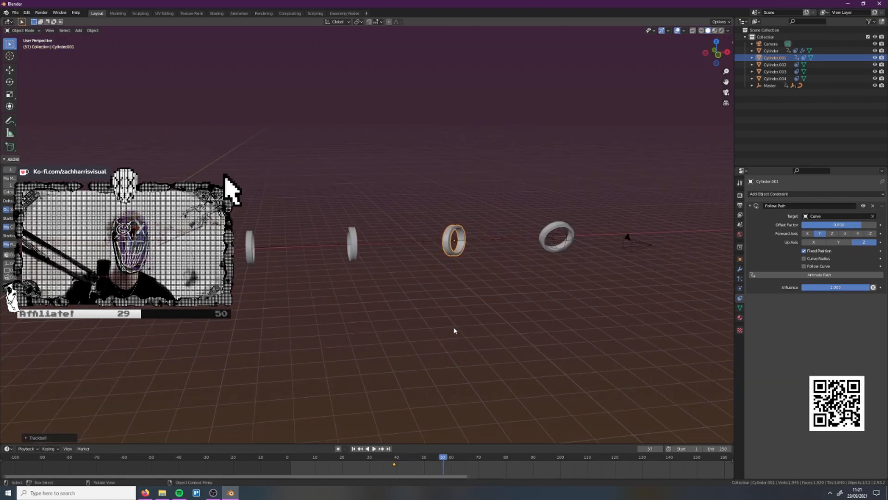
{"action": "key", "text": "i"}
Scrub the timeline from frame 45 onward and play back the second ring's tumbling motion
{"action": "key", "text": "space"}
{"action": "left_click", "coordinate": [412, 457]}
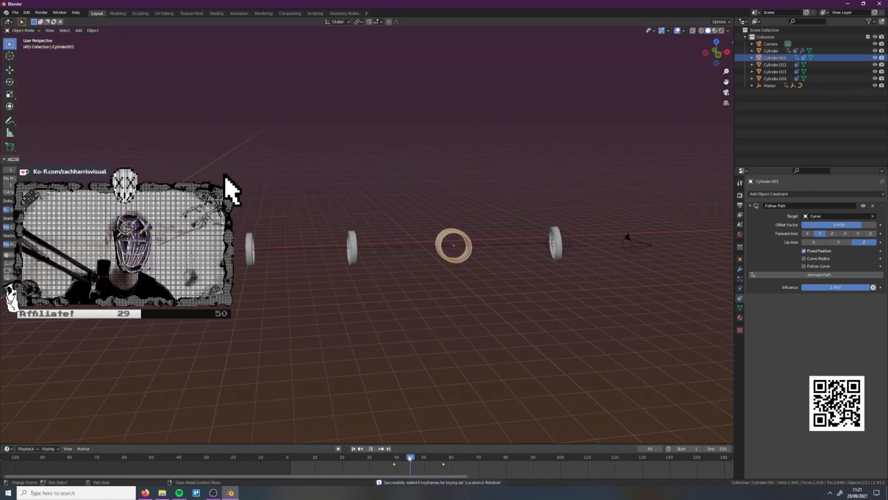
{"action": "left_click_drag", "start_coordinate": [412, 457], "coordinate": [438, 460]}
{"action": "key", "text": "space"}
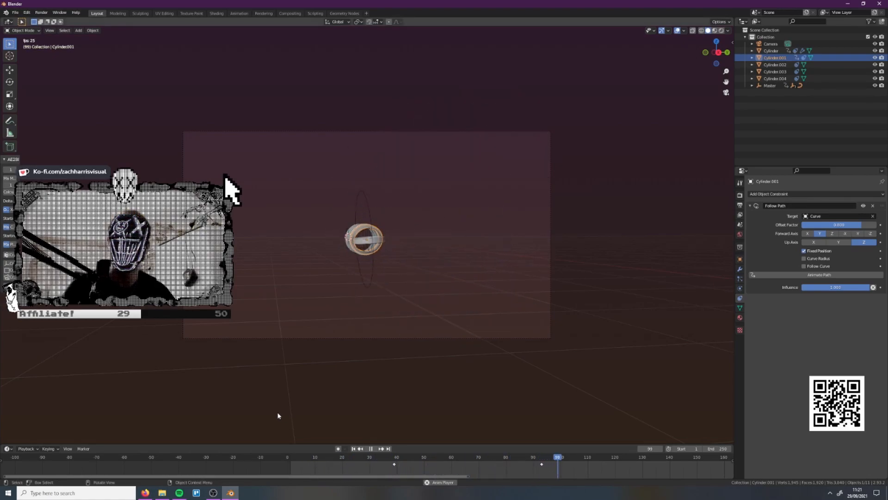
{"action": "key", "text": "space"}
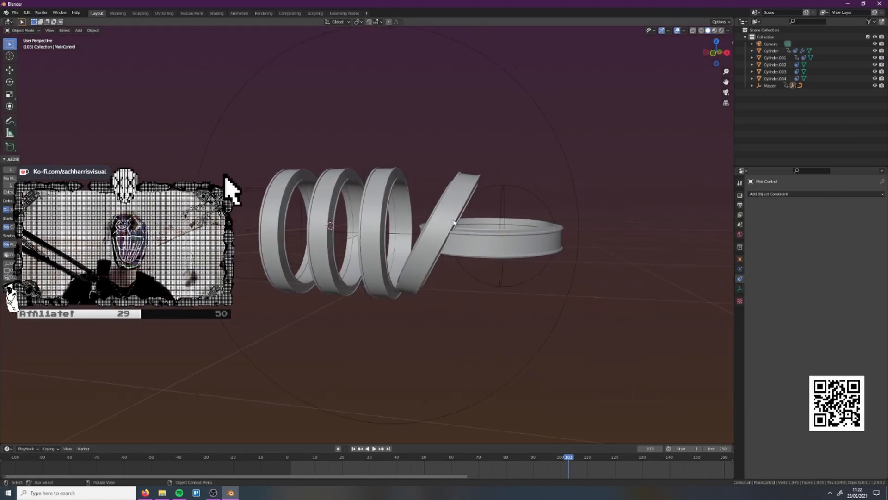
Select the curve running through the rings and apply its object transform
{"action": "left_click", "coordinate": [448, 205]}
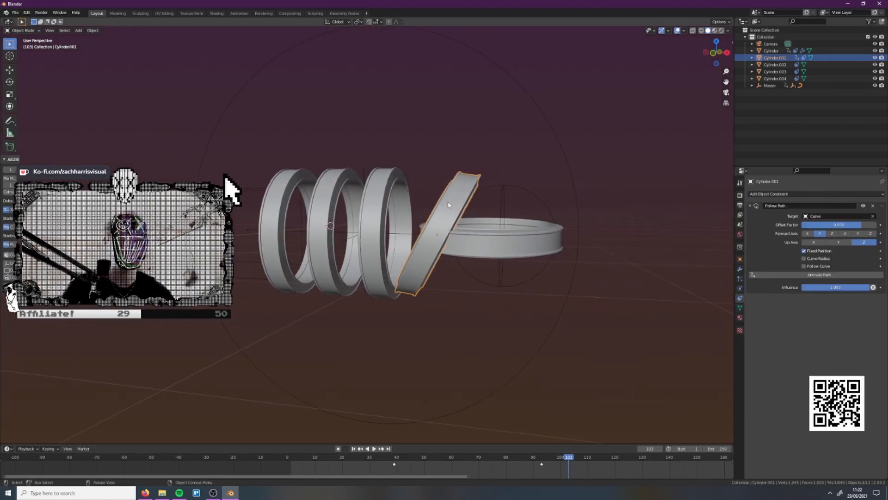
{"action": "left_click", "coordinate": [410, 235]}
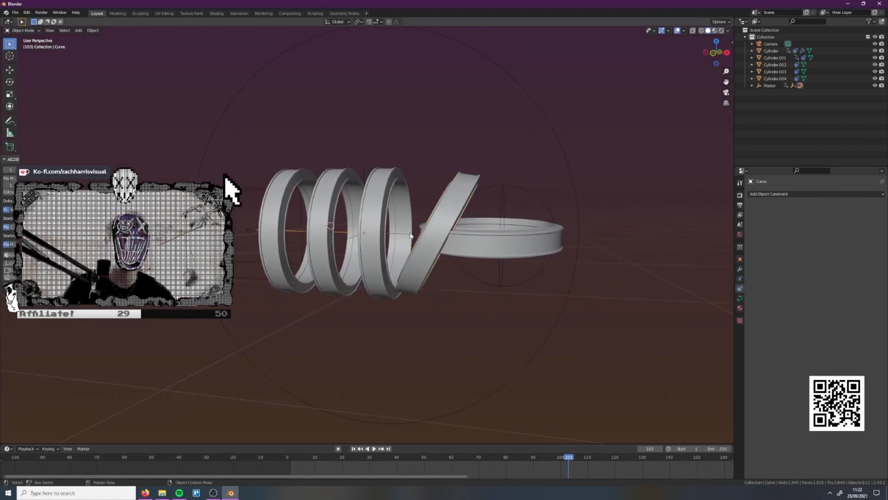
{"action": "key", "text": "ctrl+a"}
{"action": "left_click", "coordinate": [483, 260]}
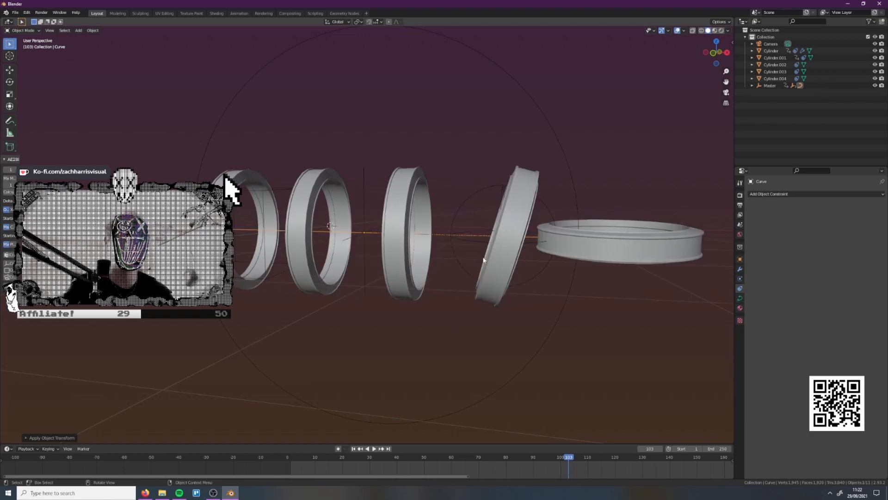
Check the ring spacing along the curve at frame 50 and replay the animation through the camera view
{"action": "middle_click_drag", "start_coordinate": [545, 299], "coordinate": [471, 289]}
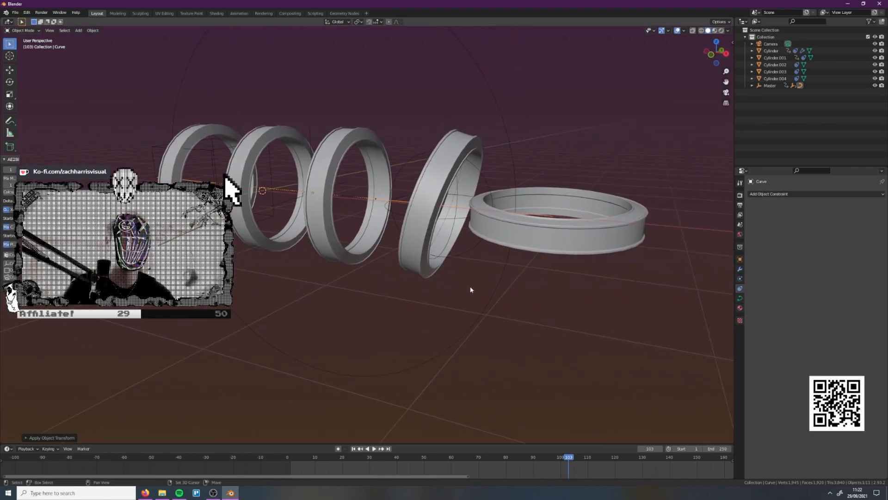
{"action": "scroll", "coordinate": [472, 290], "scroll_direction": "down", "scroll_amount": 8}
{"action": "left_click_drag", "start_coordinate": [564, 458], "coordinate": [424, 457]}
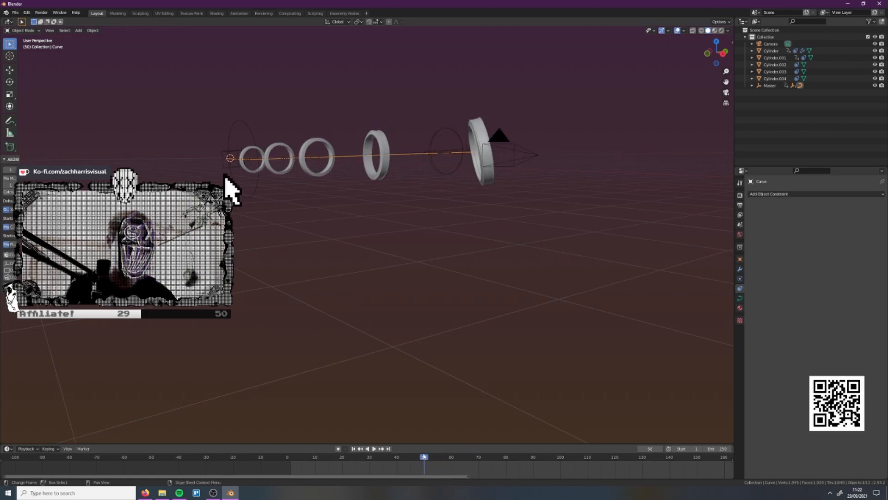
{"action": "key", "text": "KP_0"}
{"action": "key", "text": "space"}
{"action": "key", "text": "space"}
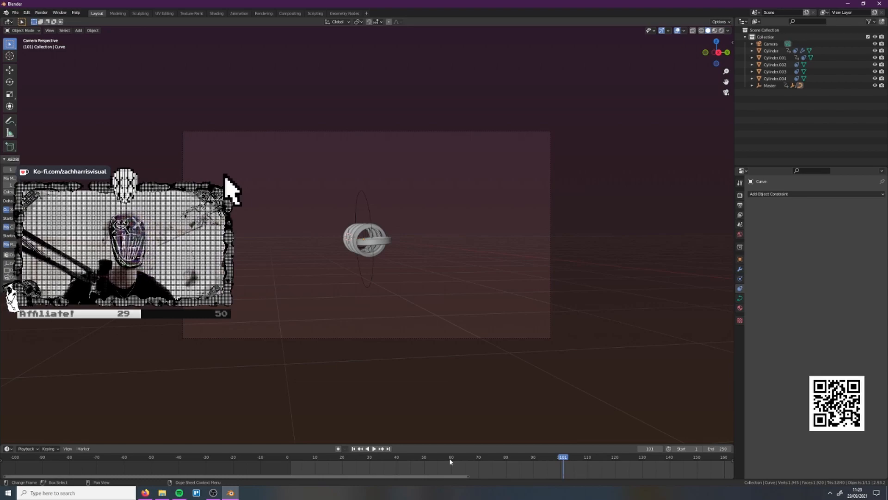
{"action": "left_click_drag", "start_coordinate": [430, 465], "coordinate": [375, 465]}
{"action": "key", "text": "space"}
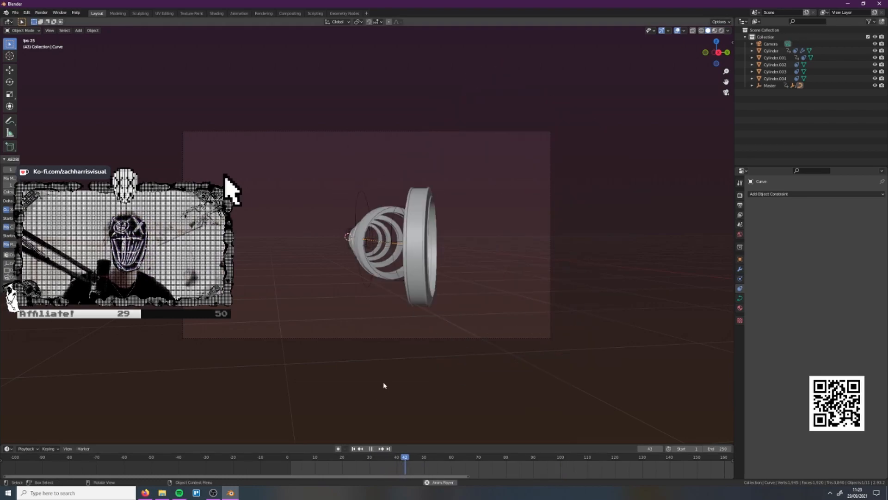